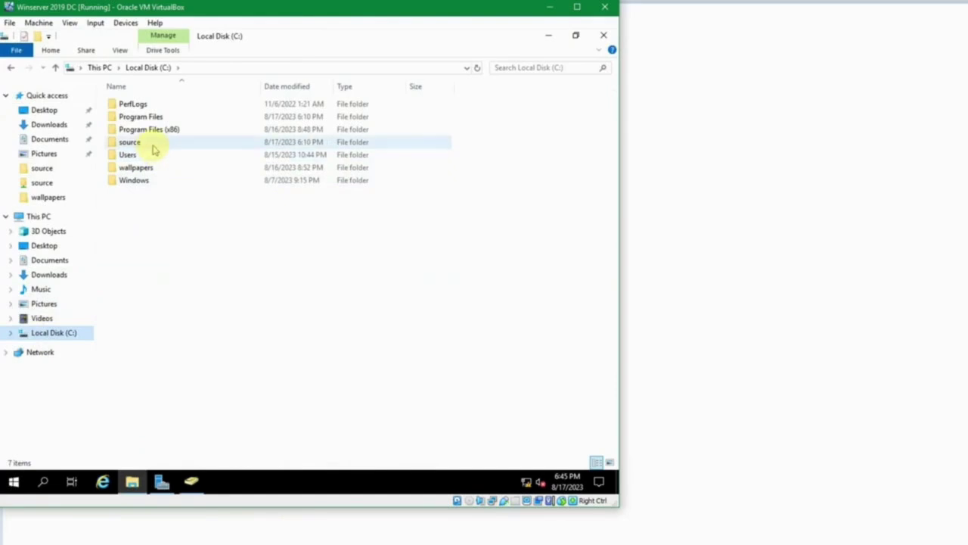
# Open C:\source to view its MSI installer packages.
pyautogui.doubleClick(152, 143)
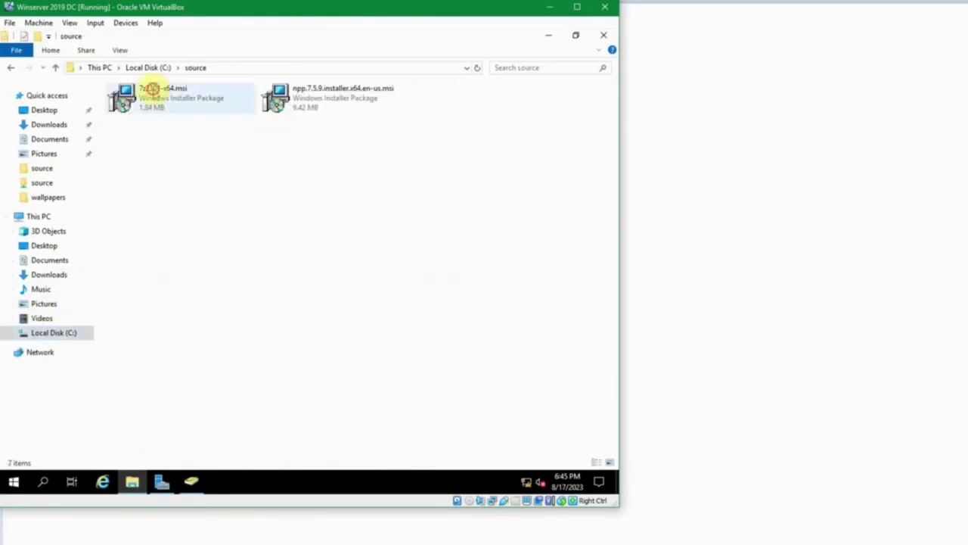
# Select and inspect the 7z2301-x64.msi installer in the source folder.
pyautogui.click(148, 93)
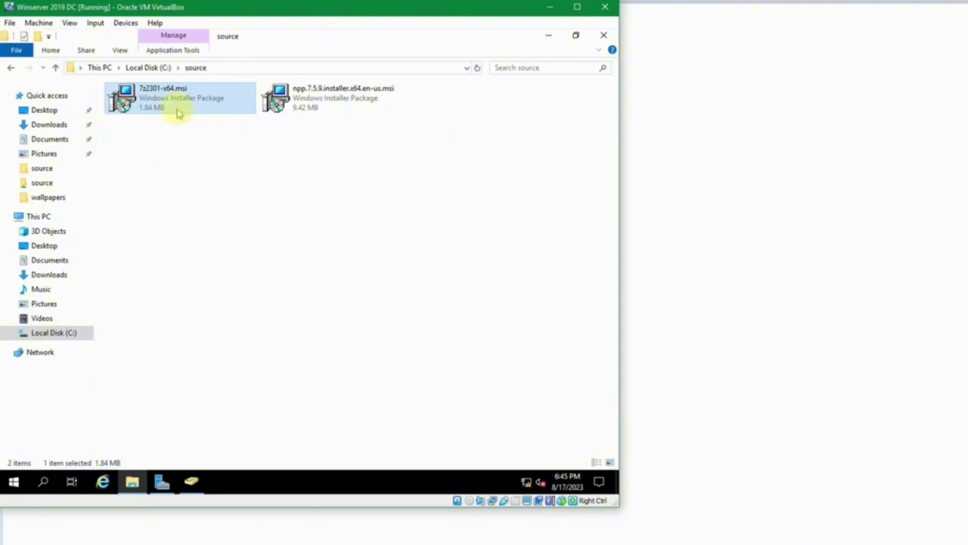
pyautogui.moveTo(177, 110)
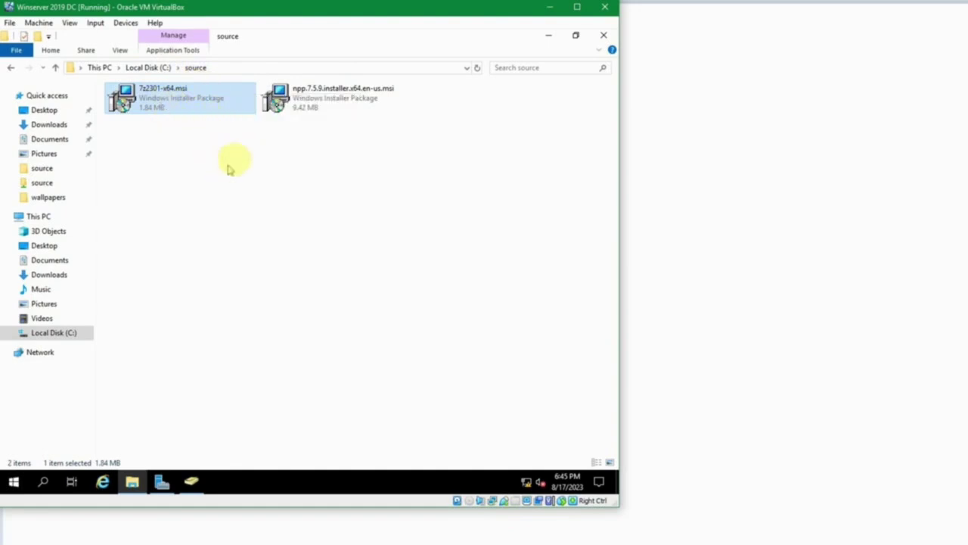
pyautogui.click(264, 152)
pyautogui.click(188, 99)
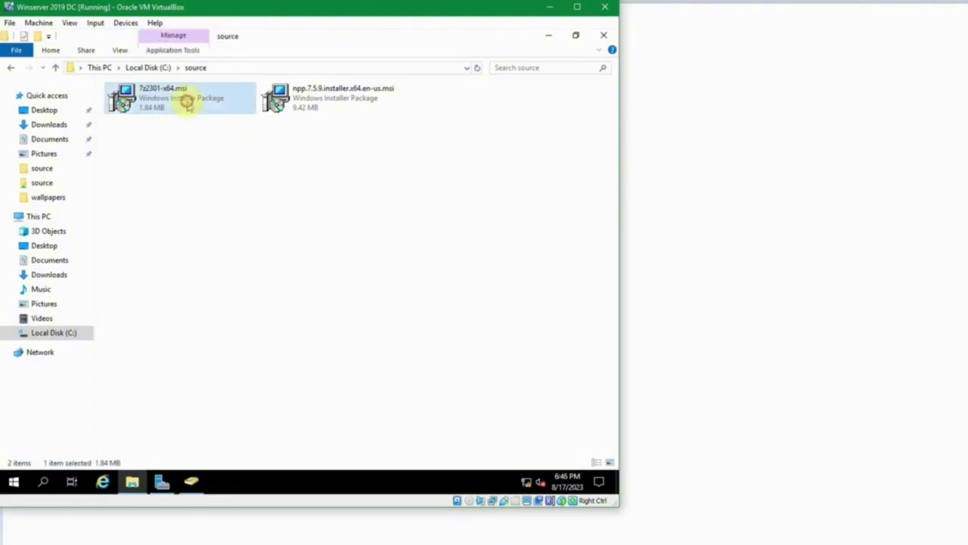
pyautogui.click(177, 154)
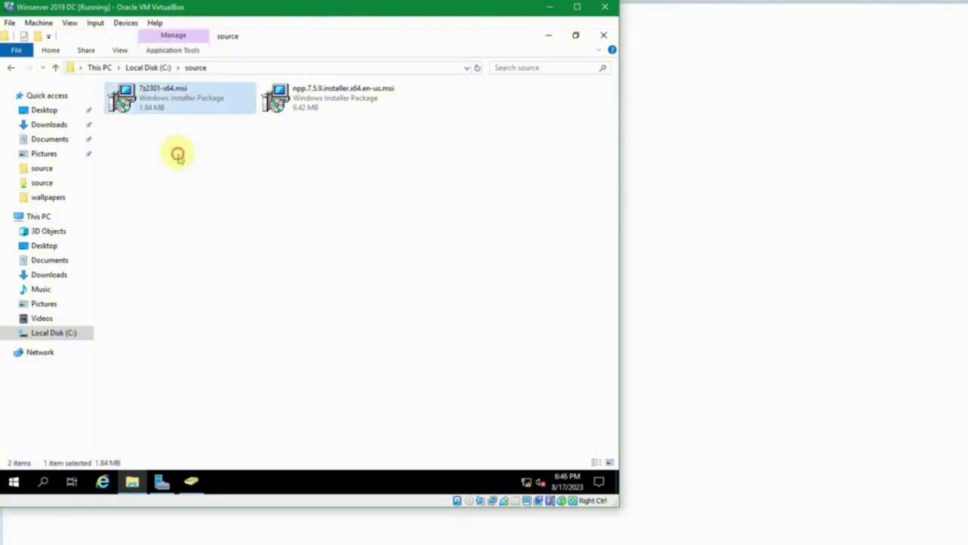
pyautogui.click(177, 111)
# Return to Local Disk (C:) and bring up the source folder's context menu.
pyautogui.click(148, 67)
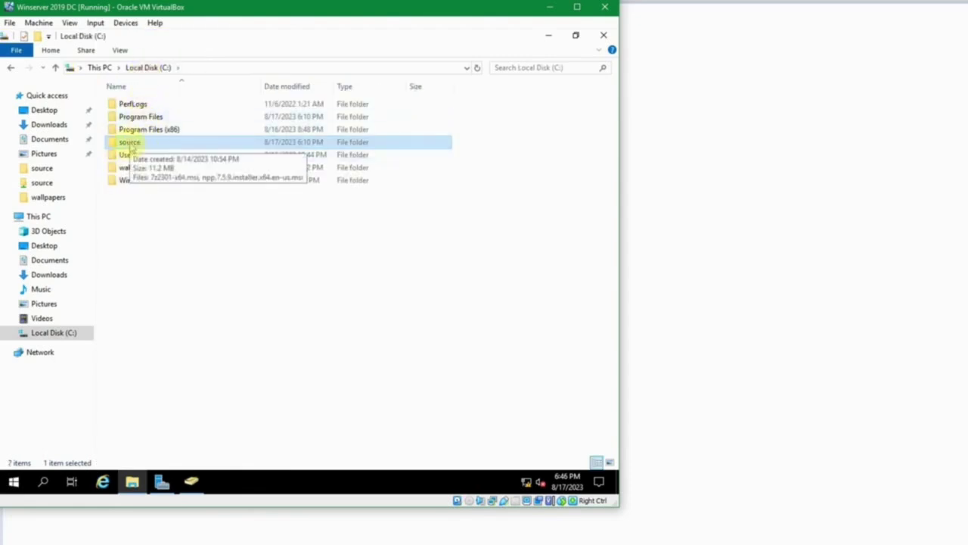
pyautogui.rightClick(124, 139)
pyautogui.click(113, 142)
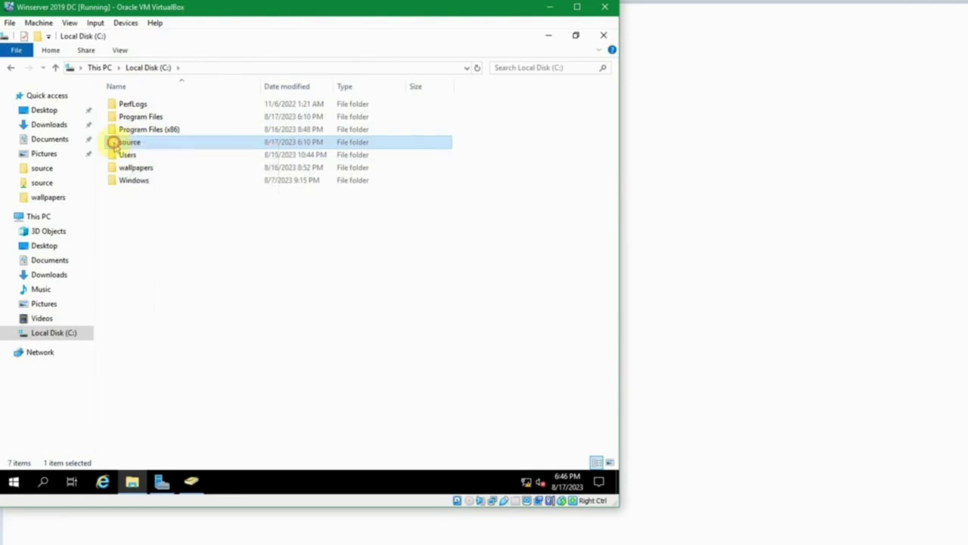
pyautogui.click(215, 209)
pyautogui.click(136, 143)
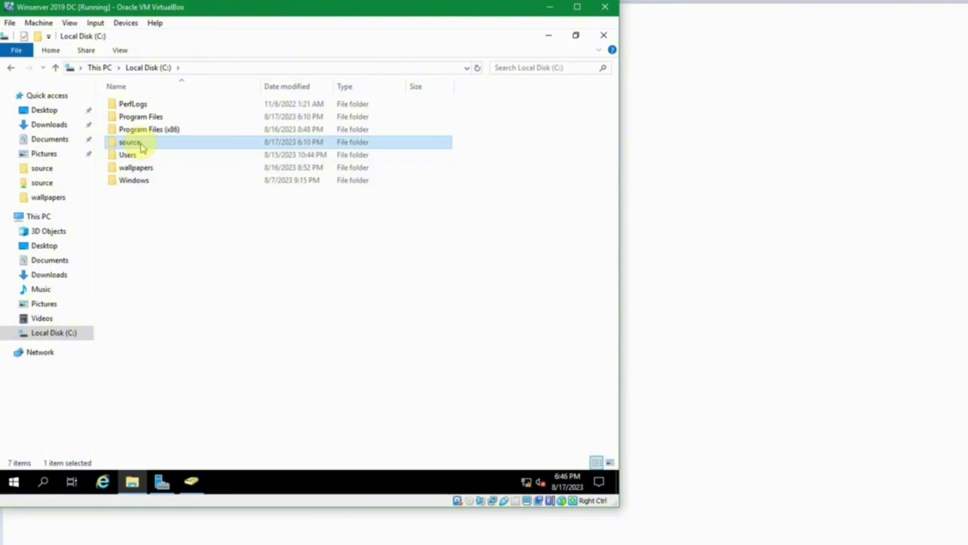
pyautogui.rightClick(140, 144)
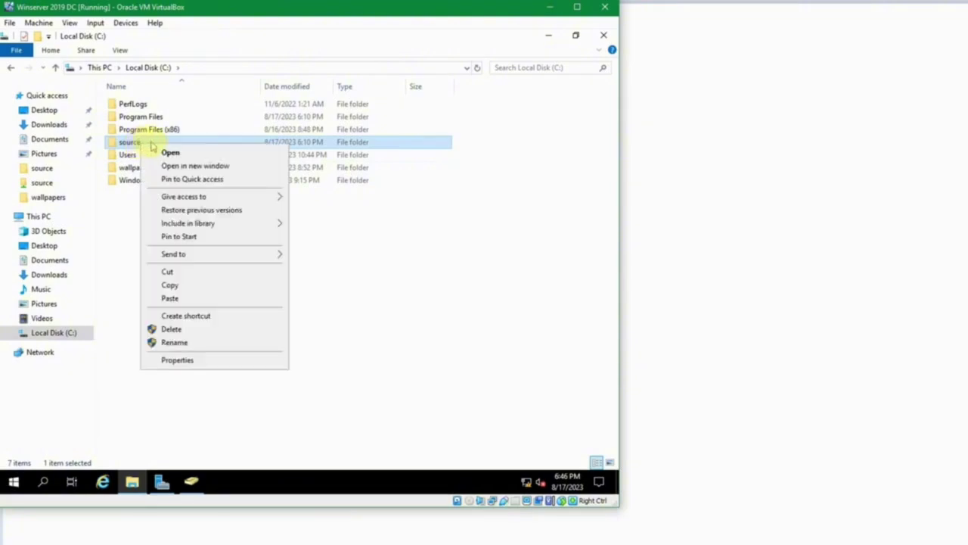
# Enable Advanced Sharing for the source folder as the 'source' share.
pyautogui.click(205, 360)
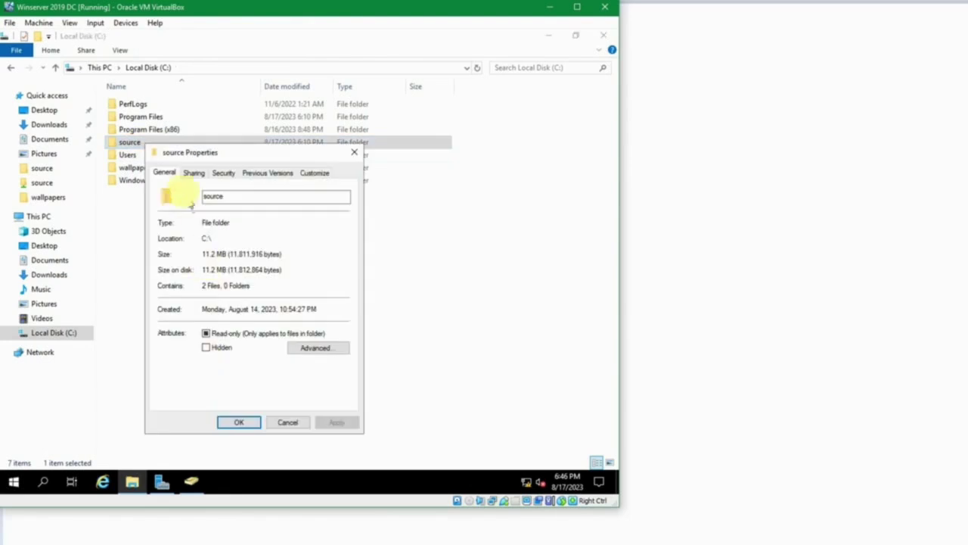
pyautogui.click(193, 174)
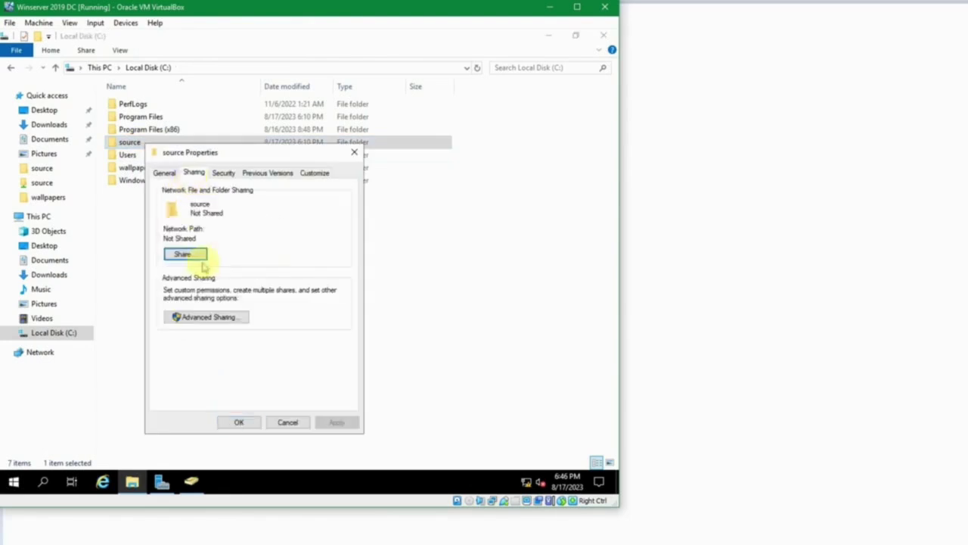
pyautogui.click(202, 318)
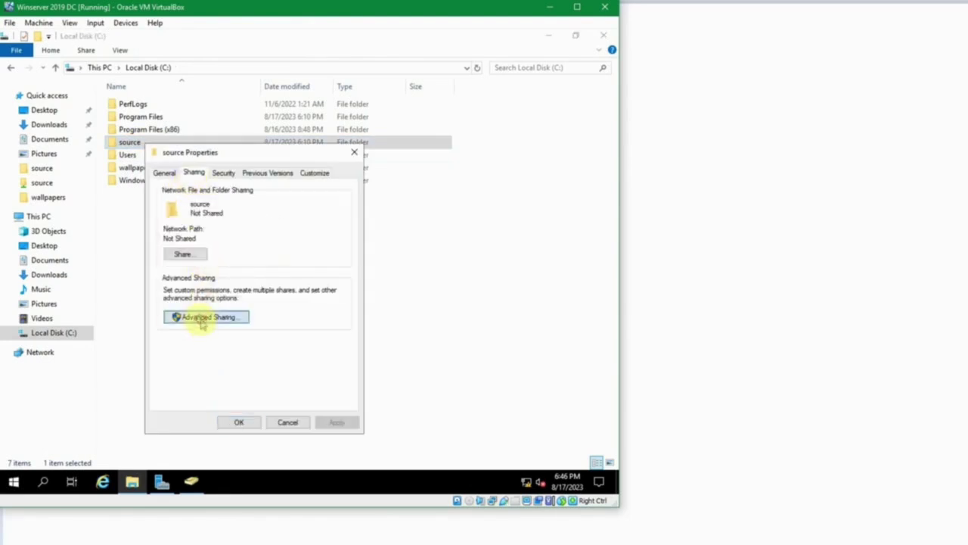
pyautogui.click(199, 198)
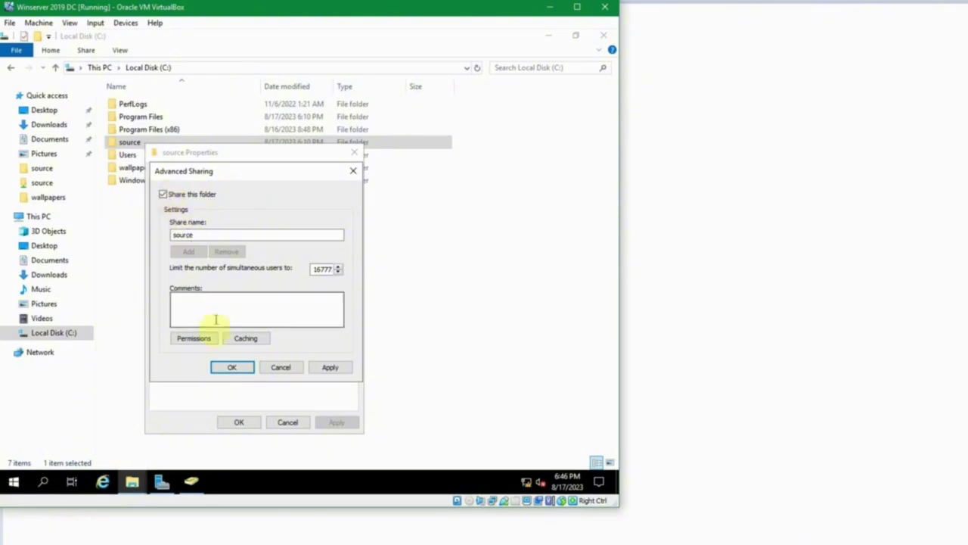
# Remove Everyone from the source share permissions.
pyautogui.click(194, 338)
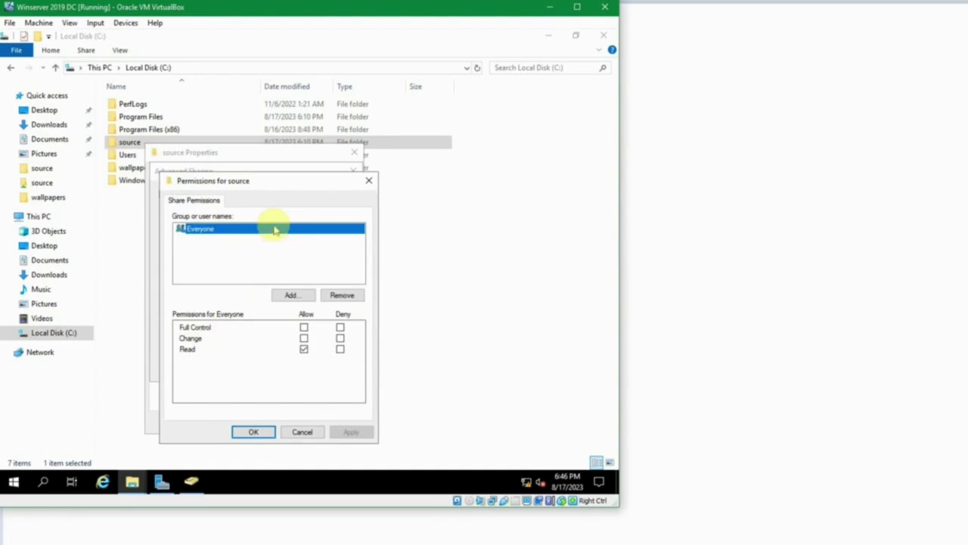
pyautogui.click(342, 295)
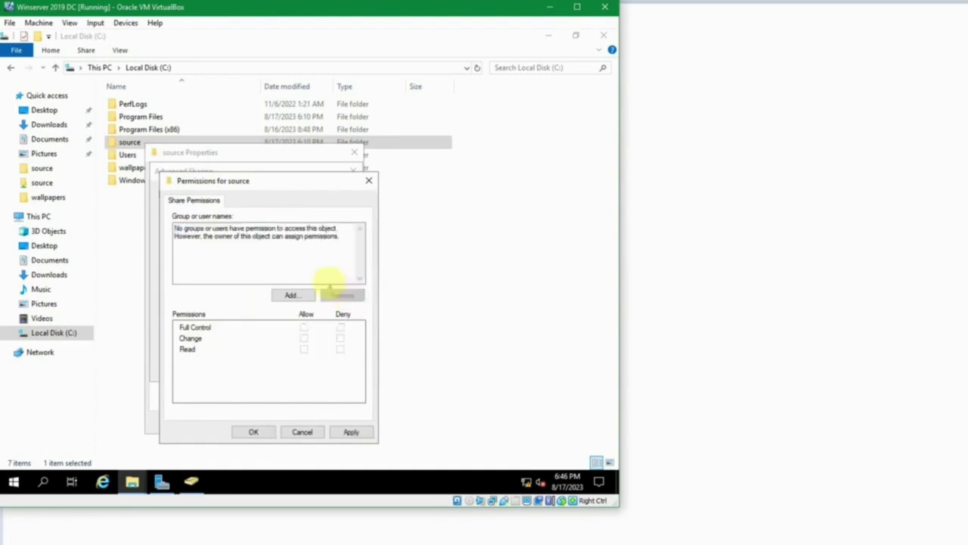
pyautogui.click(292, 261)
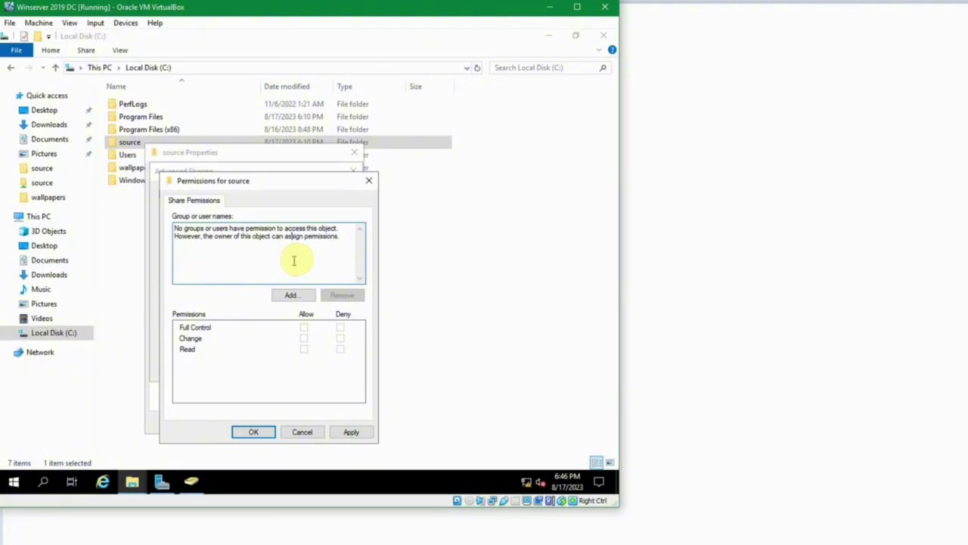
# Add Domain Computers and Domain Users to the share permissions and confirm sharing.
pyautogui.click(292, 295)
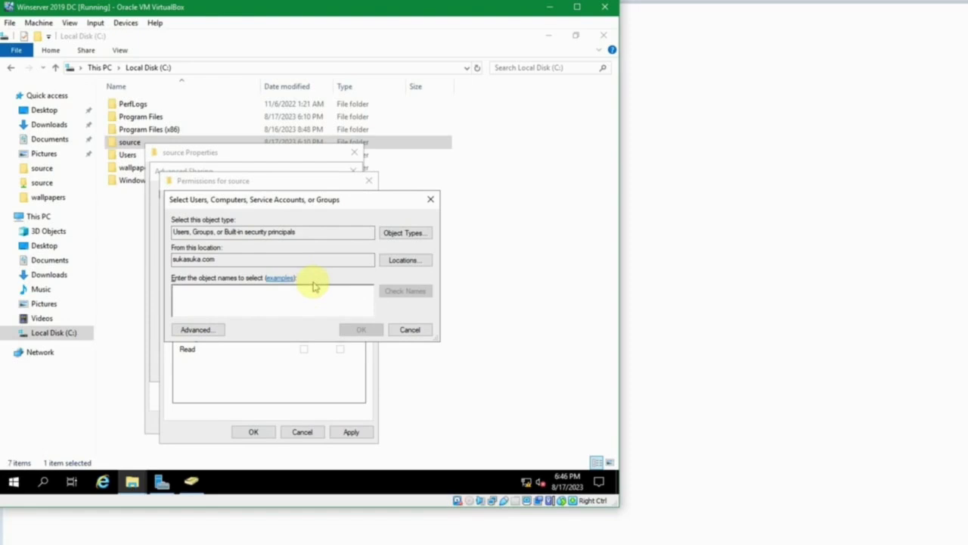
pyautogui.write('domain')
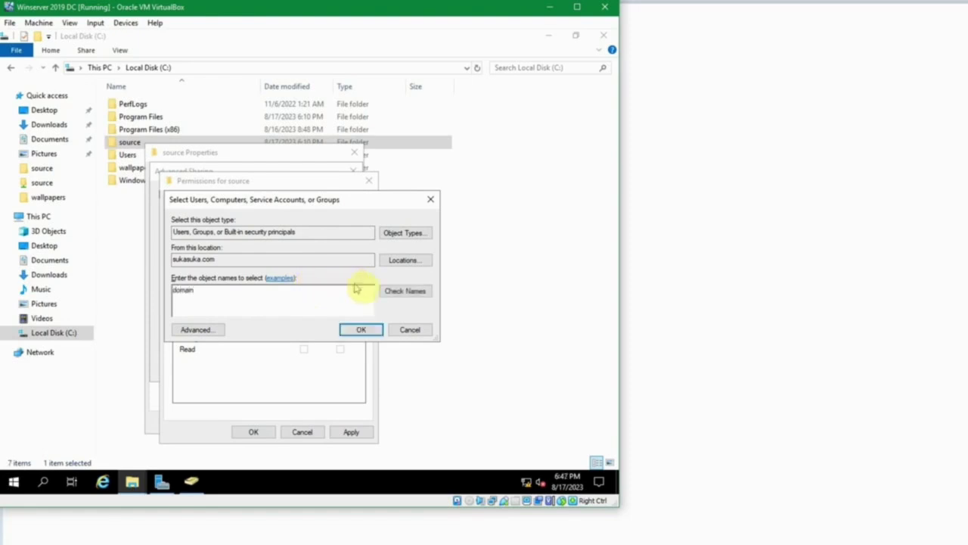
pyautogui.click(405, 291)
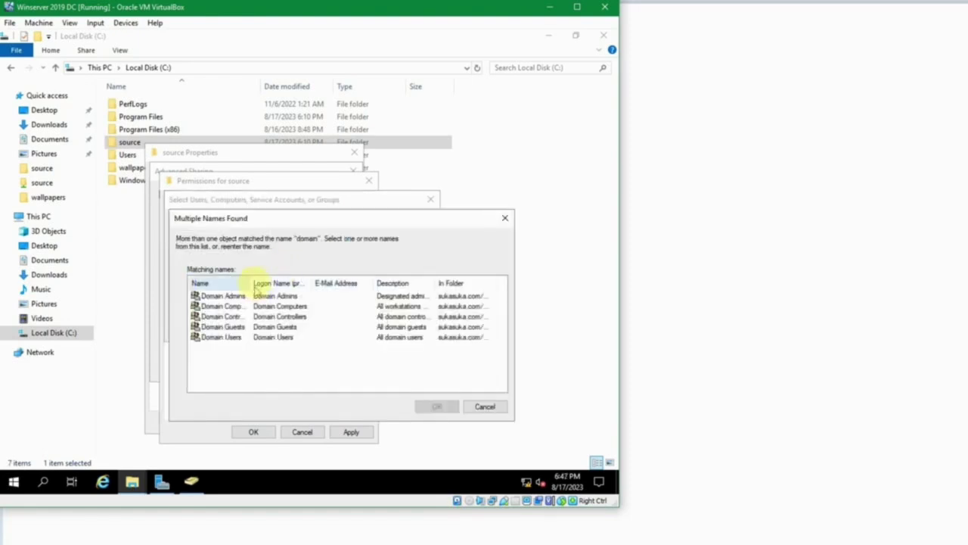
pyautogui.moveTo(252, 280); pyautogui.dragTo(301, 282)
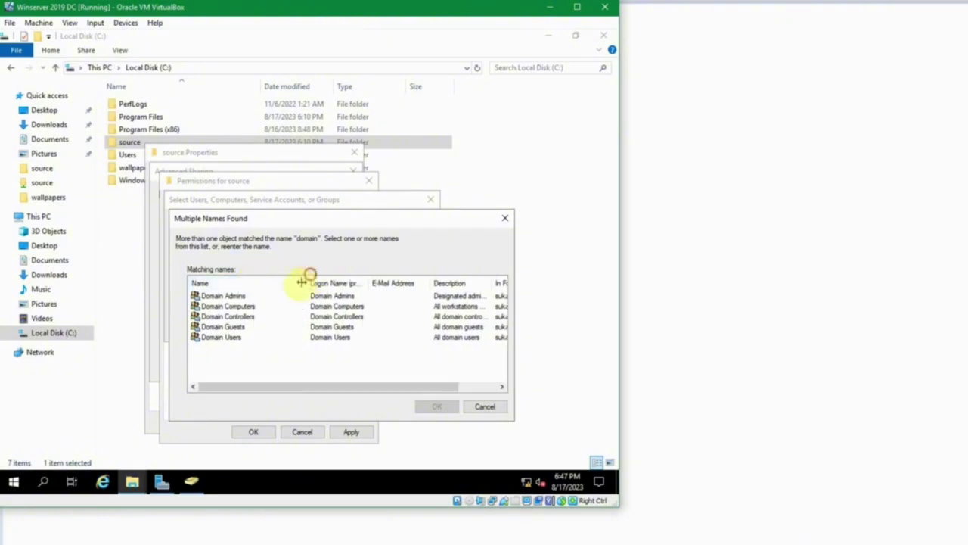
pyautogui.click(257, 306)
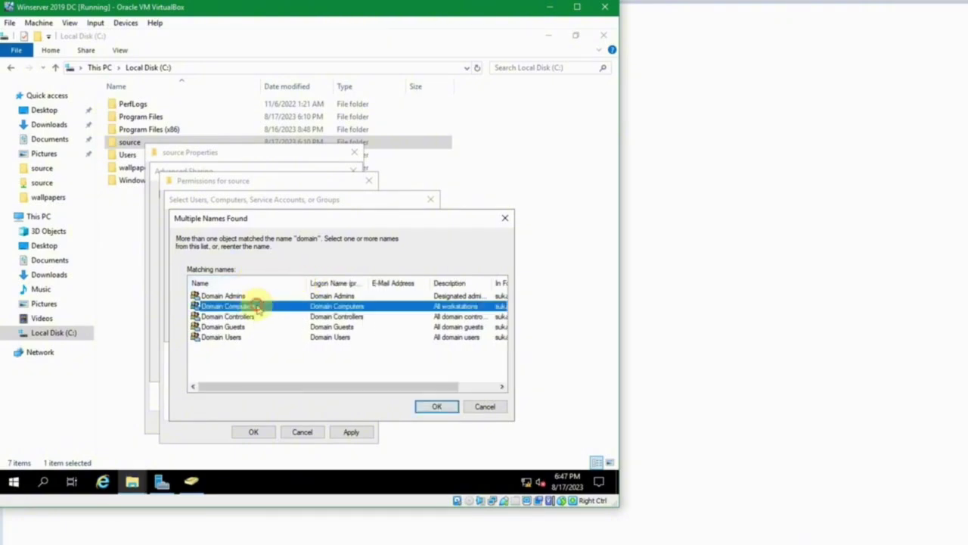
pyautogui.keyDown('ctrl'); pyautogui.click(233, 338); pyautogui.keyUp('ctrl')
pyautogui.click(435, 404)
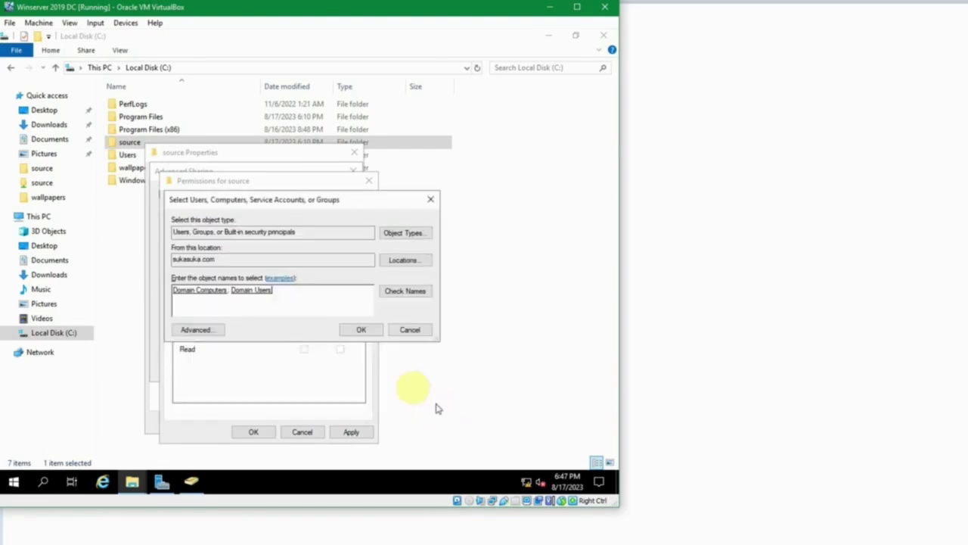
pyautogui.click(357, 330)
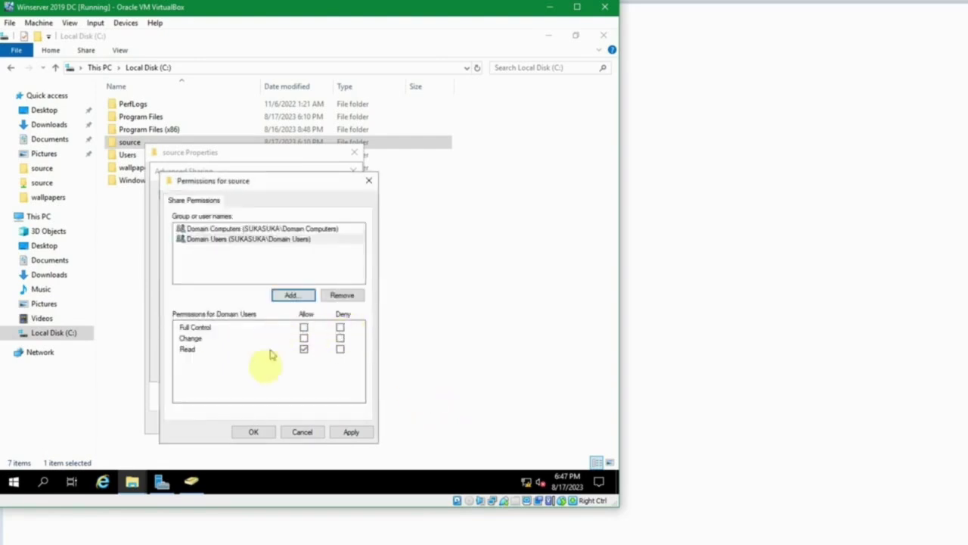
pyautogui.click(250, 432)
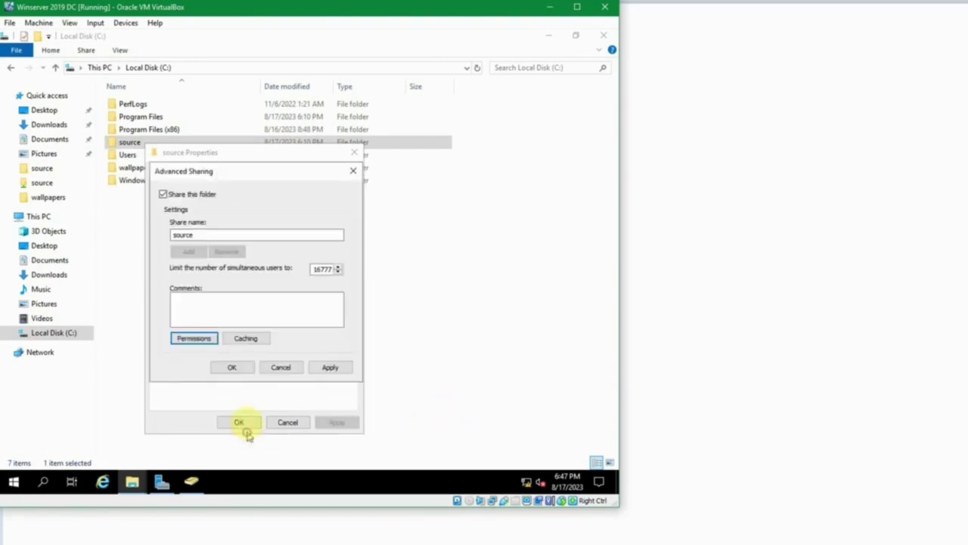
pyautogui.click(232, 368)
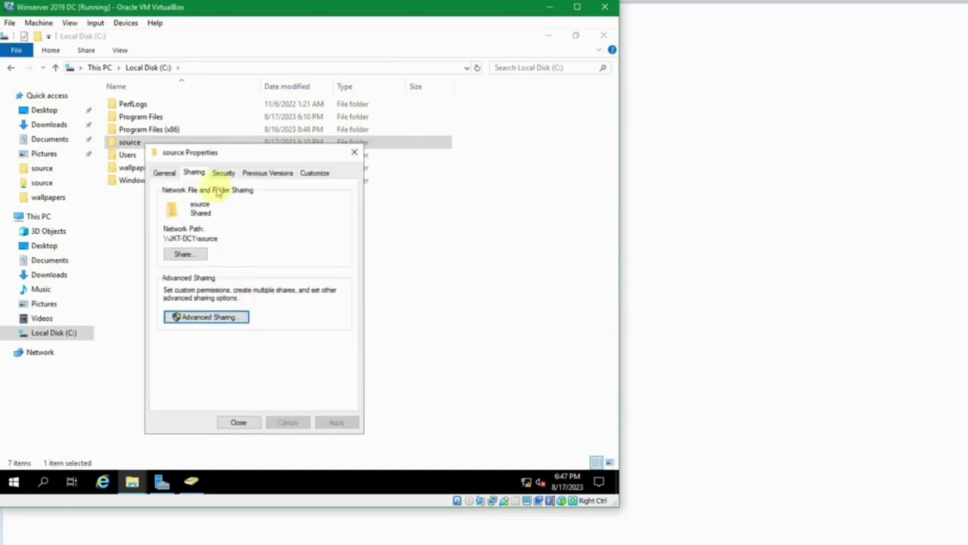
# Add Domain Computers and Domain Users to the source folder's security permissions.
pyautogui.click(223, 173)
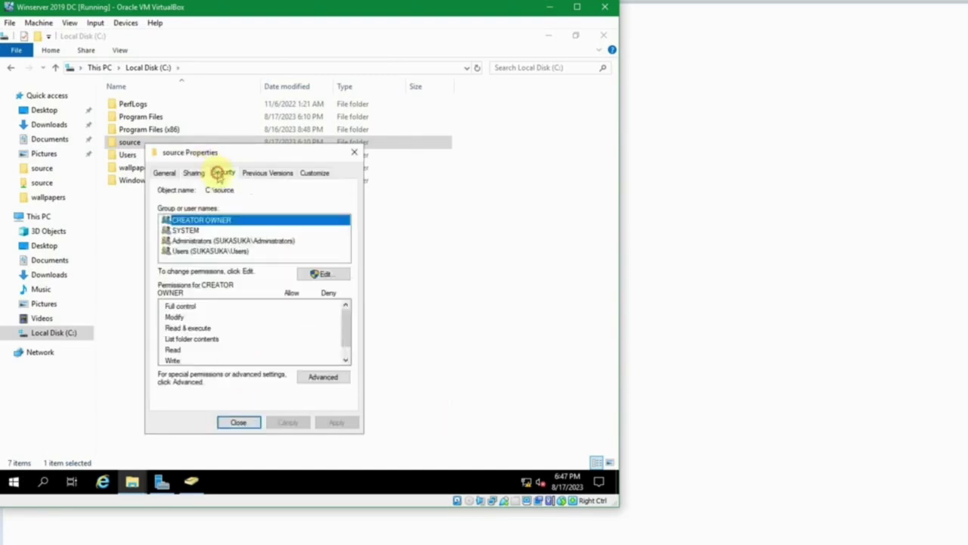
pyautogui.click(321, 274)
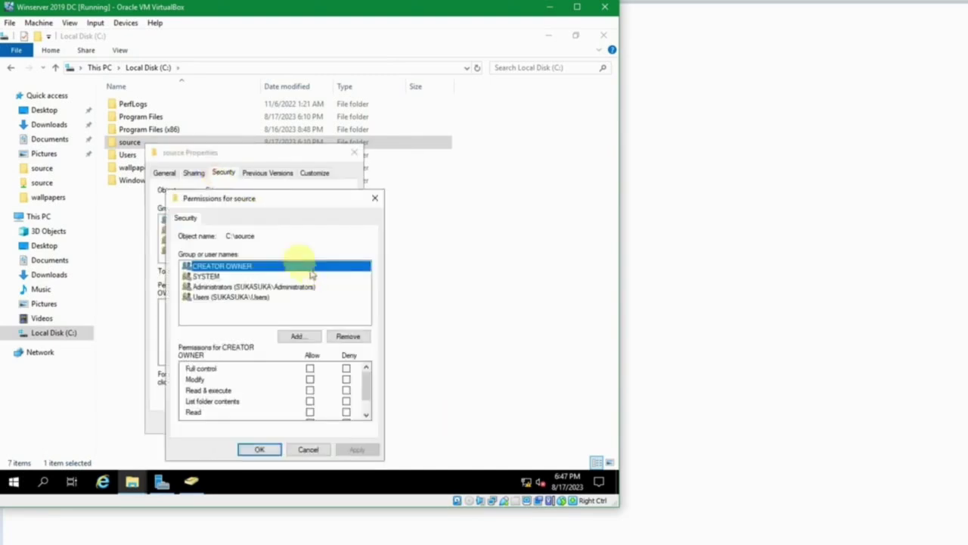
pyautogui.click(299, 335)
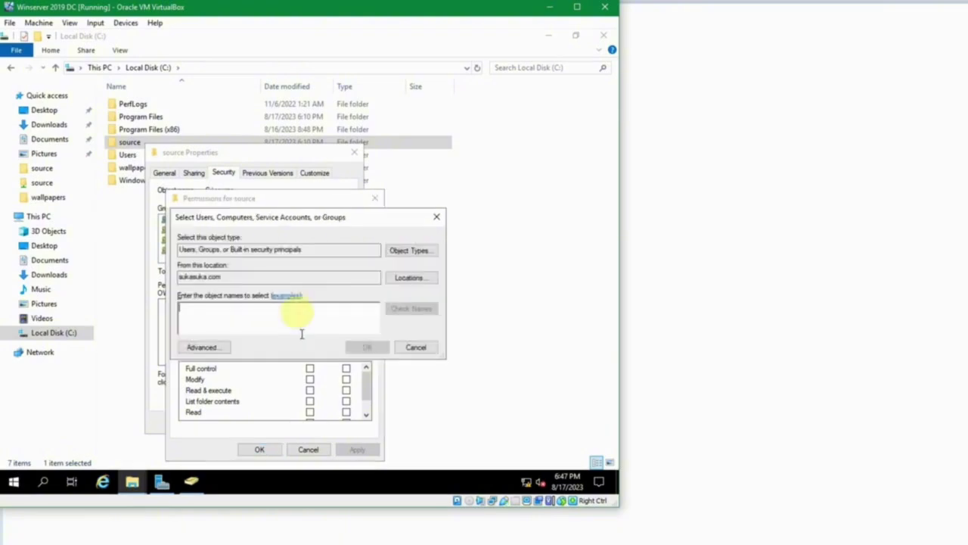
pyautogui.write('domain')
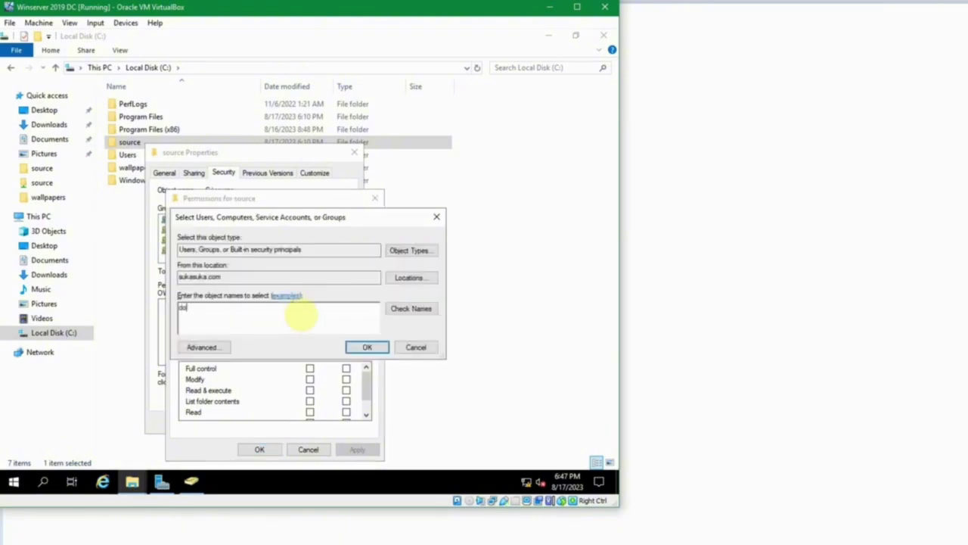
pyautogui.click(411, 308)
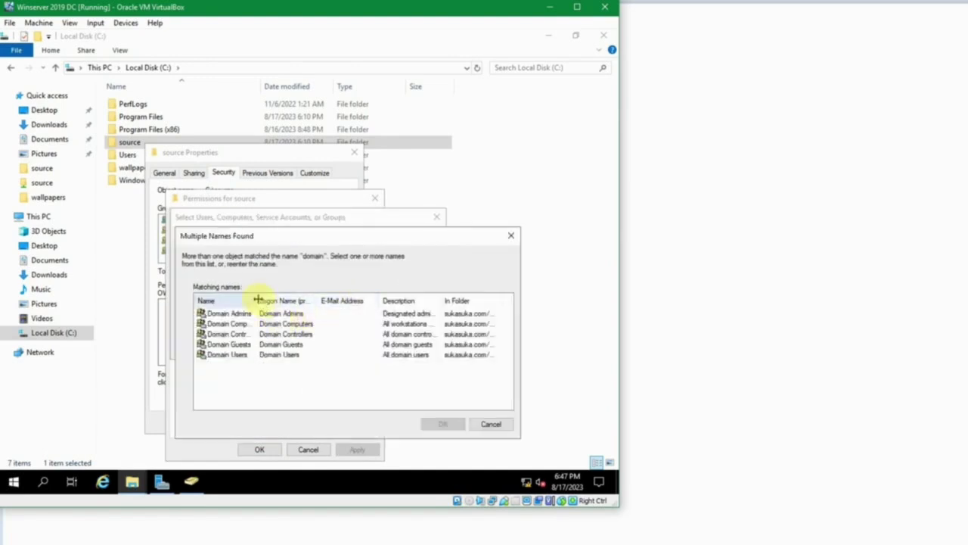
pyautogui.moveTo(258, 300); pyautogui.dragTo(306, 301)
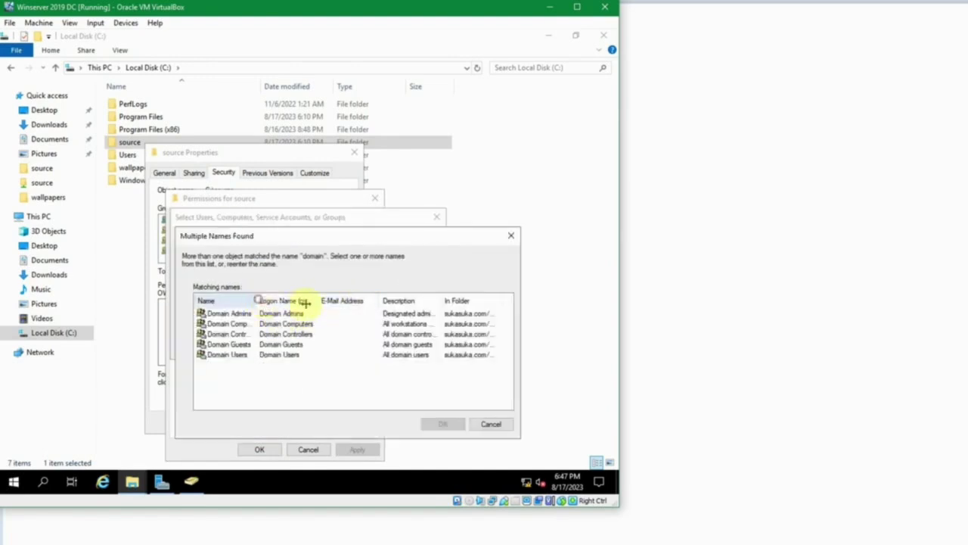
pyautogui.click(246, 335)
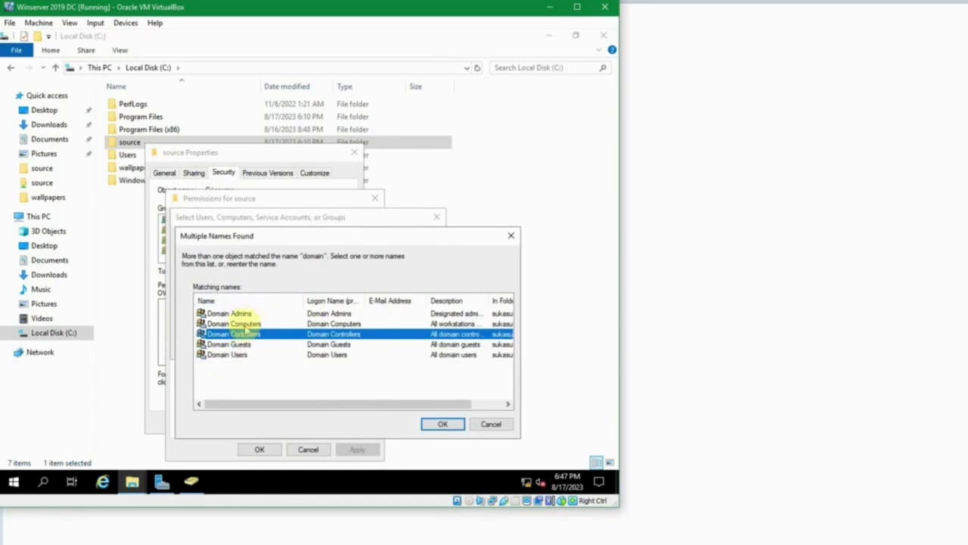
pyautogui.click(259, 325)
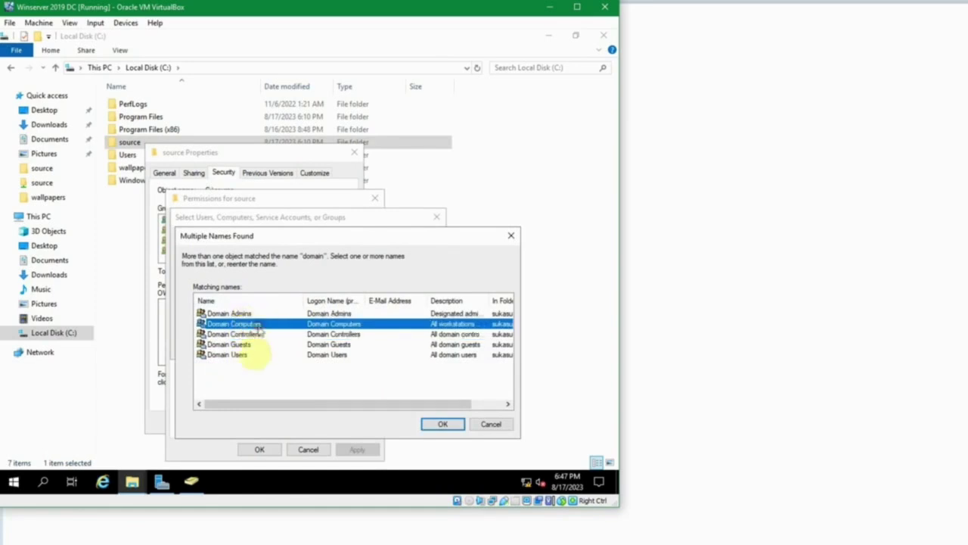
pyautogui.keyDown('ctrl'); pyautogui.click(242, 355); pyautogui.keyUp('ctrl')
pyautogui.click(439, 425)
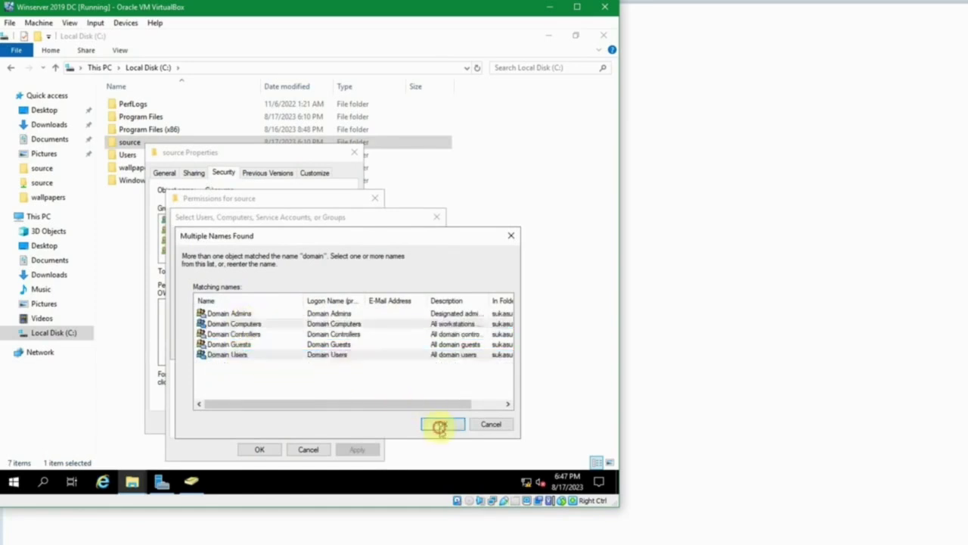
pyautogui.click(361, 350)
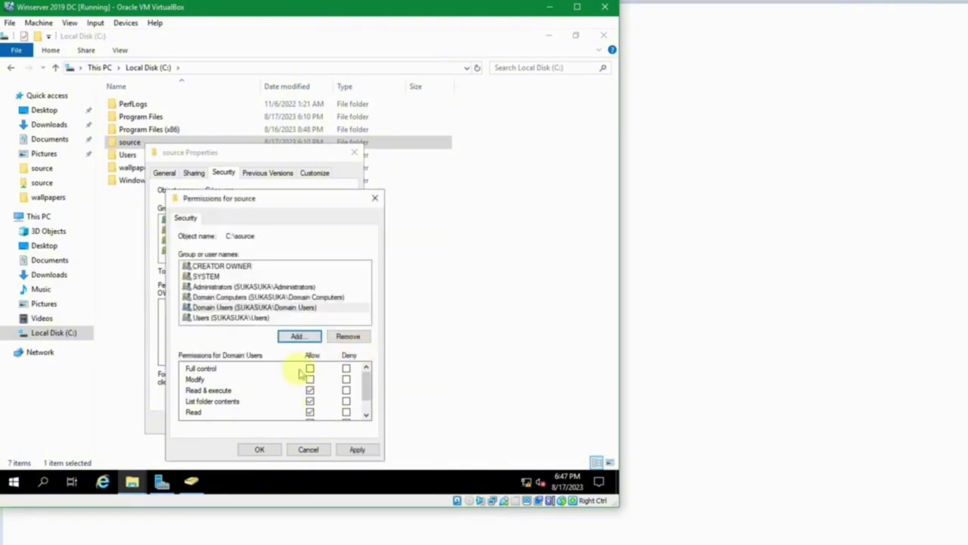
# Allow Read & execute for both Domain Users and Domain Computers, then apply.
pyautogui.scroll(-1, 301, 372)
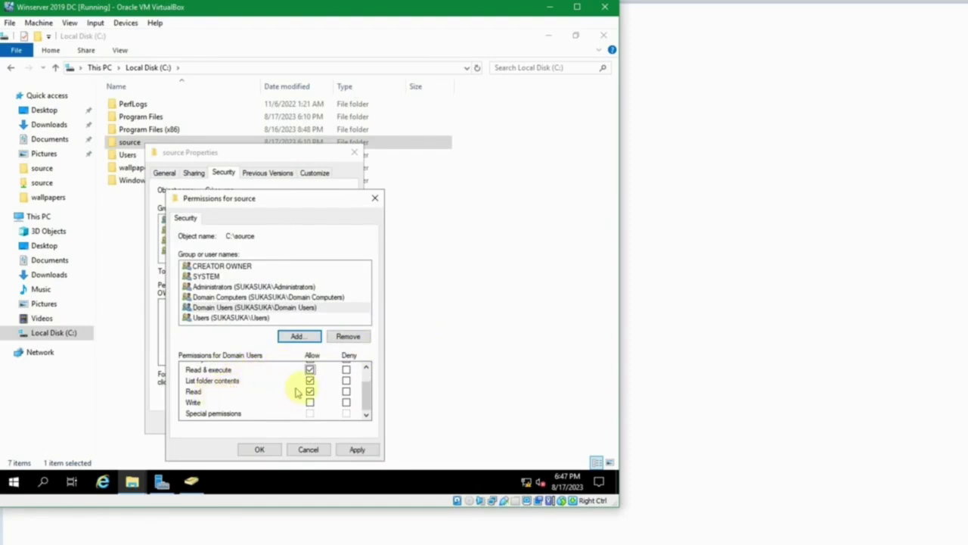
pyautogui.click(310, 369)
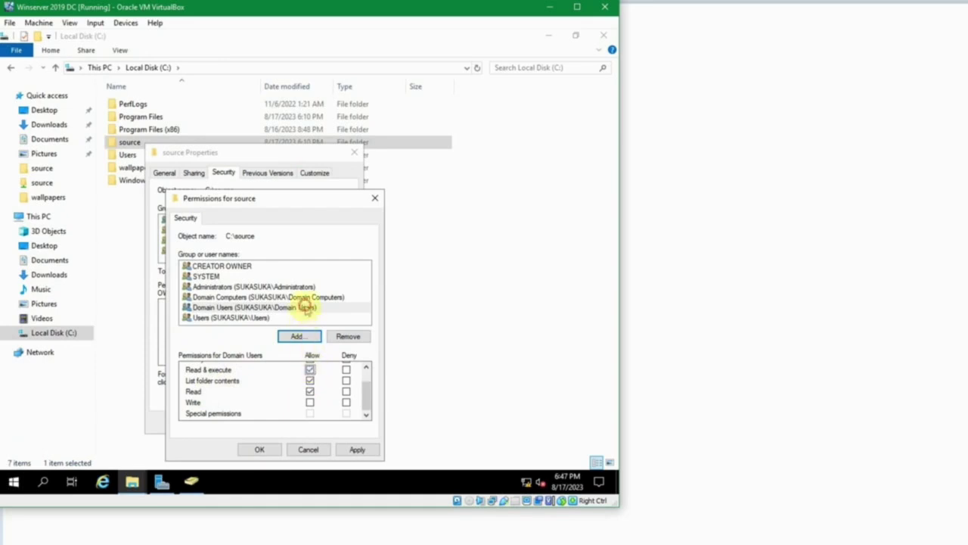
pyautogui.click(307, 308)
pyautogui.click(312, 298)
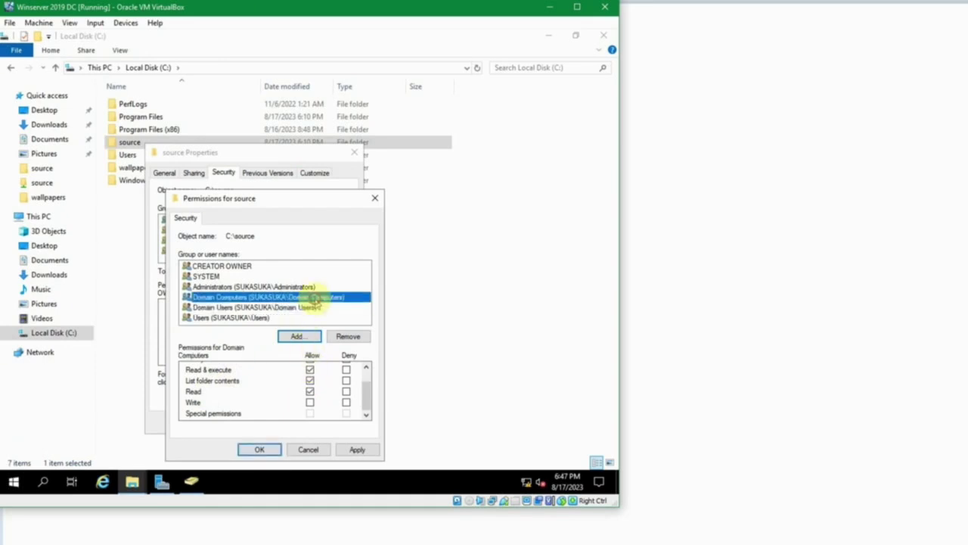
pyautogui.click(310, 369)
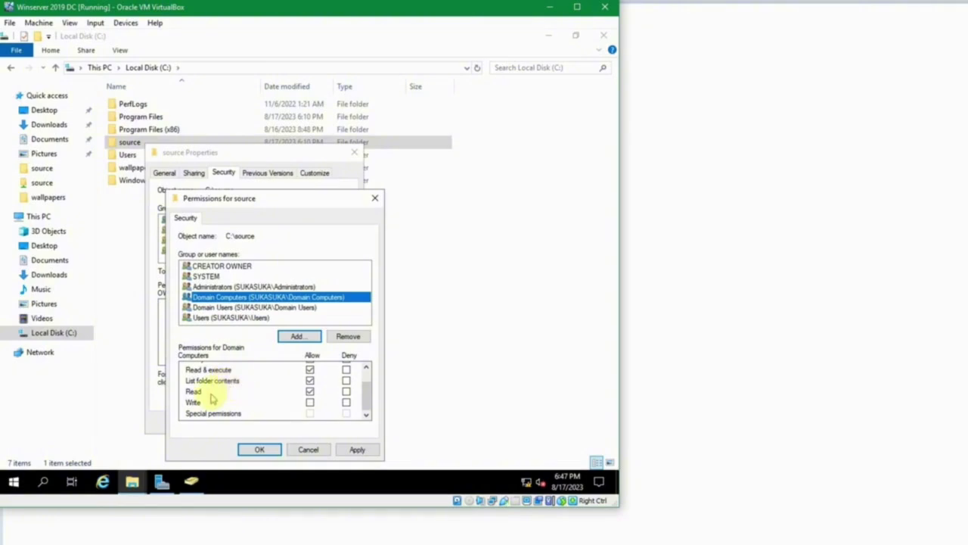
pyautogui.click(275, 449)
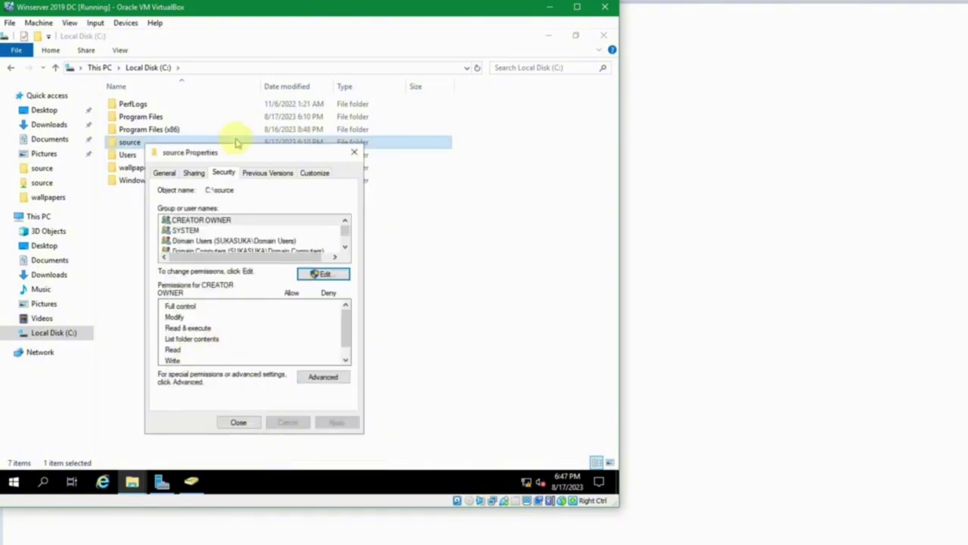
# Review the Read share permissions for Domain Computers and Domain Users.
pyautogui.click(195, 174)
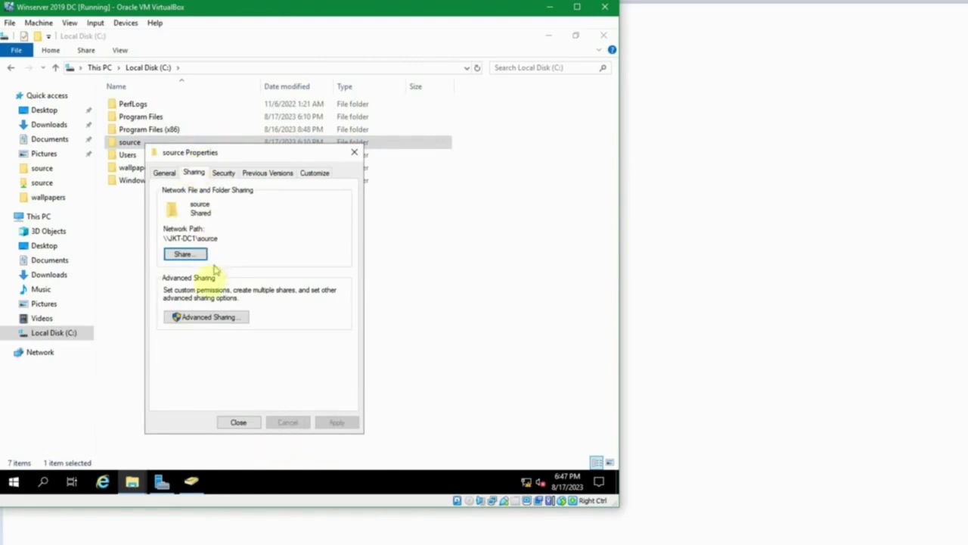
pyautogui.click(207, 317)
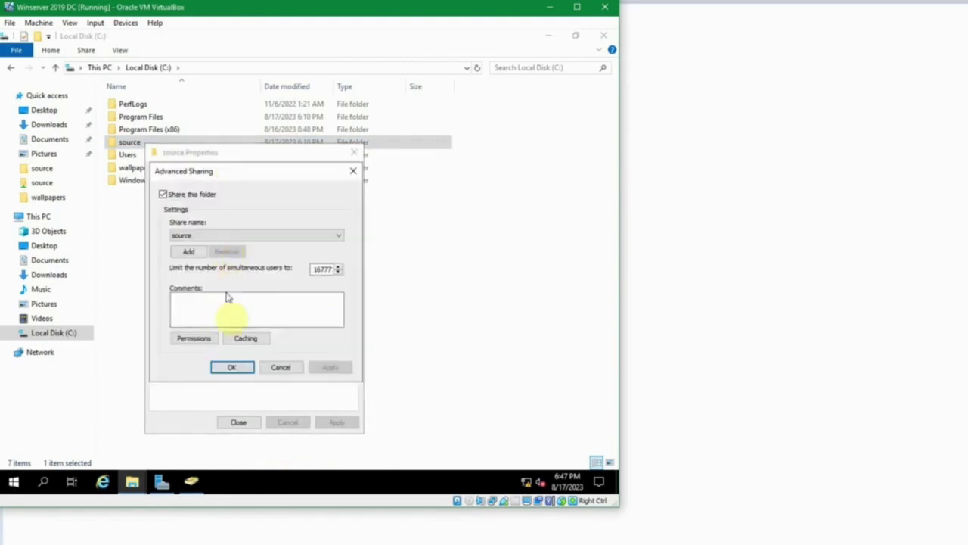
pyautogui.click(198, 338)
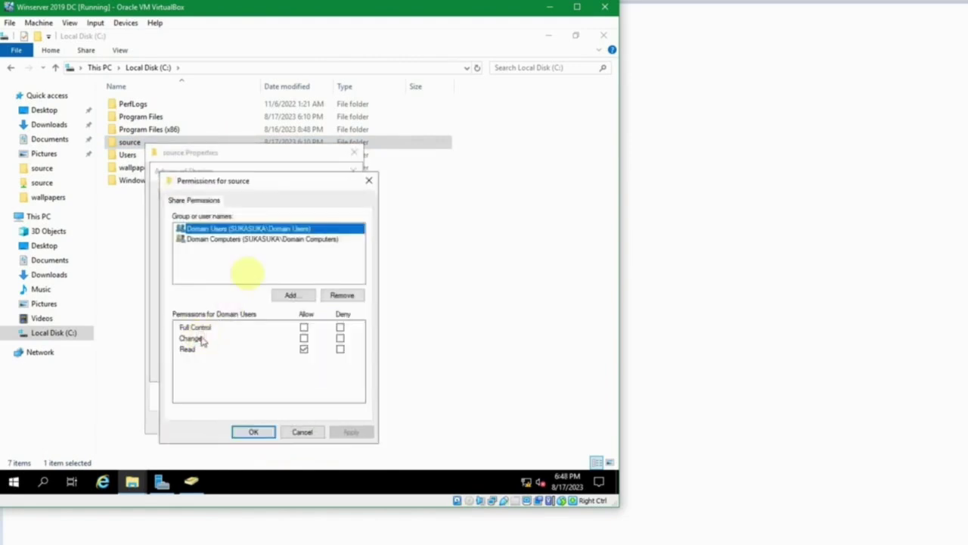
pyautogui.click(244, 239)
pyautogui.click(244, 228)
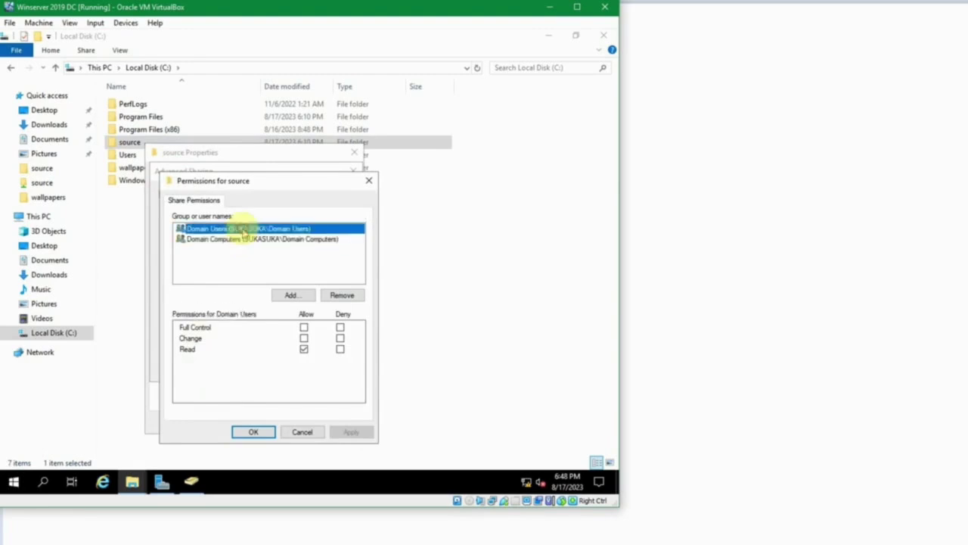
pyautogui.click(244, 239)
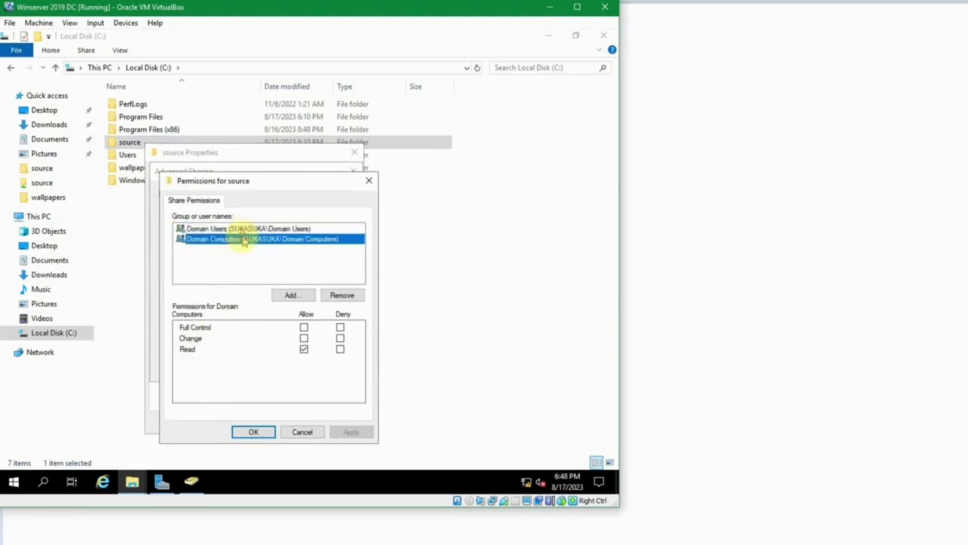
pyautogui.click(188, 348)
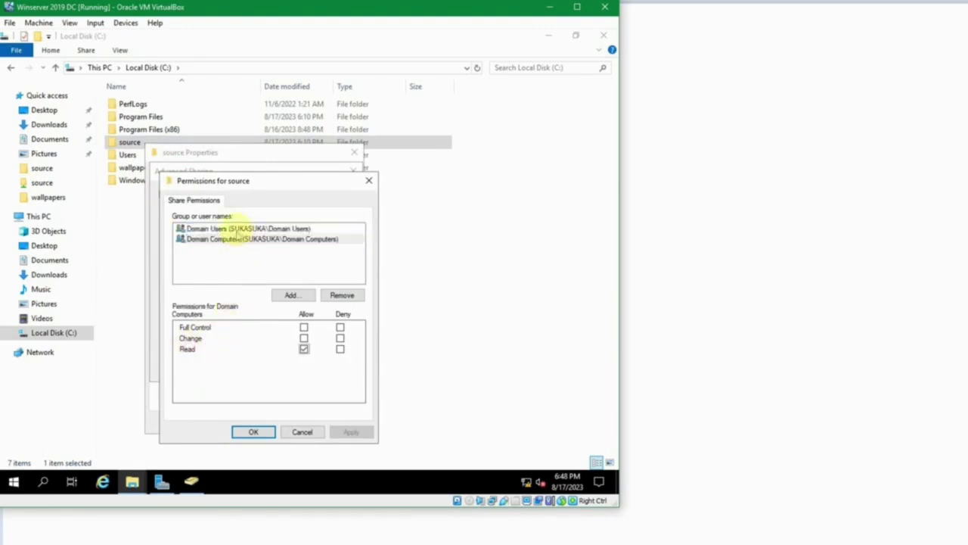
pyautogui.click(227, 229)
pyautogui.click(235, 239)
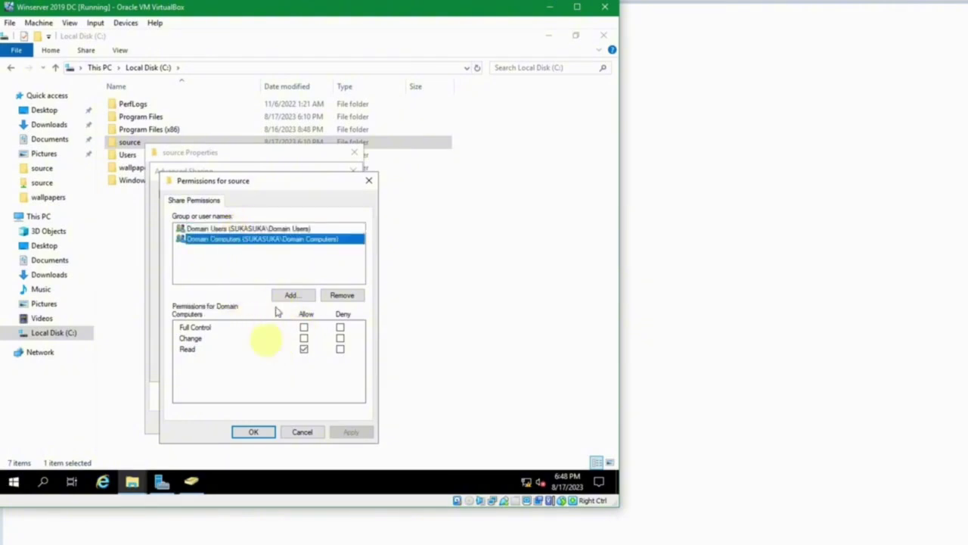
# Accept the share settings and close the source folder's properties.
pyautogui.click(250, 428)
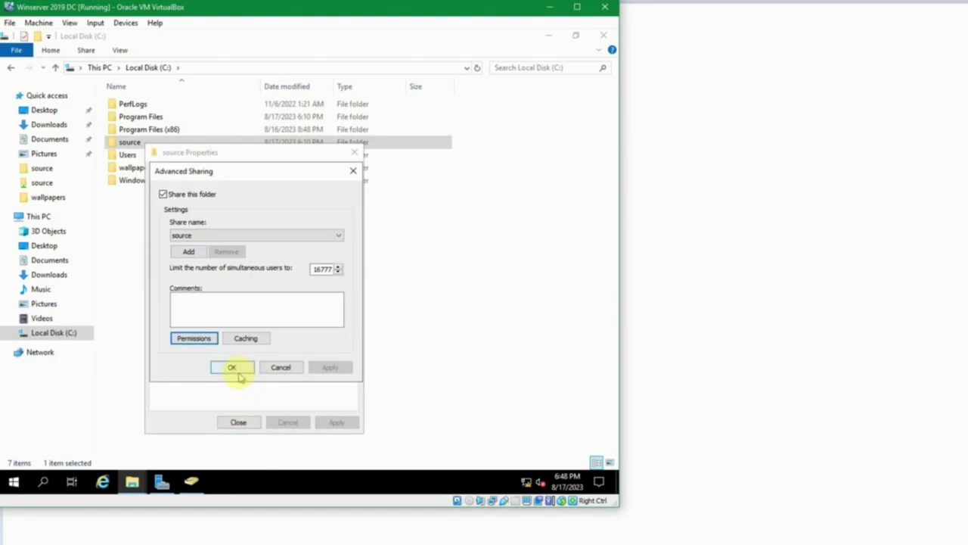
pyautogui.click(231, 367)
pyautogui.click(240, 422)
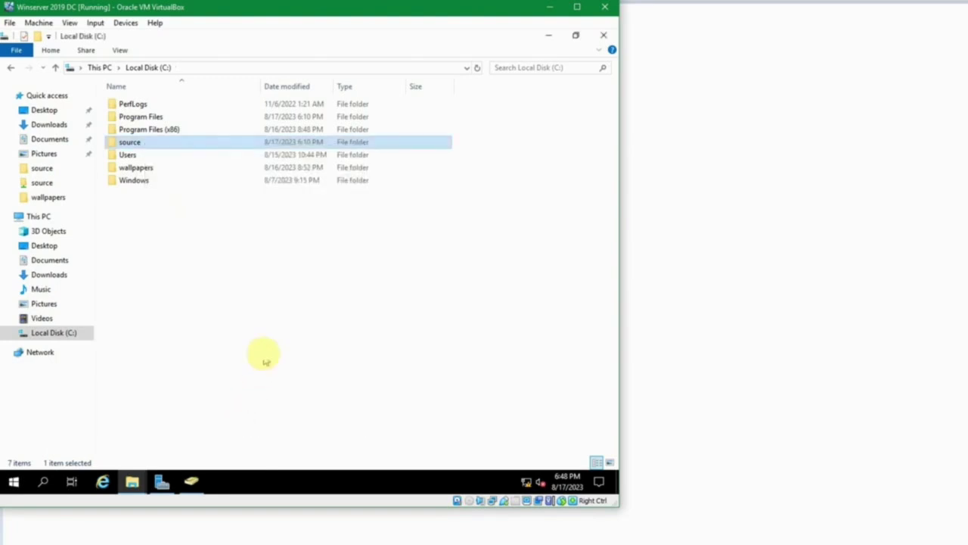
pyautogui.click(264, 353)
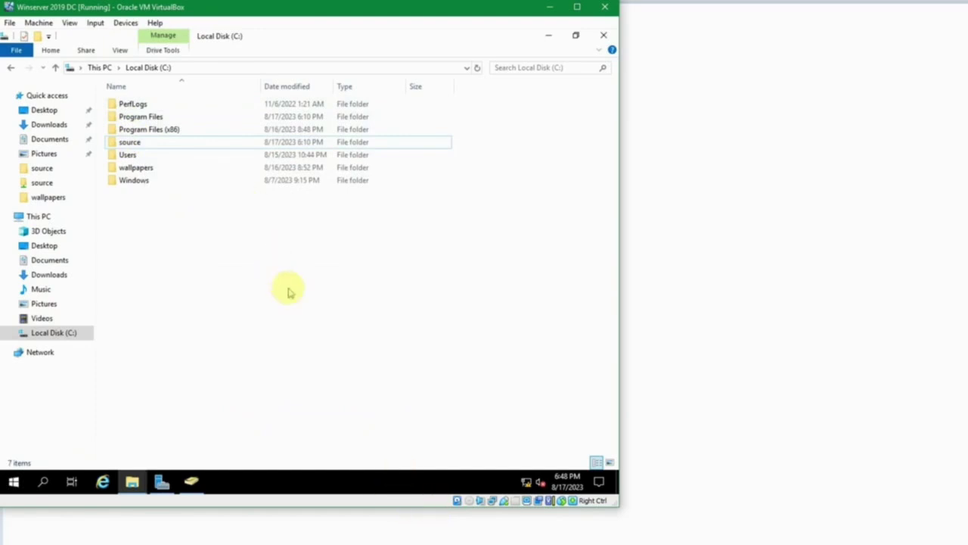
# Switch to the Winserver 2019 SVR VM and sign in with the account password.
pyautogui.click(408, 537)
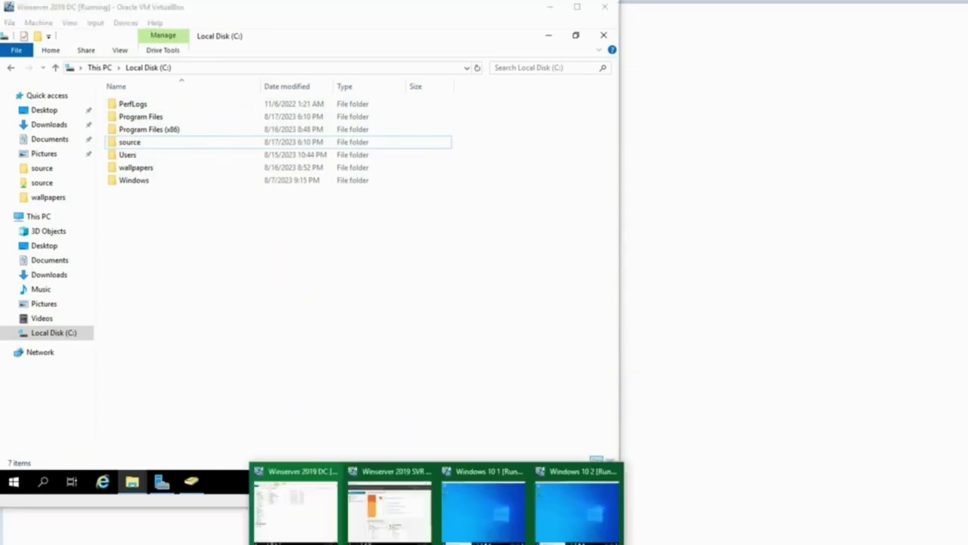
pyautogui.click(385, 514)
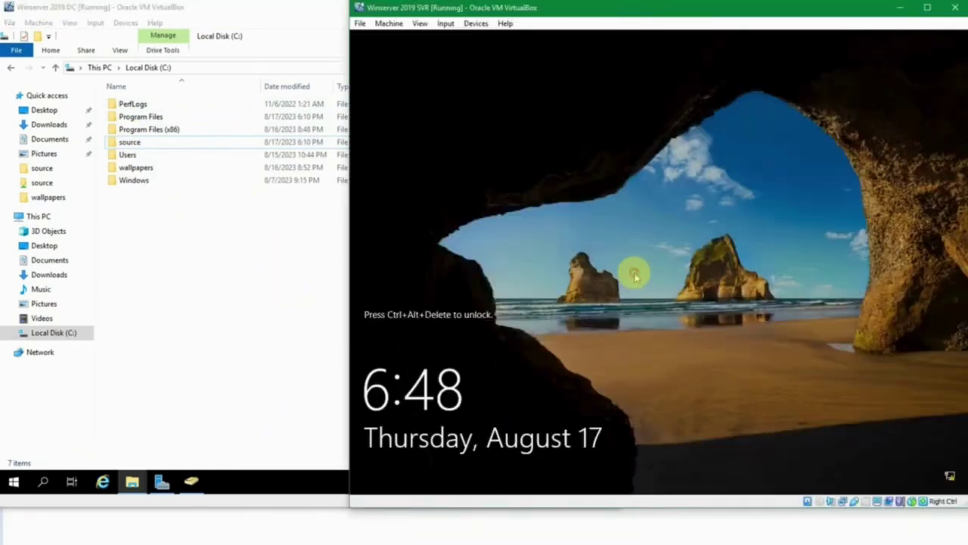
pyautogui.hotkey('ctrl', 'alt', 'Delete')
pyautogui.write('P')
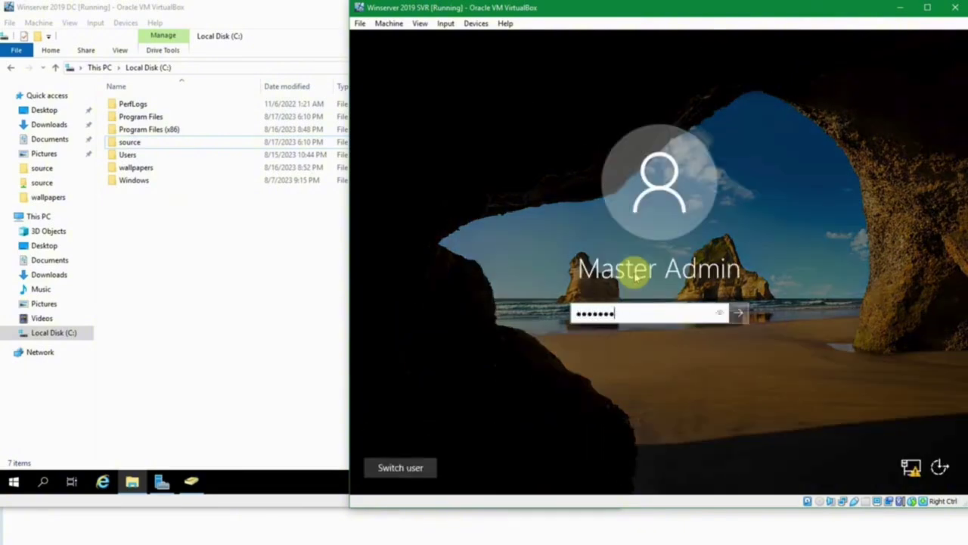
pyautogui.press('Return')
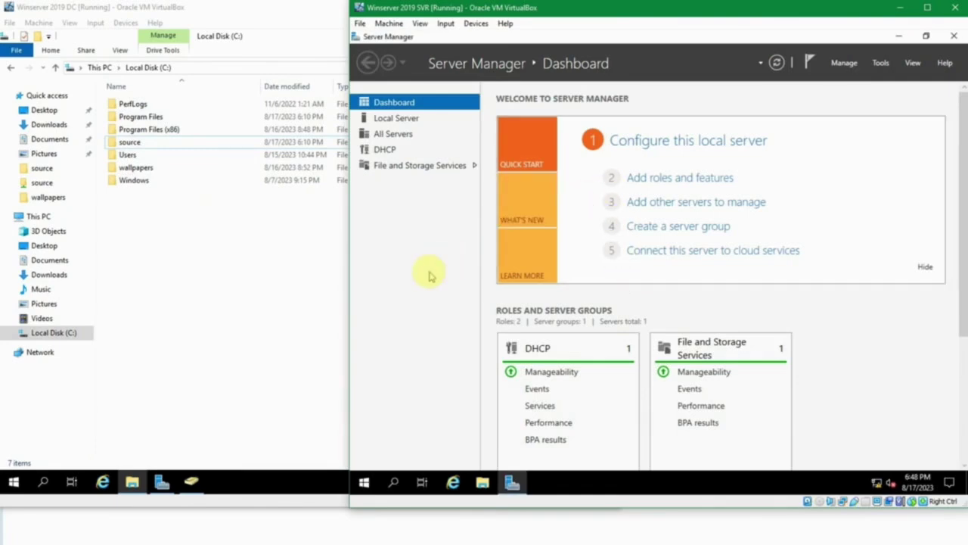
# Open \\jkt-dc1\source via Run to verify the installers, then close it and the DC's C: window.
pyautogui.press('super+r')
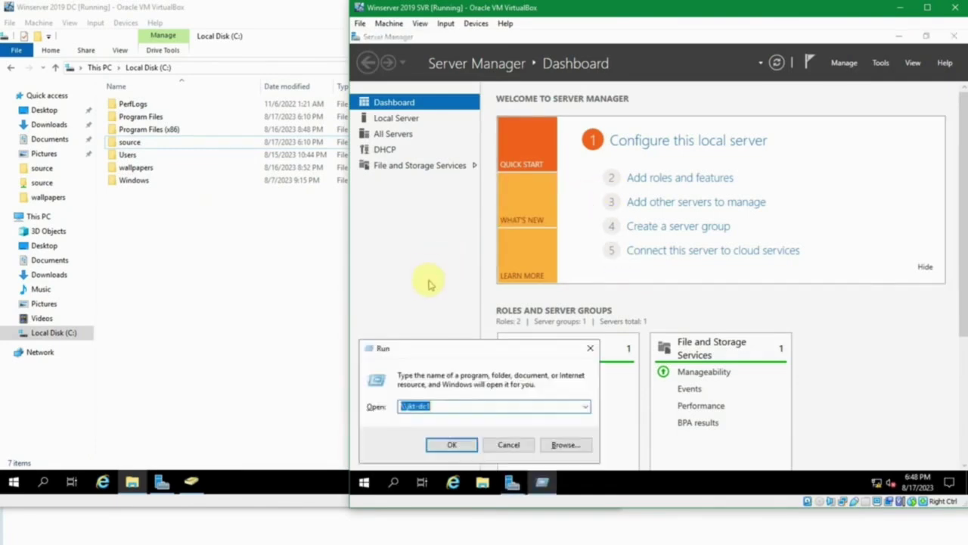
pyautogui.write('\\\\jkt-')
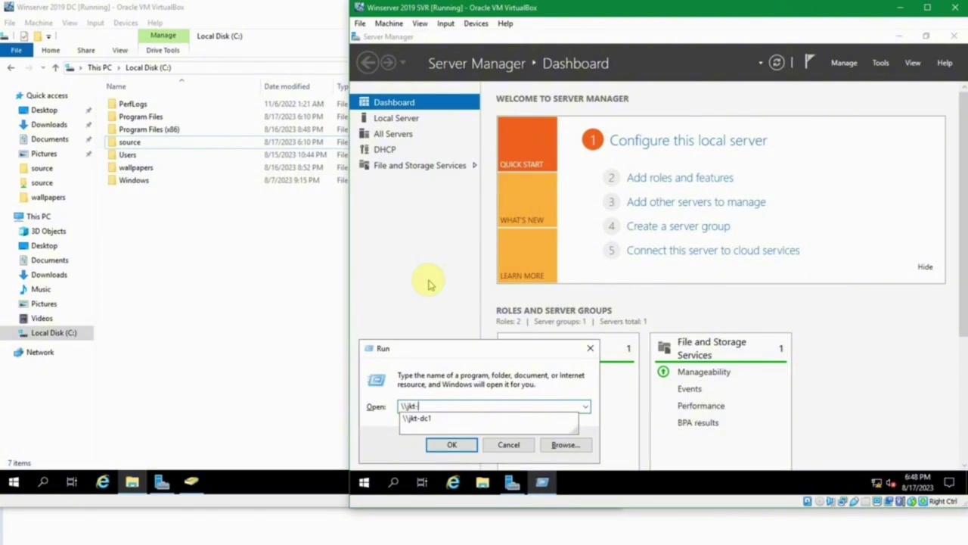
pyautogui.write('dc1')
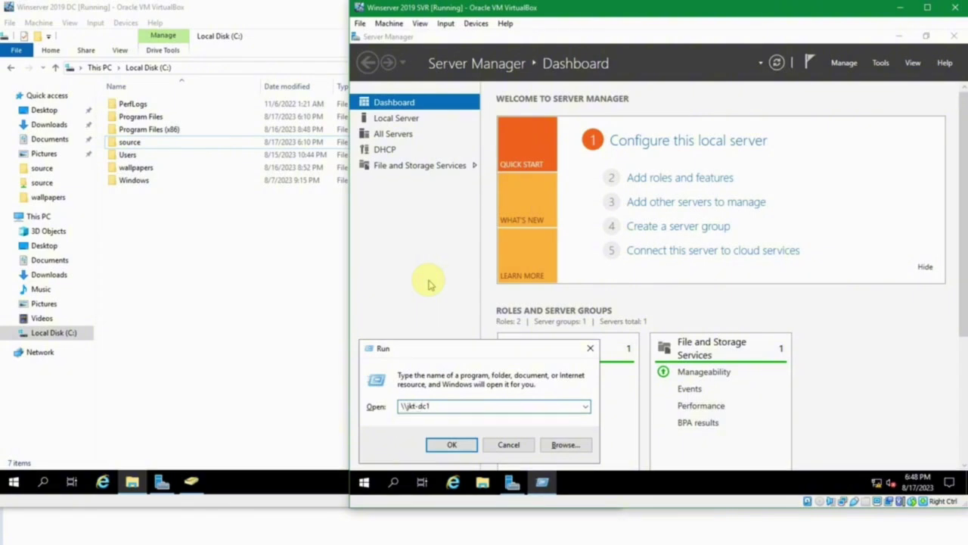
pyautogui.write('\\')
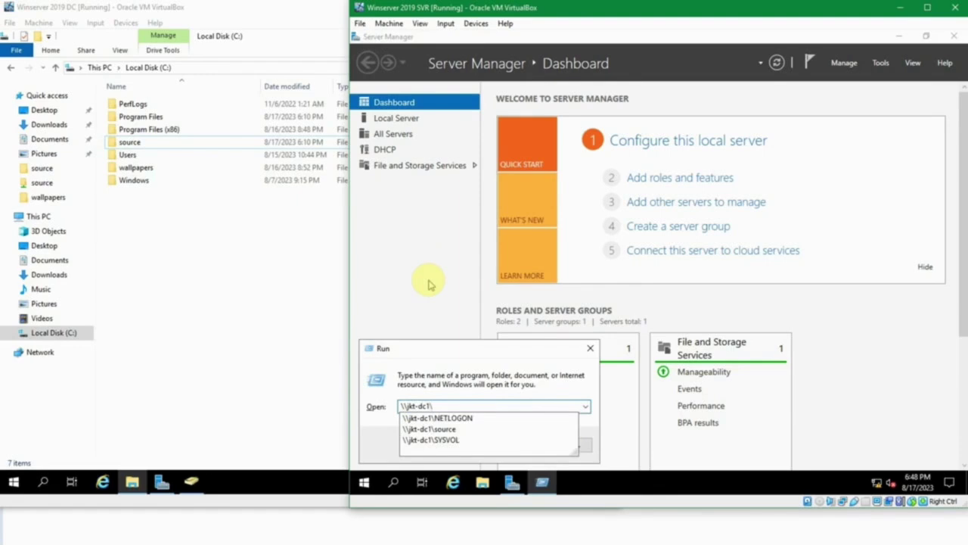
pyautogui.write('source')
pyautogui.press('Return')
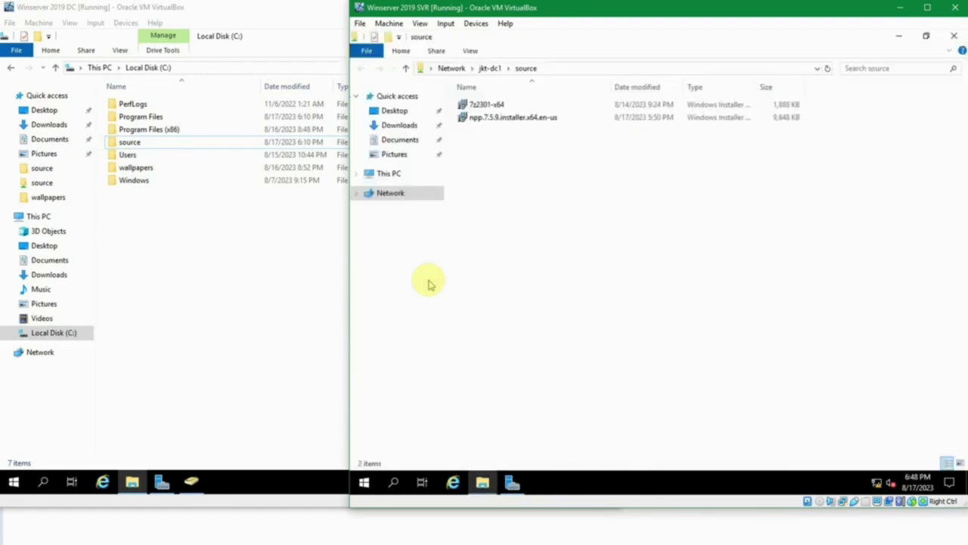
pyautogui.click(484, 105)
pyautogui.click(583, 68)
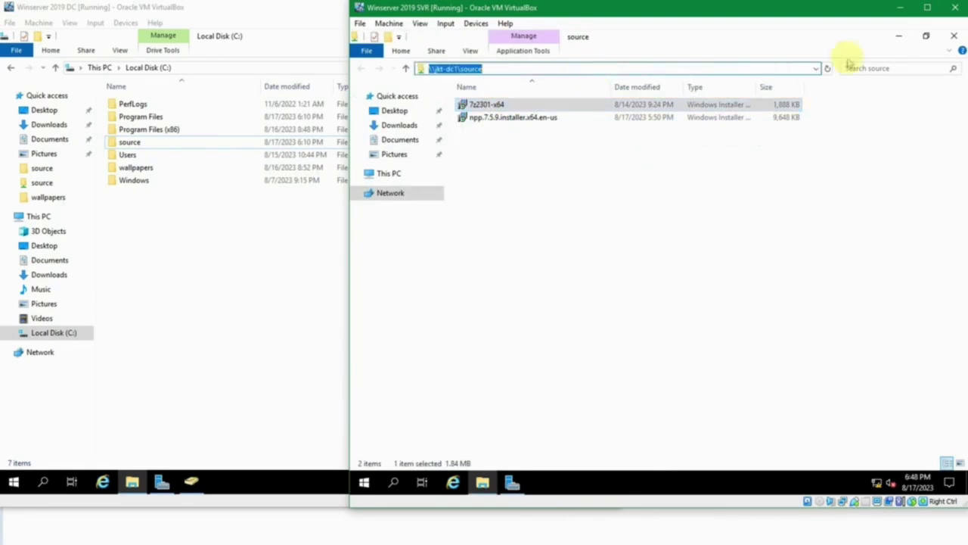
pyautogui.click(951, 38)
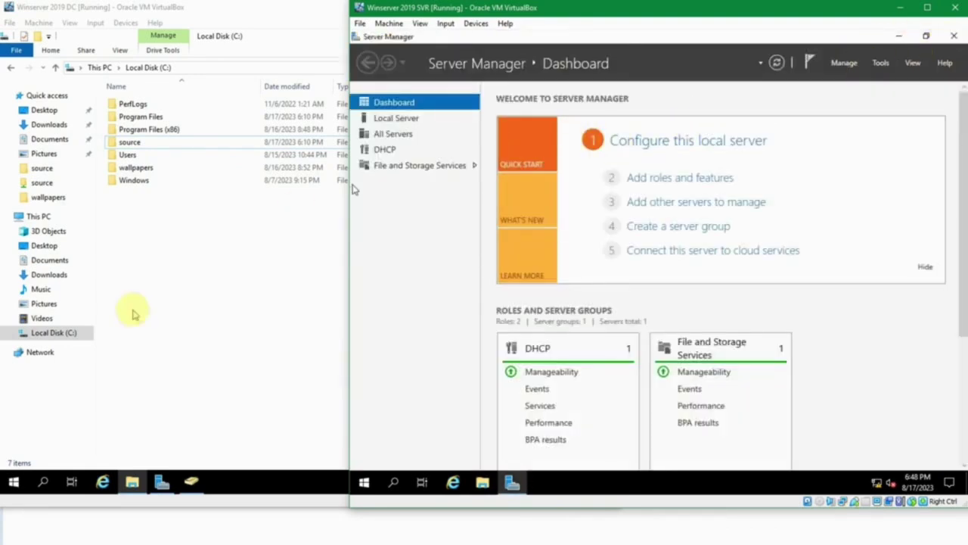
pyautogui.click(132, 314)
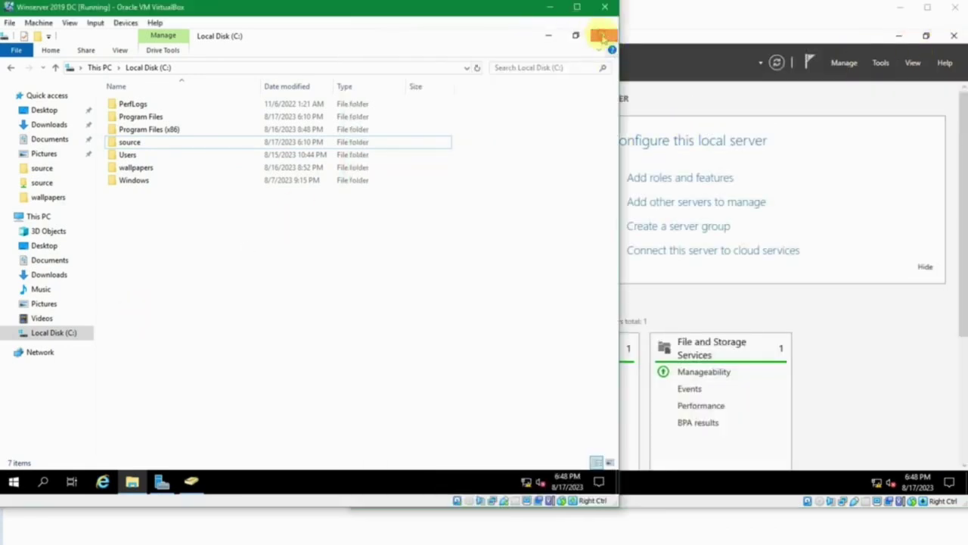
pyautogui.click(602, 36)
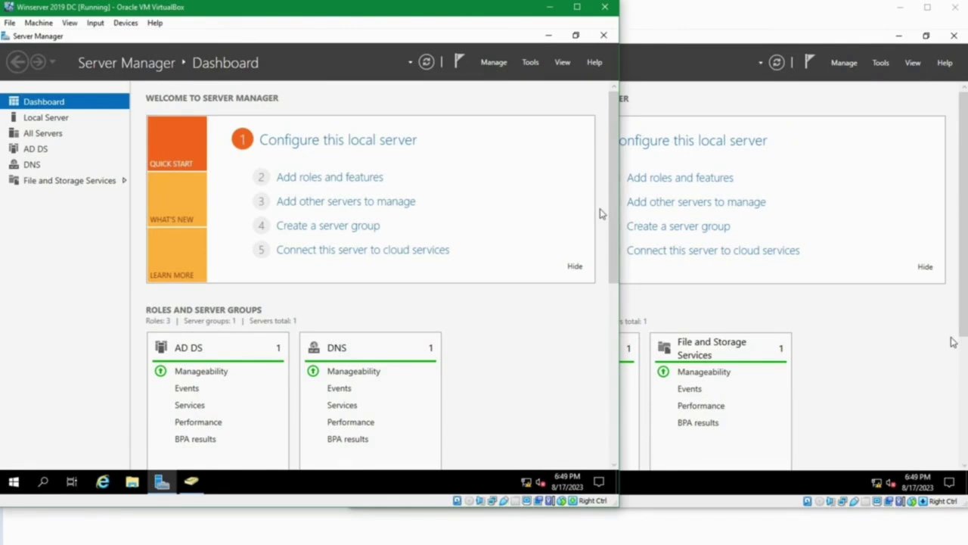
pyautogui.click(191, 483)
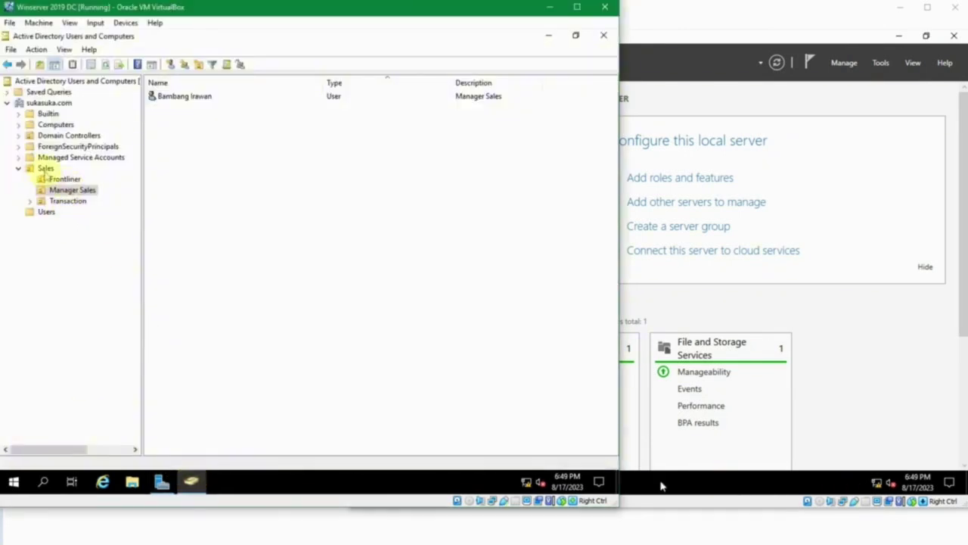
pyautogui.click(44, 212)
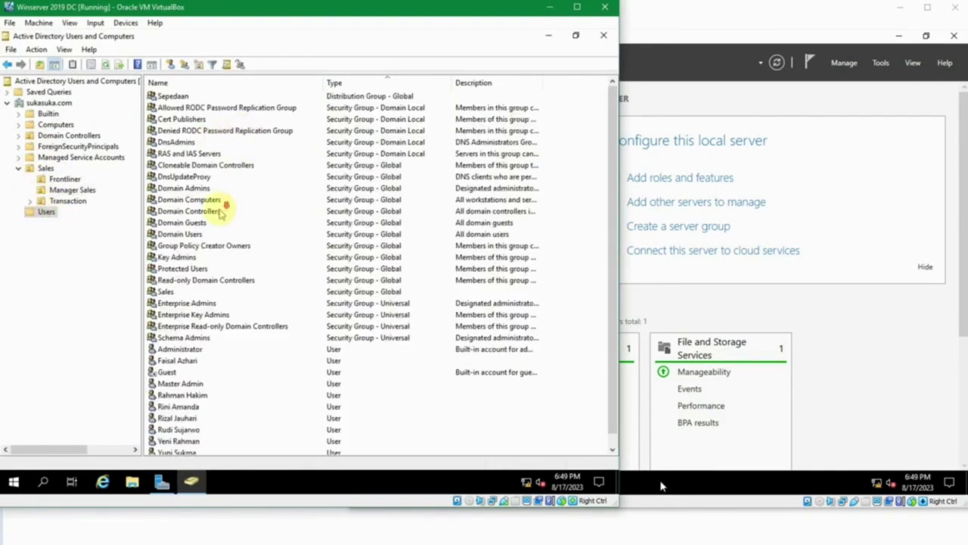
pyautogui.scroll(-1, 226, 211)
pyautogui.click(270, 214)
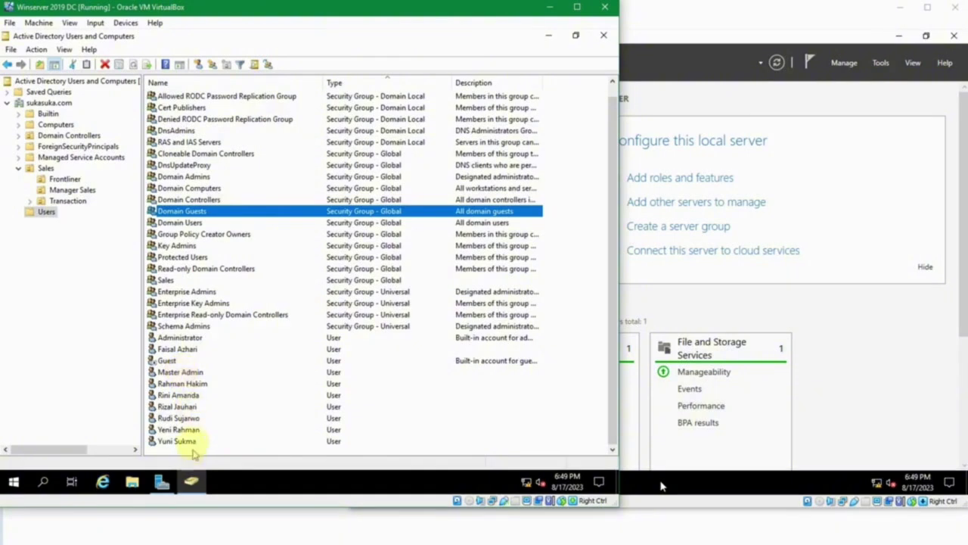
pyautogui.click(43, 169)
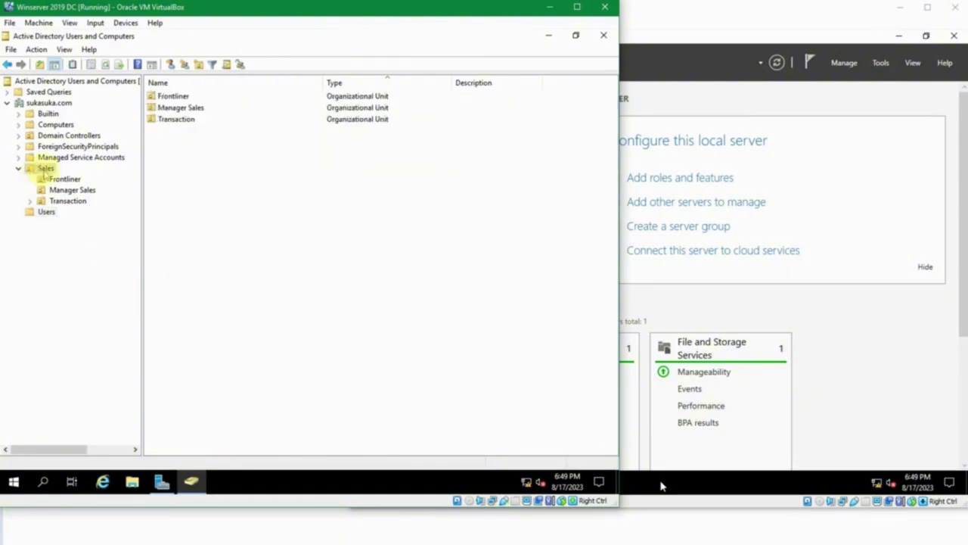
pyautogui.click(57, 179)
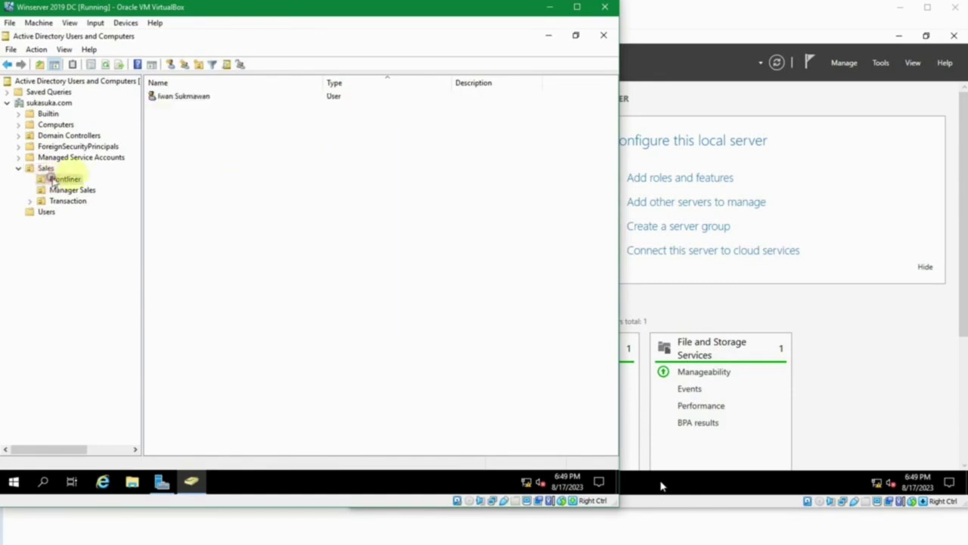
pyautogui.click(72, 191)
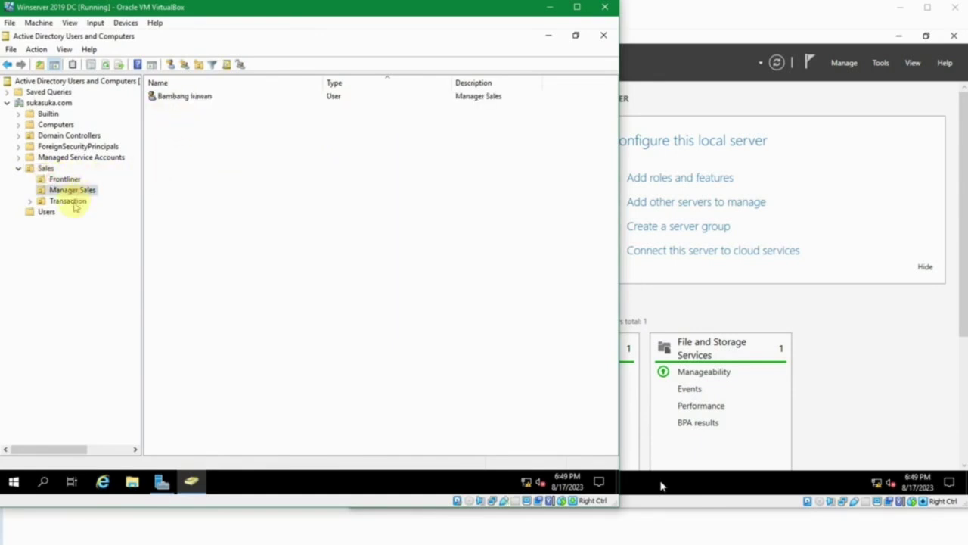
pyautogui.click(68, 200)
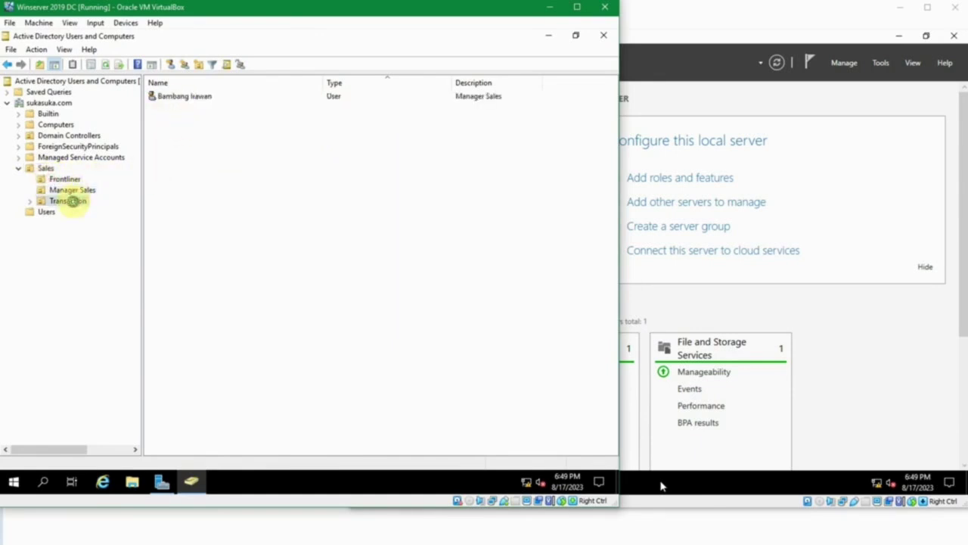
pyautogui.click(43, 168)
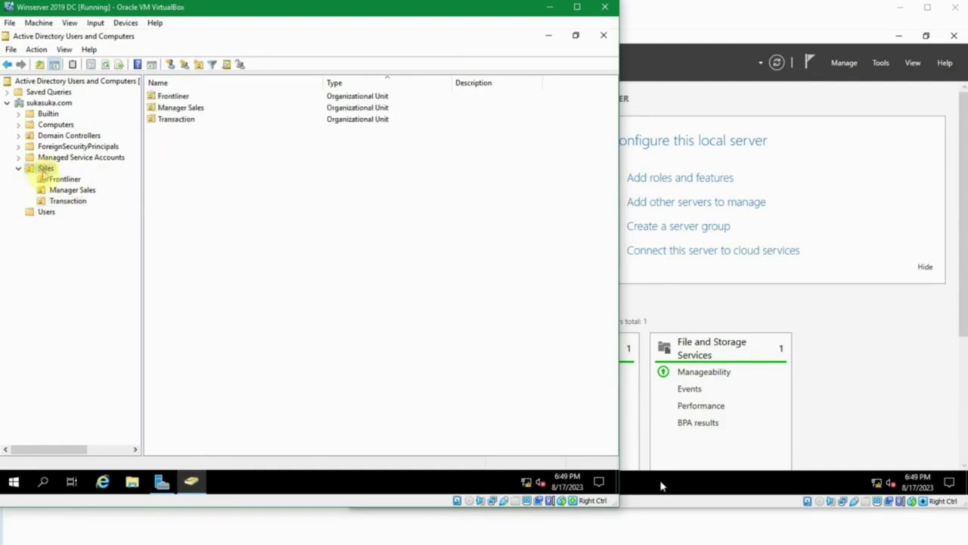
pyautogui.click(68, 189)
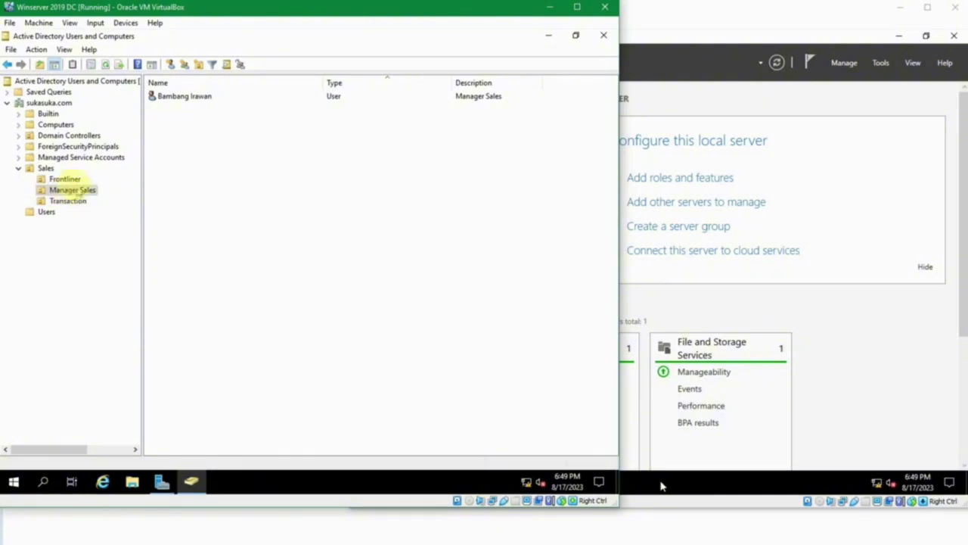
pyautogui.click(47, 169)
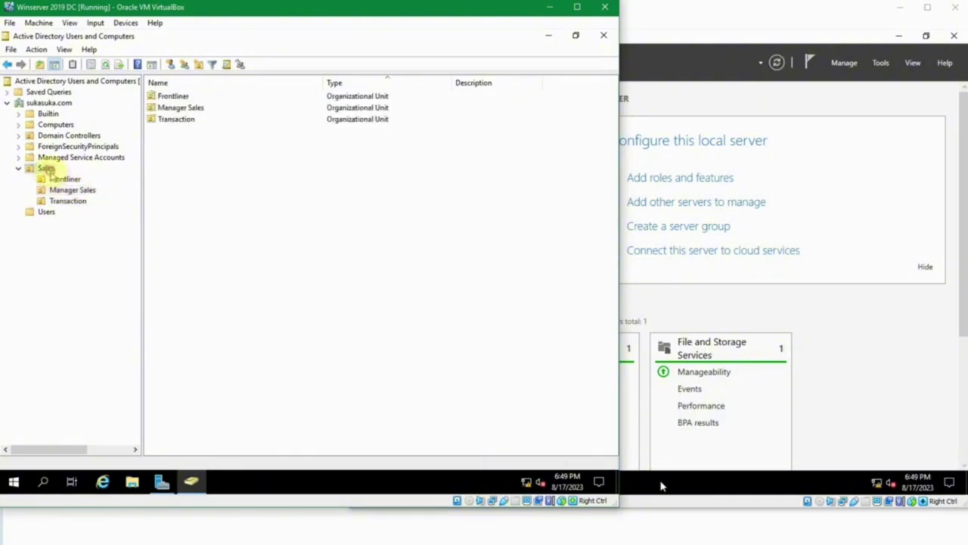
pyautogui.click(47, 212)
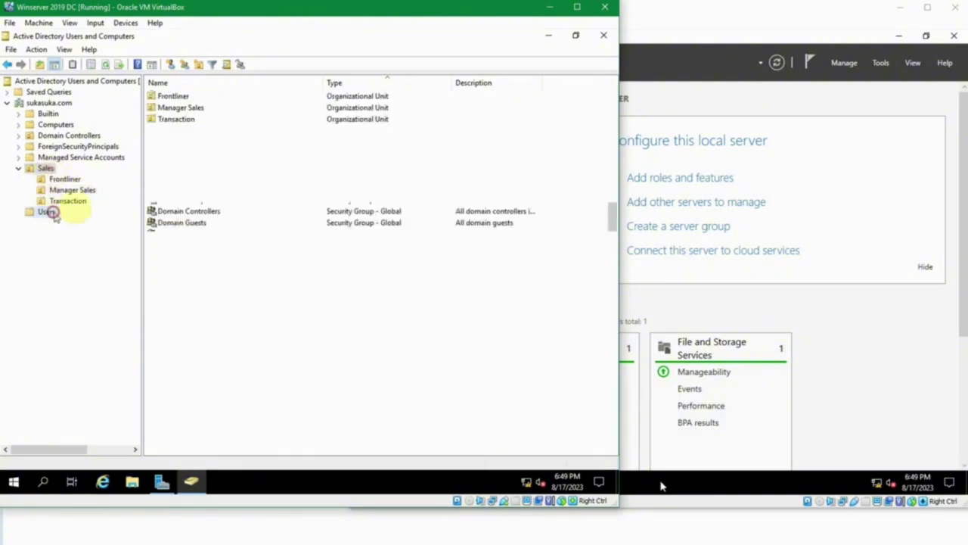
pyautogui.click(547, 35)
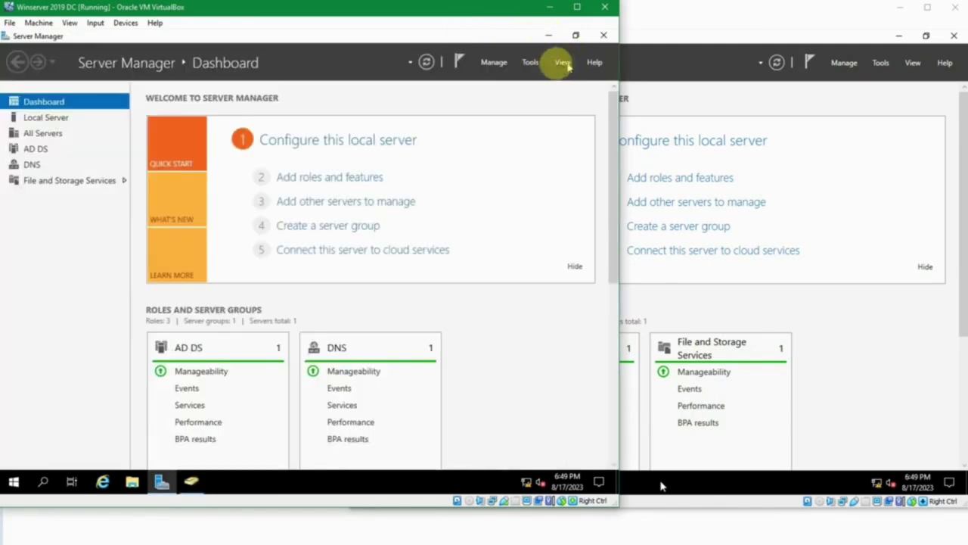
# Launch Group Policy Management and create a new GPO named 'Instal 7-Zip'.
pyautogui.click(531, 64)
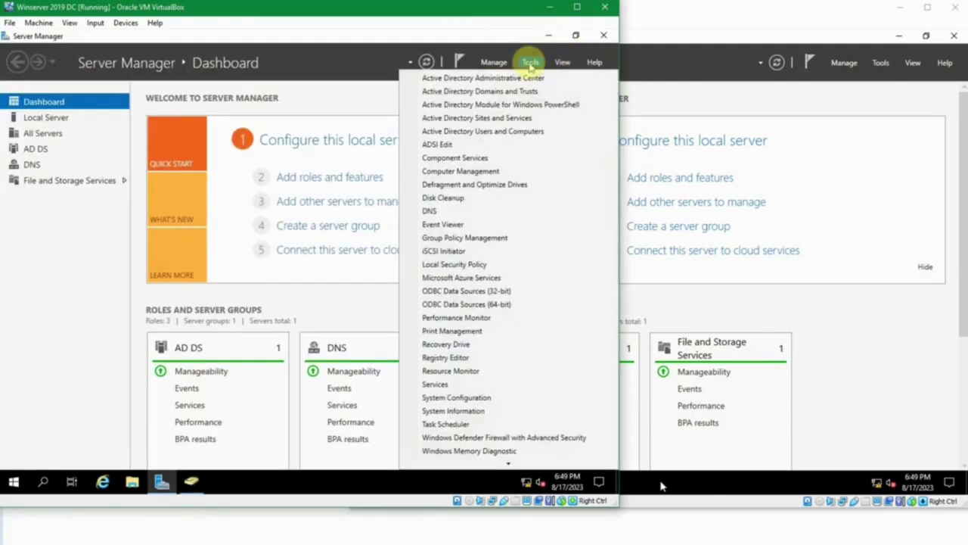
pyautogui.click(497, 238)
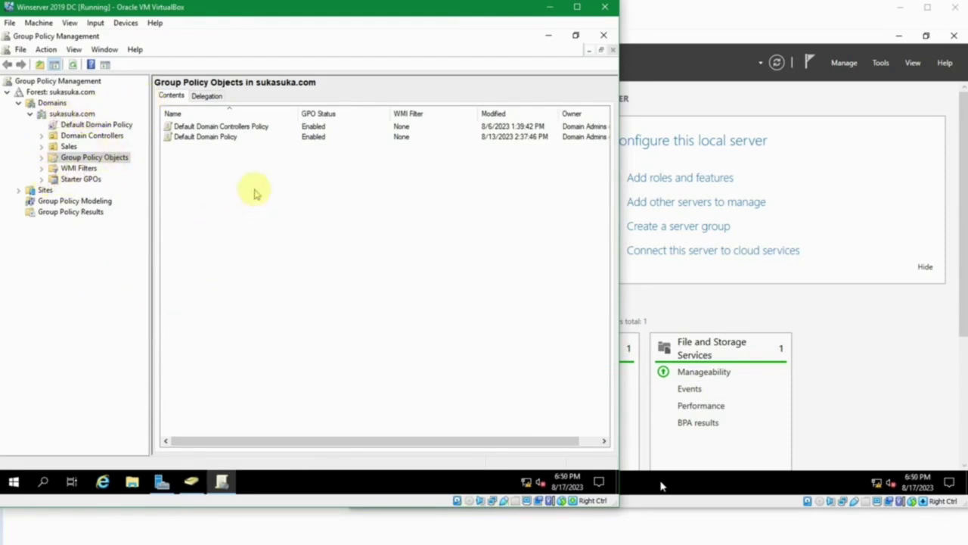
pyautogui.click(95, 157)
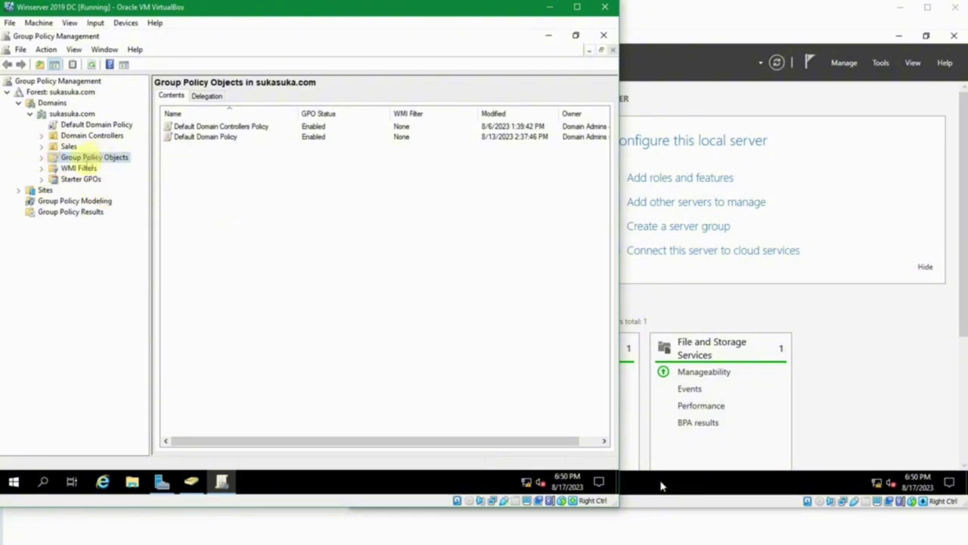
pyautogui.click(169, 162)
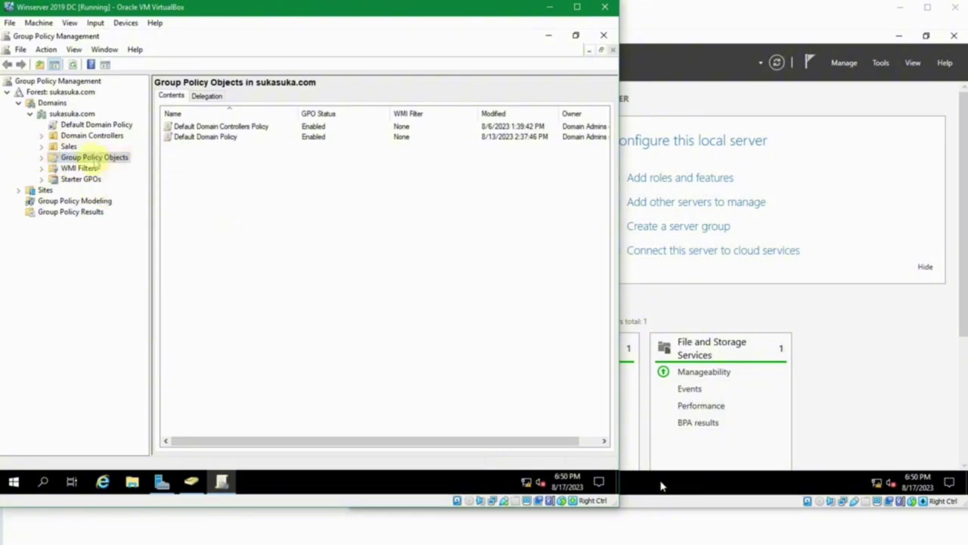
pyautogui.click(94, 158)
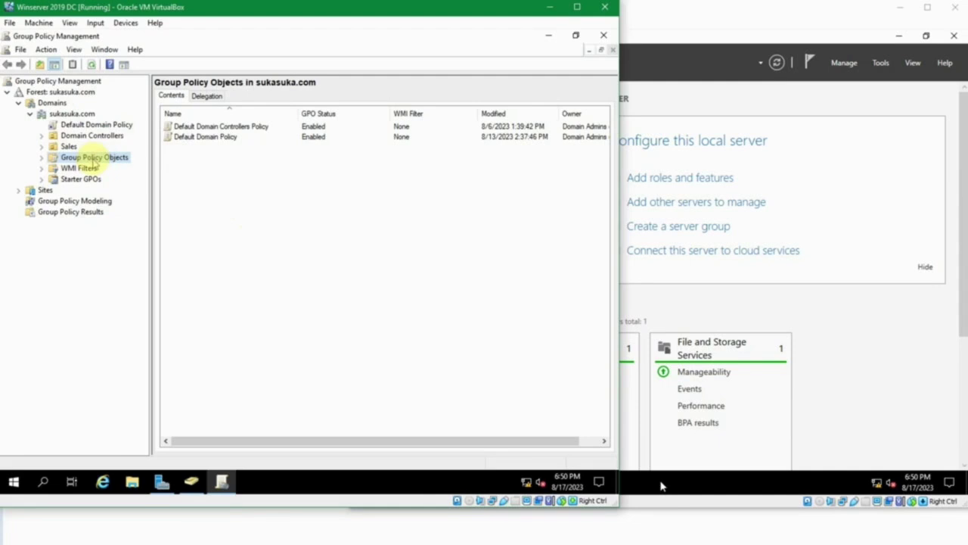
pyautogui.rightClick(198, 155)
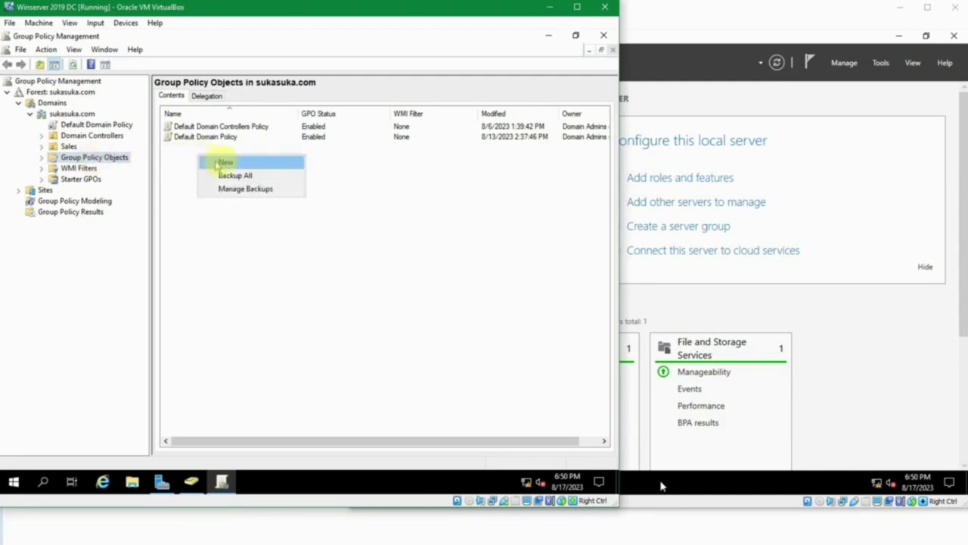
pyautogui.click(223, 162)
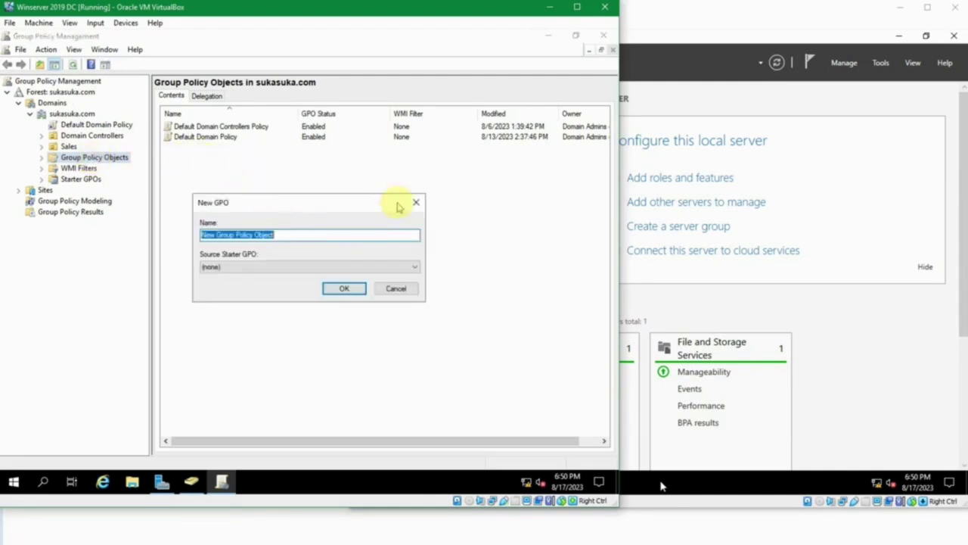
pyautogui.write('ip')
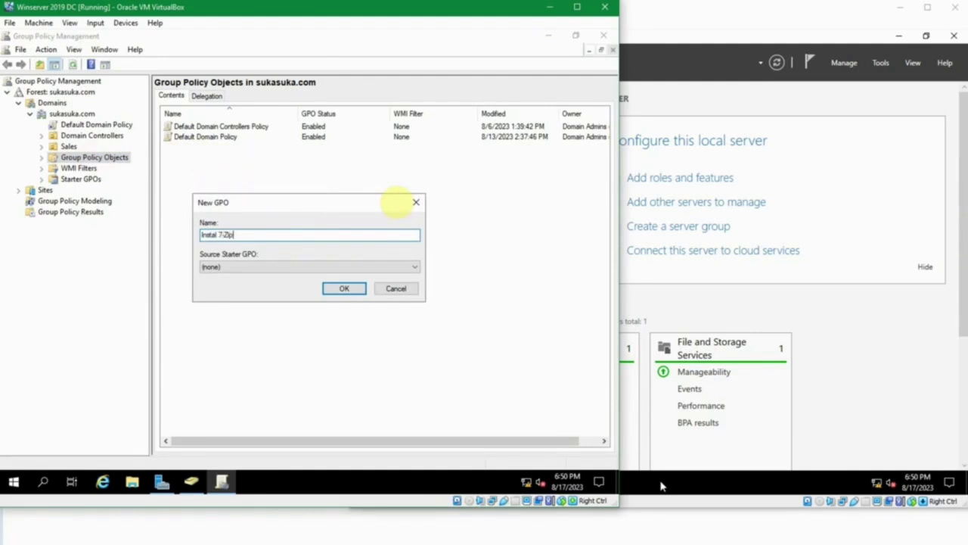
pyautogui.click(359, 289)
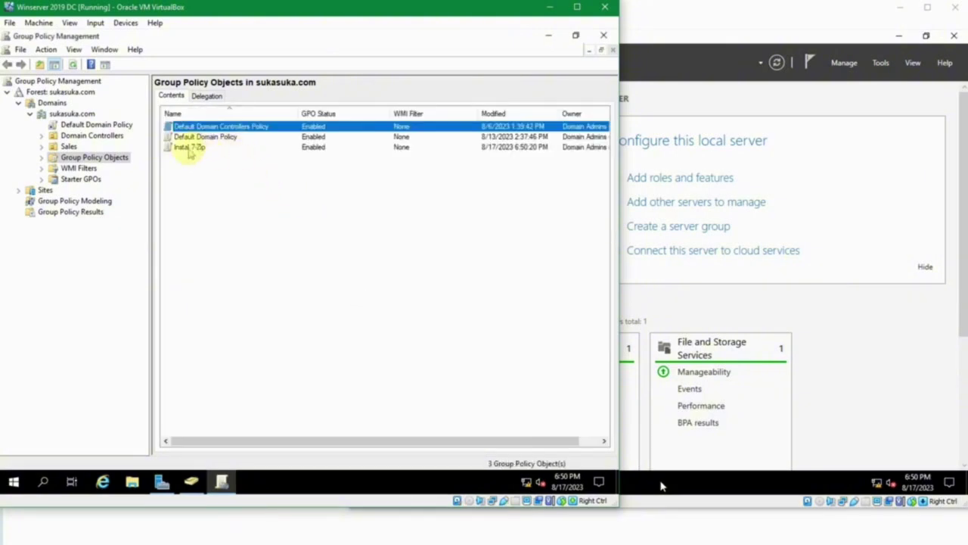
# Open the Instal 7-Zip GPO in the Group Policy Management Editor.
pyautogui.click(190, 148)
pyautogui.rightClick(190, 149)
pyautogui.click(214, 156)
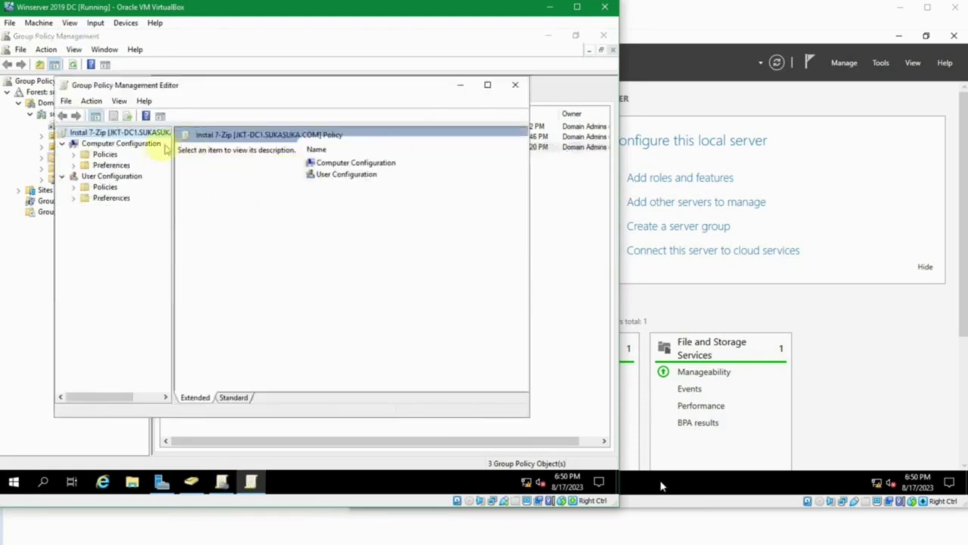
# Maximize the editor and go to Computer Configuration > Policies > Software Settings > Software installation.
pyautogui.doubleClick(277, 90)
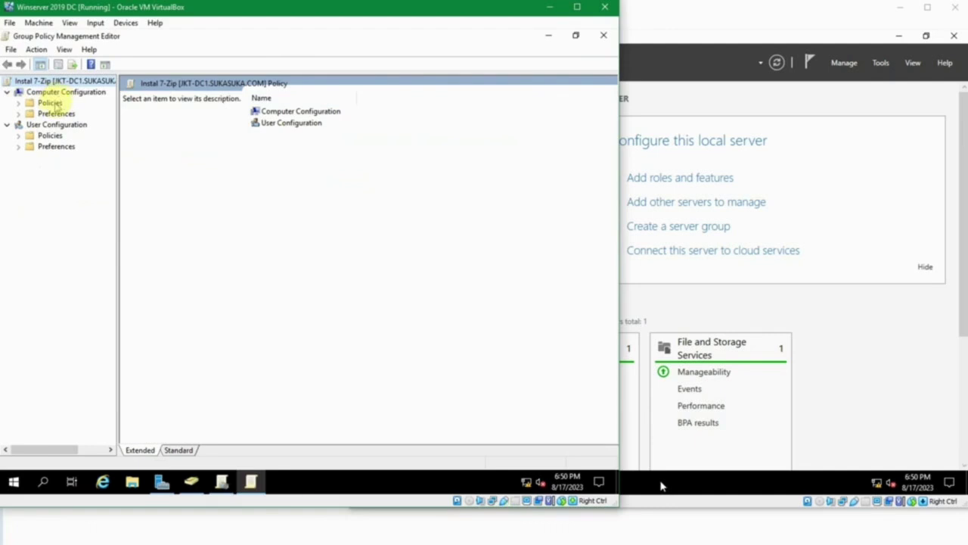
pyautogui.click(65, 91)
pyautogui.click(76, 127)
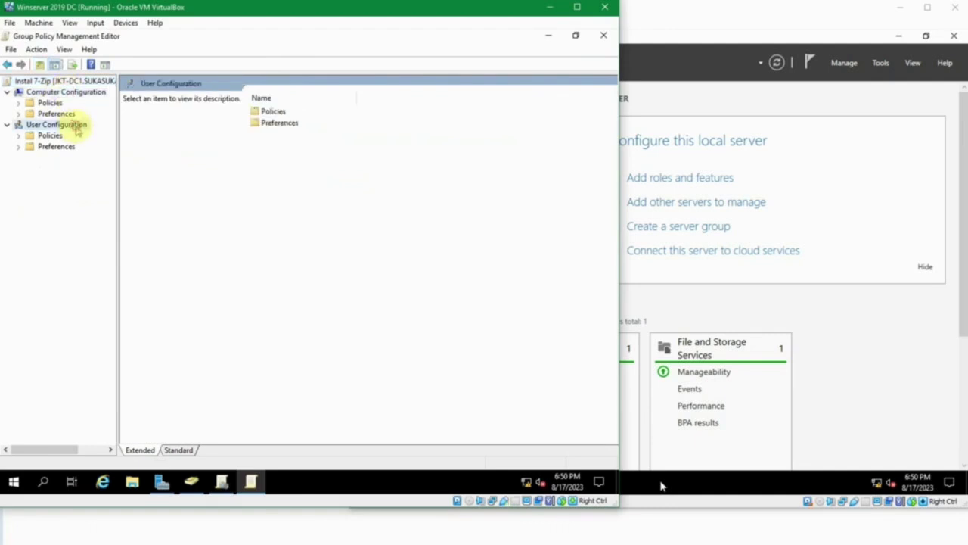
pyautogui.click(62, 93)
pyautogui.click(51, 102)
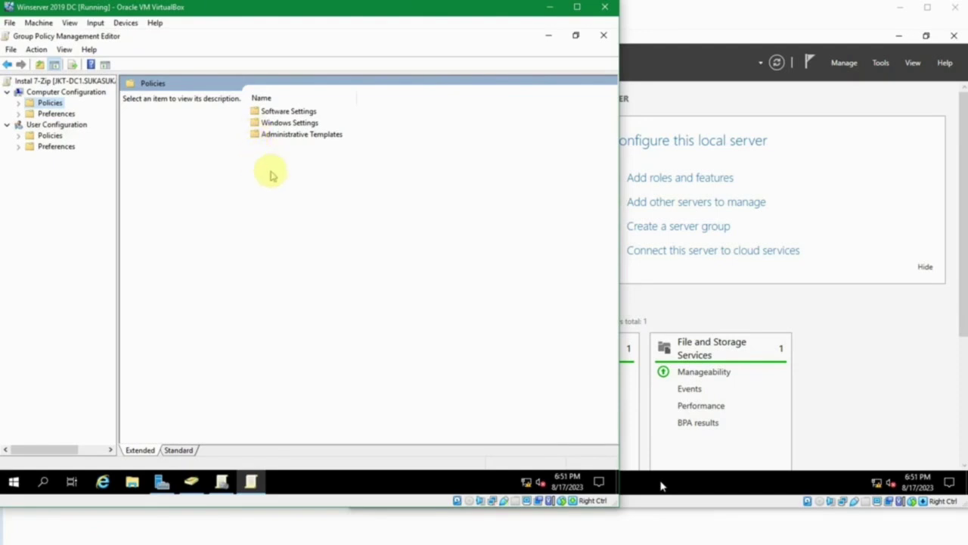
pyautogui.moveTo(48, 140); pyautogui.dragTo(47, 137)
pyautogui.click(46, 137)
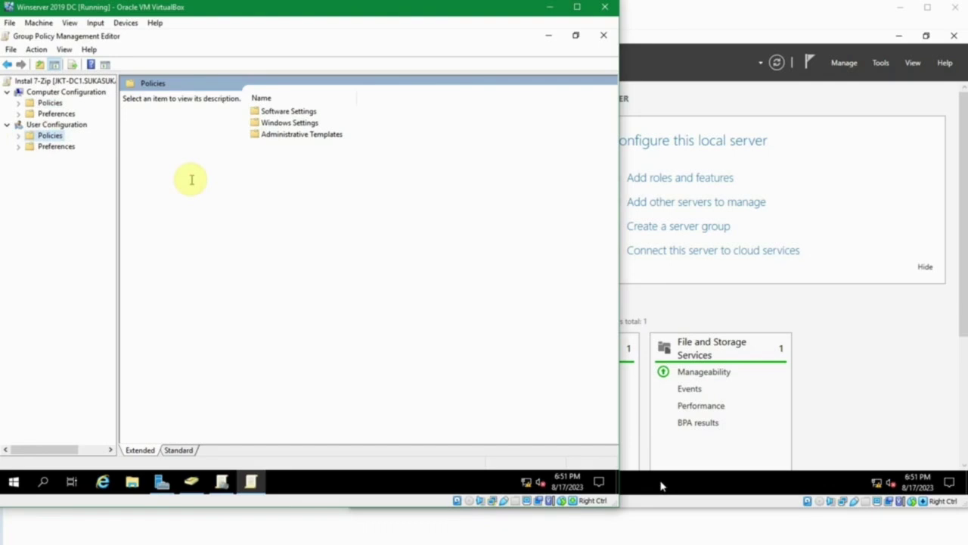
pyautogui.click(50, 103)
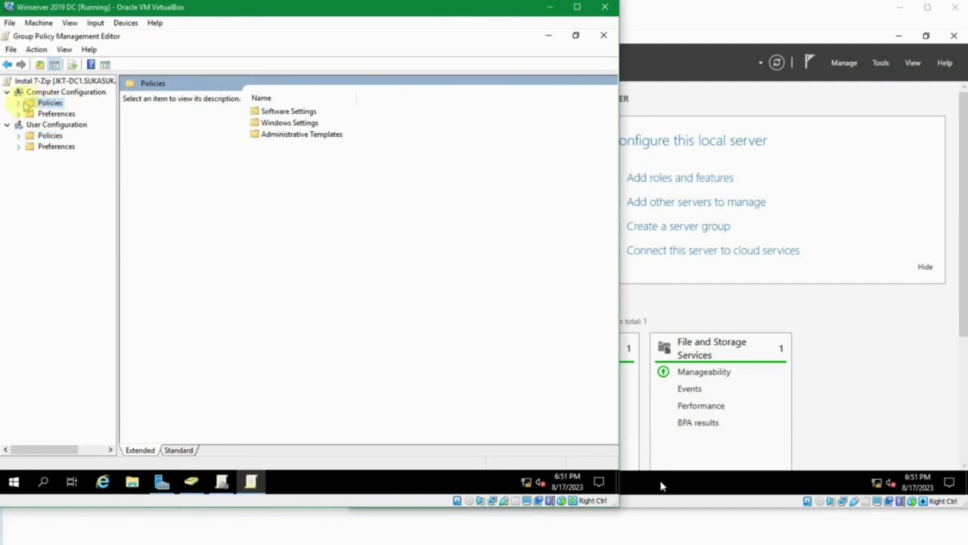
pyautogui.click(18, 105)
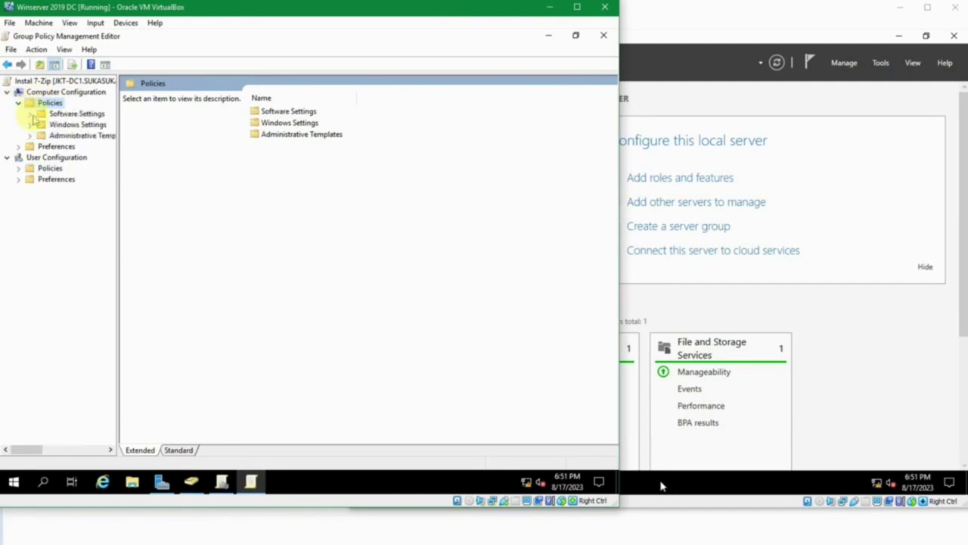
pyautogui.click(30, 115)
pyautogui.click(76, 113)
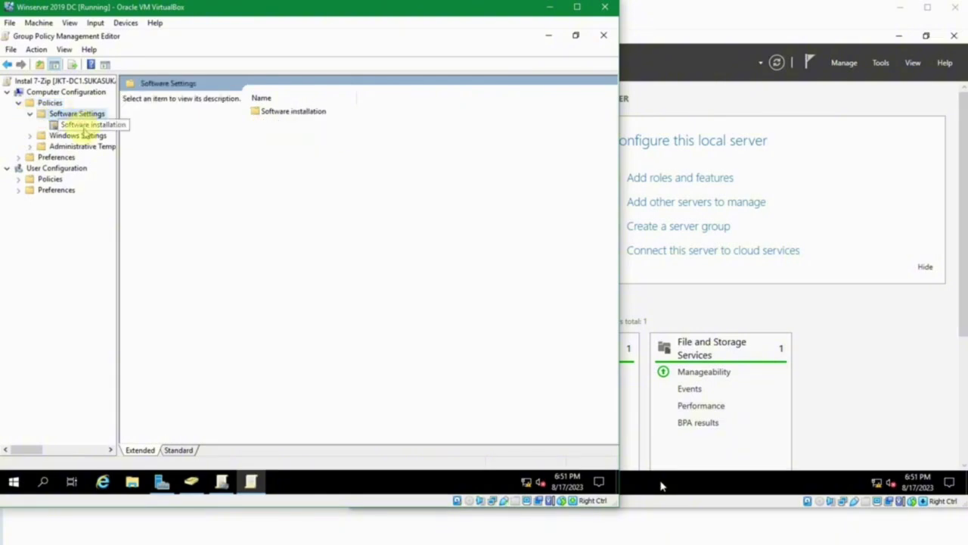
pyautogui.click(88, 125)
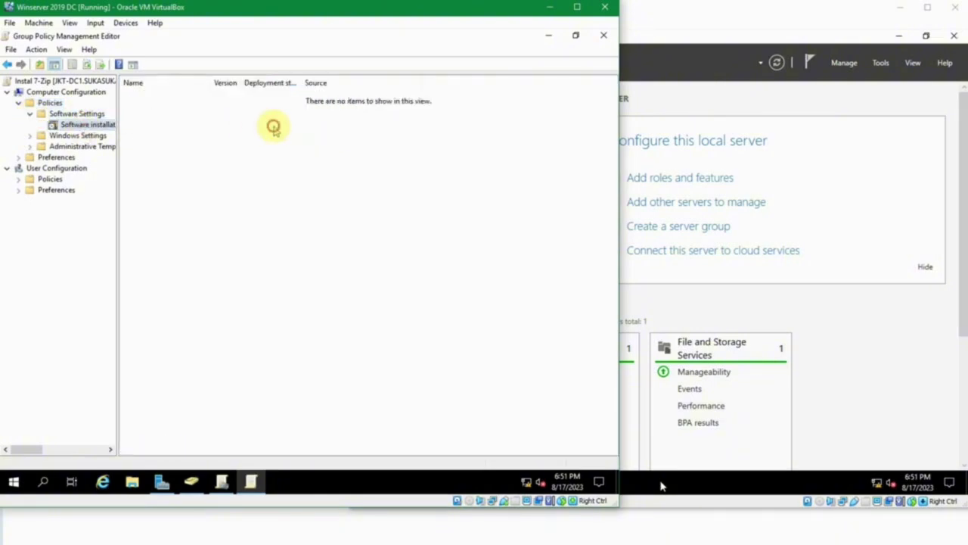
# Start a new package and pick 7z2301-x64.msi from C:\source.
pyautogui.rightClick(229, 121)
pyautogui.moveTo(278, 129)
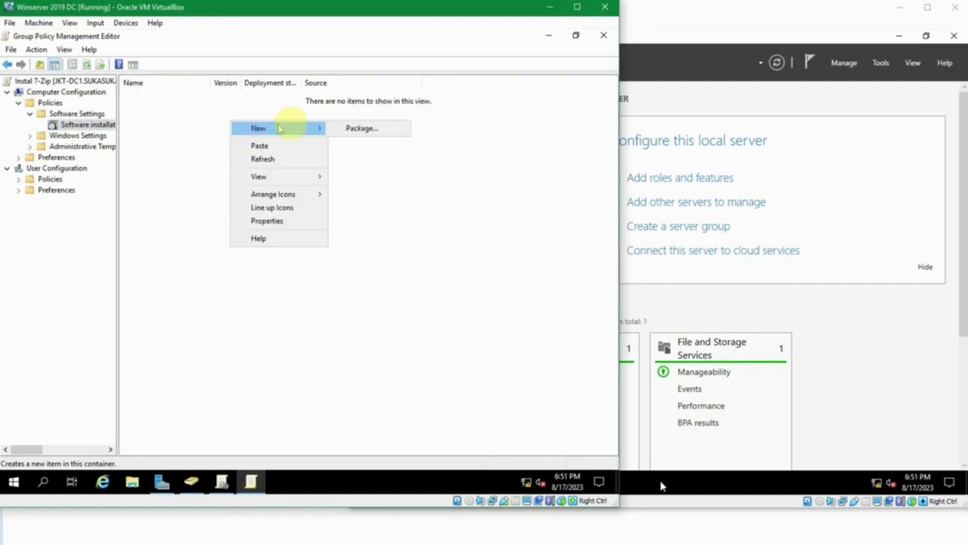
pyautogui.click(353, 128)
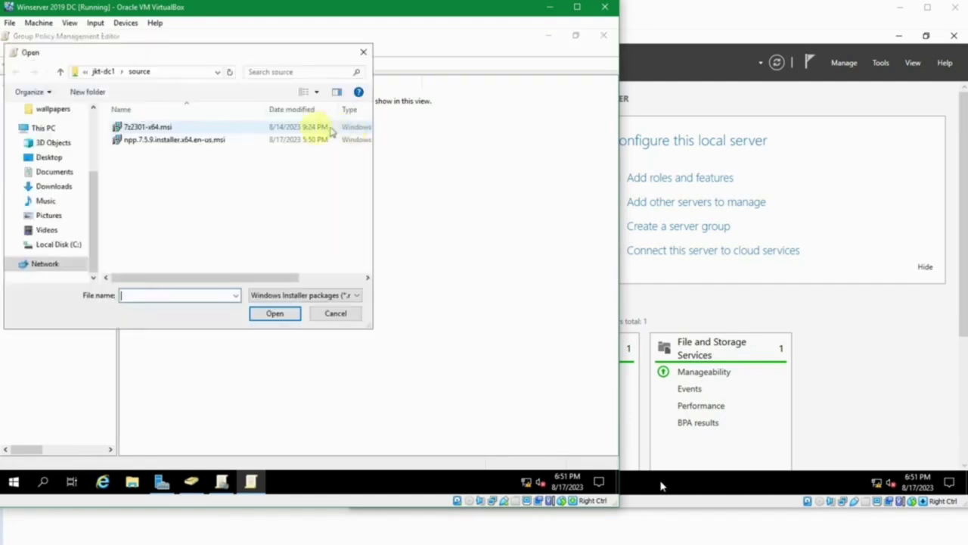
pyautogui.click(76, 248)
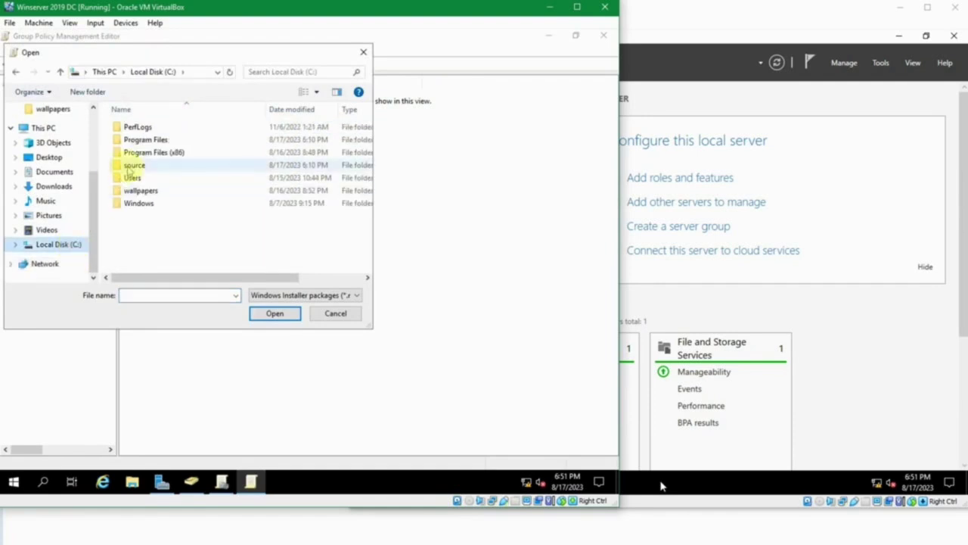
pyautogui.doubleClick(127, 166)
pyautogui.click(138, 129)
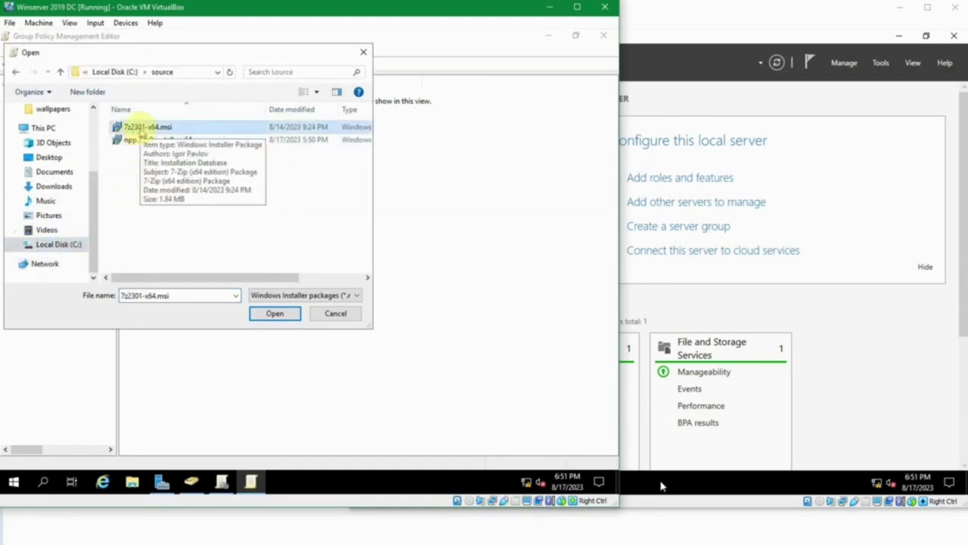
# Replace the path with \\jkt-dc1\source and select 7z2301-x64.msi from the share.
pyautogui.click(186, 72)
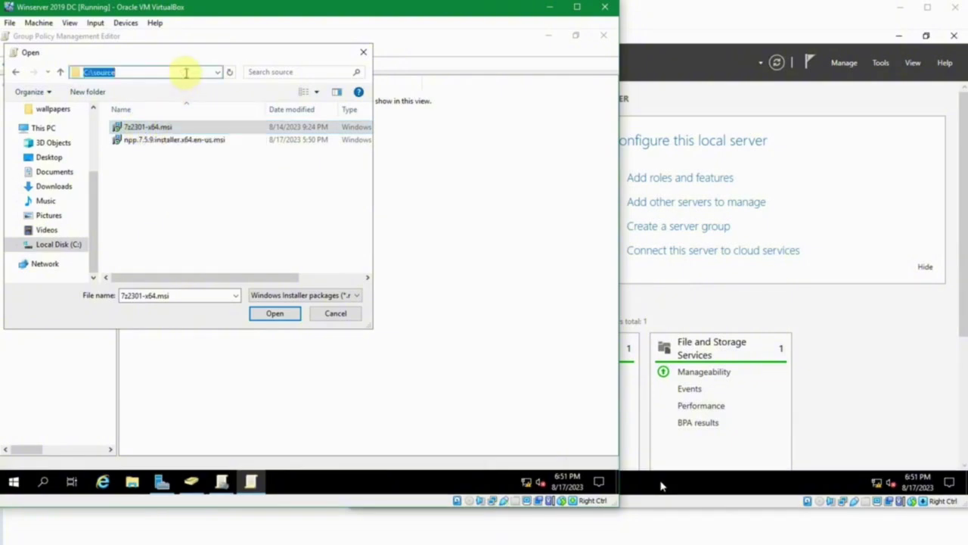
pyautogui.click(168, 73)
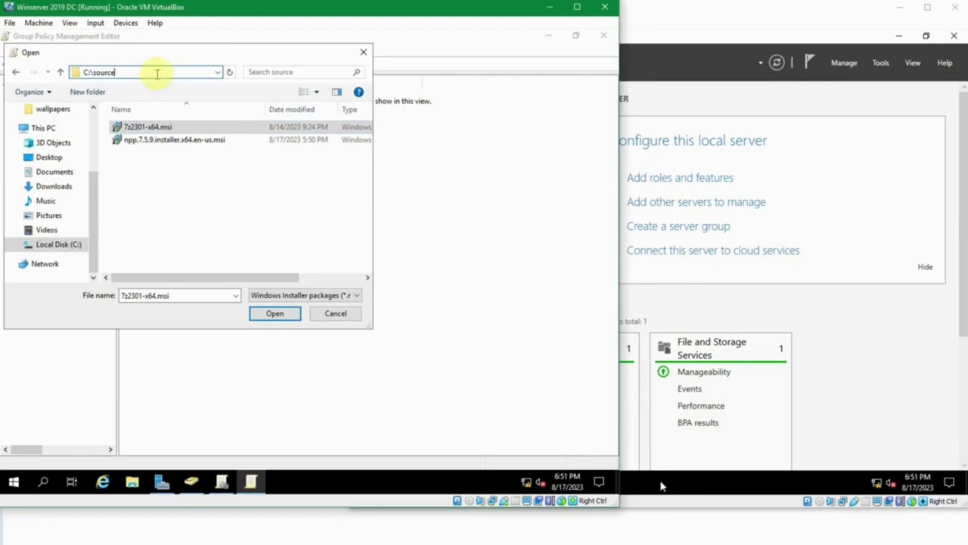
pyautogui.moveTo(157, 73); pyautogui.dragTo(37, 71)
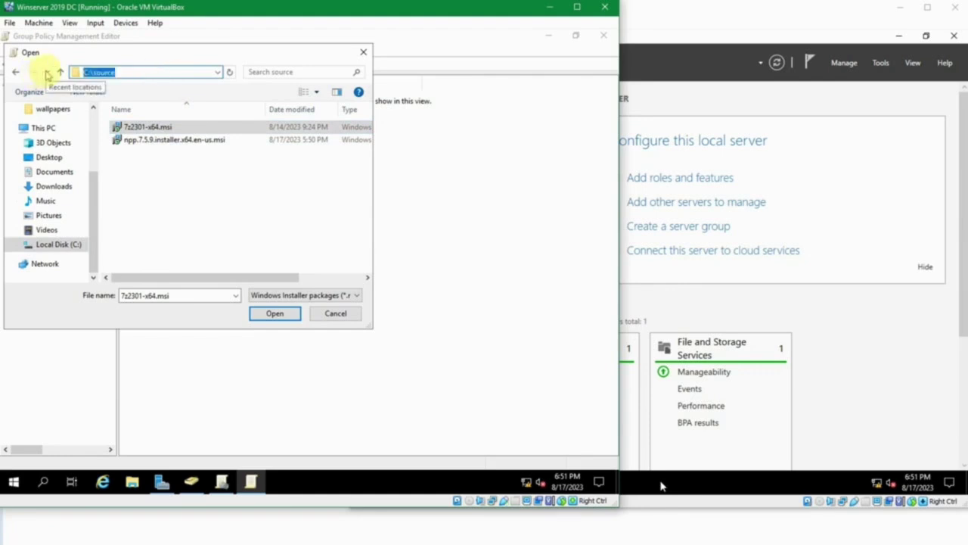
pyautogui.write('\\\\')
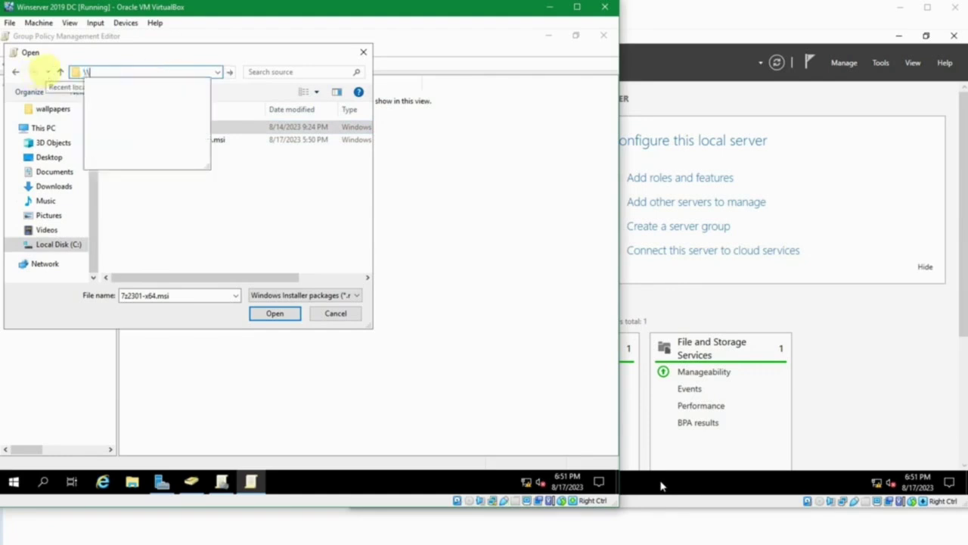
pyautogui.write('jk')
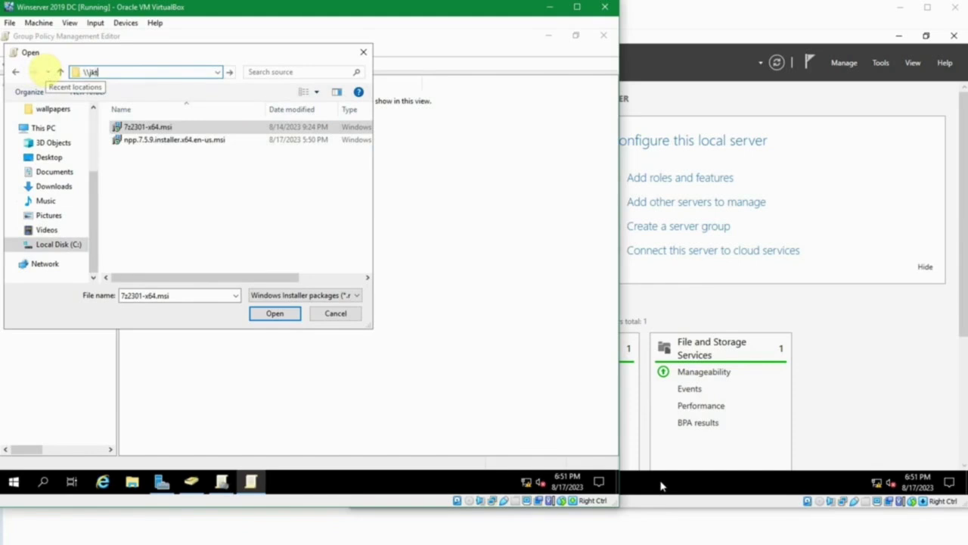
pyautogui.write('t-dc1source')
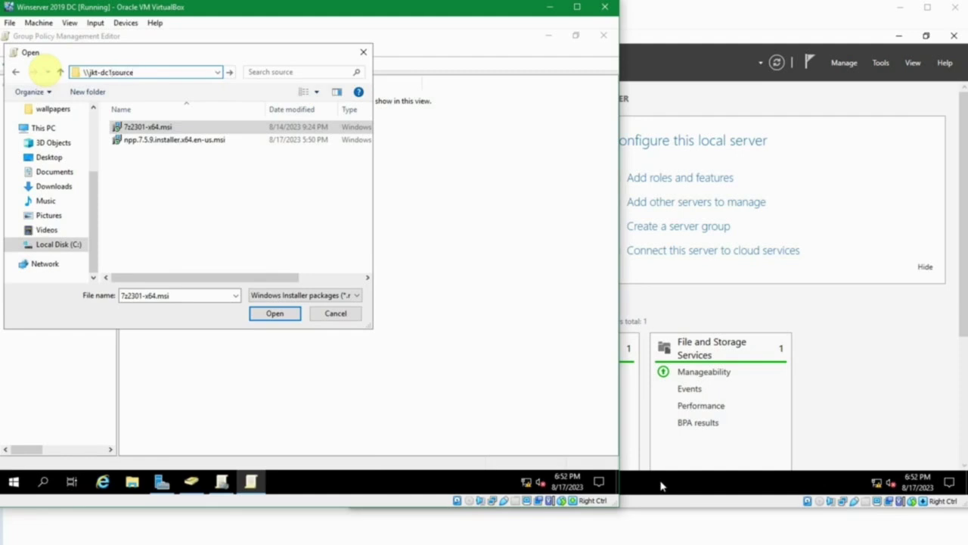
pyautogui.write('\\')
pyautogui.press('Return')
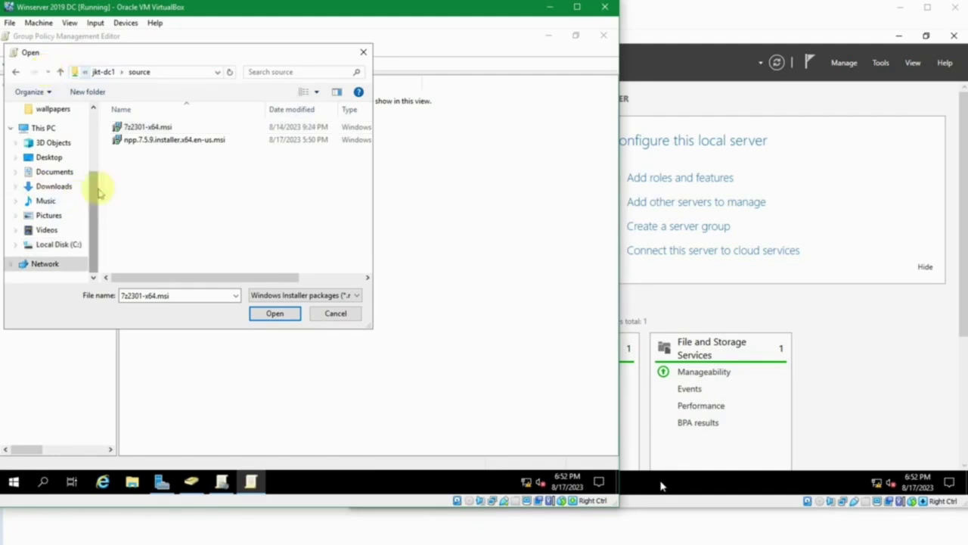
pyautogui.click(155, 126)
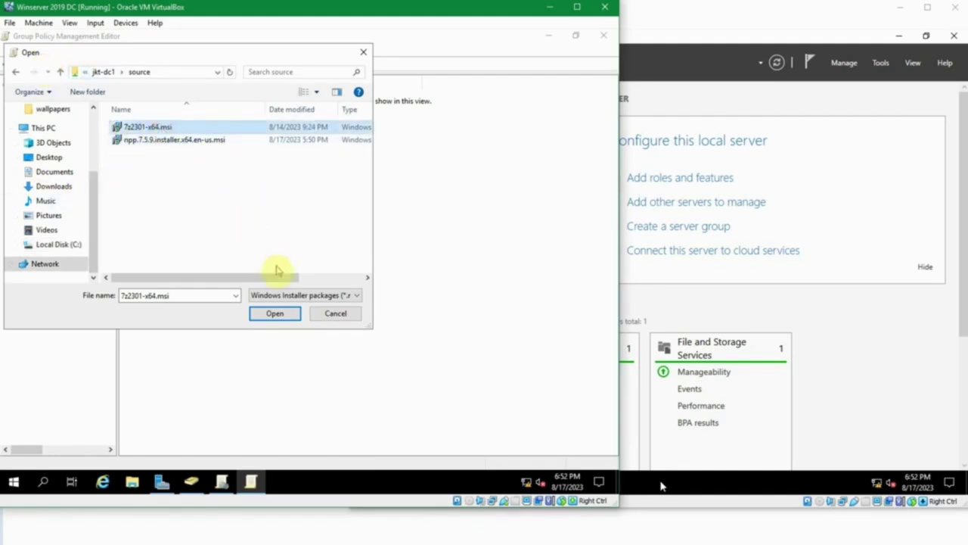
# Add the 7z2301-x64.msi package with Assigned deployment.
pyautogui.click(288, 319)
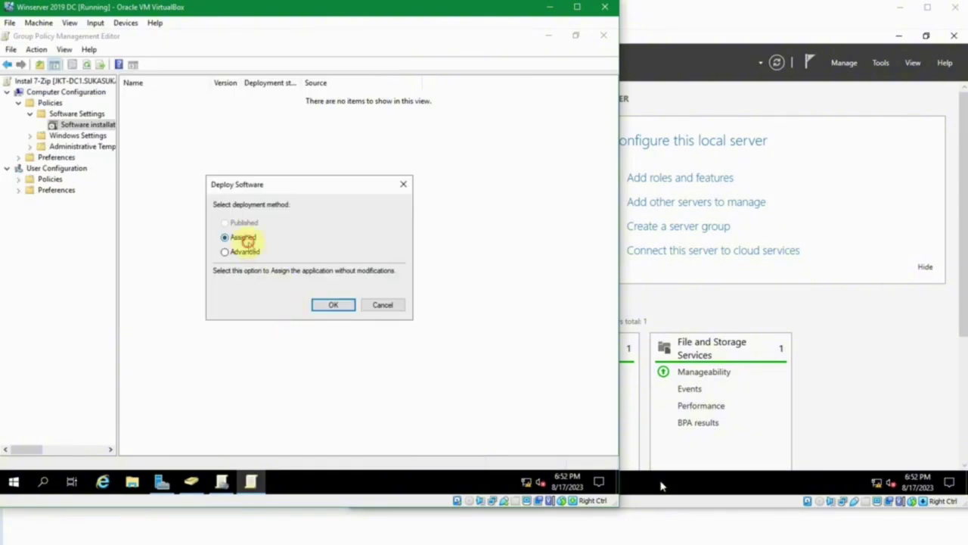
pyautogui.click(331, 305)
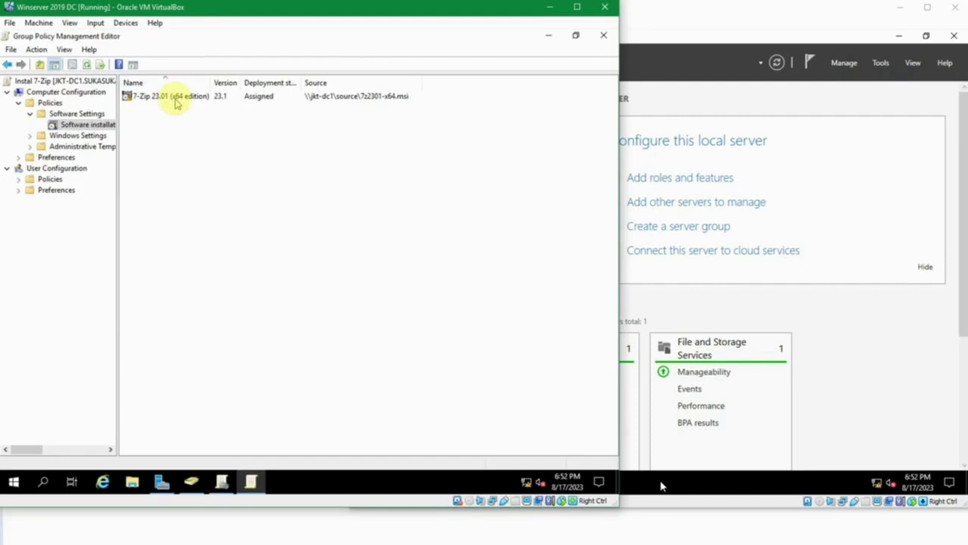
pyautogui.click(175, 103)
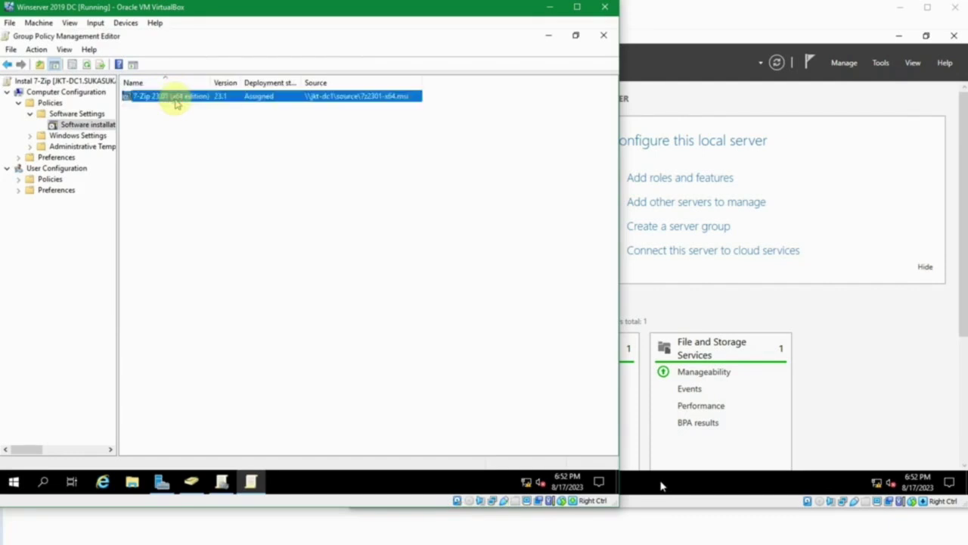
# Set 7-Zip 23.01 to uninstall when out of scope and install at logon.
pyautogui.rightClick(173, 97)
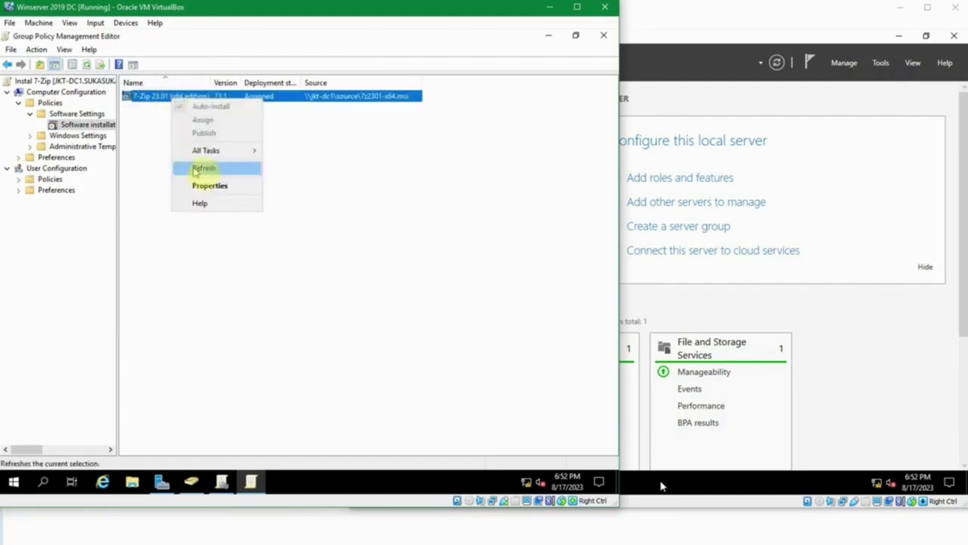
pyautogui.click(216, 185)
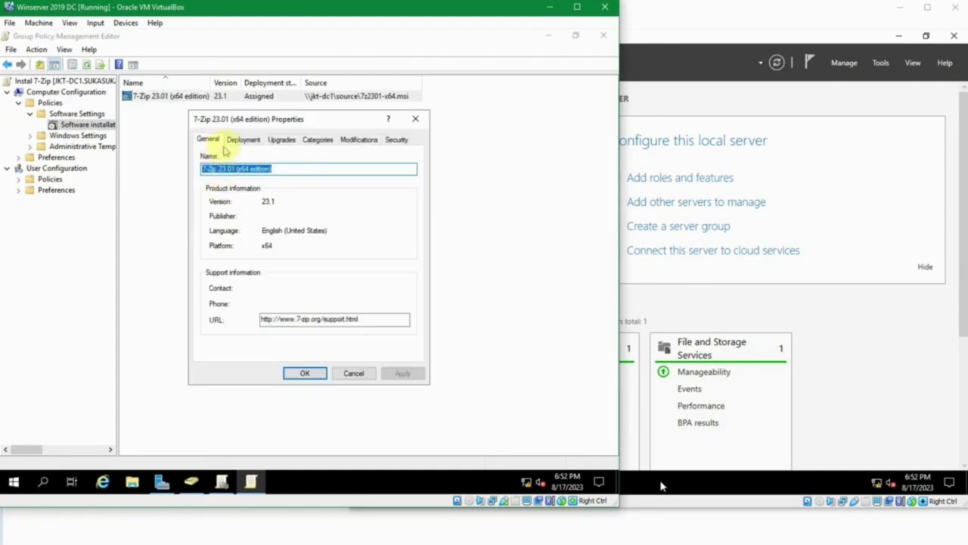
pyautogui.click(233, 141)
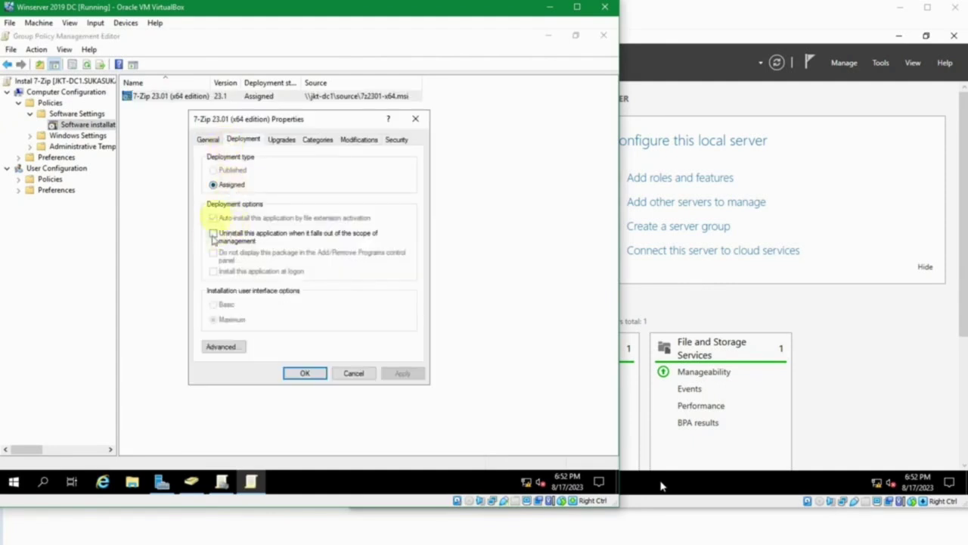
pyautogui.click(214, 185)
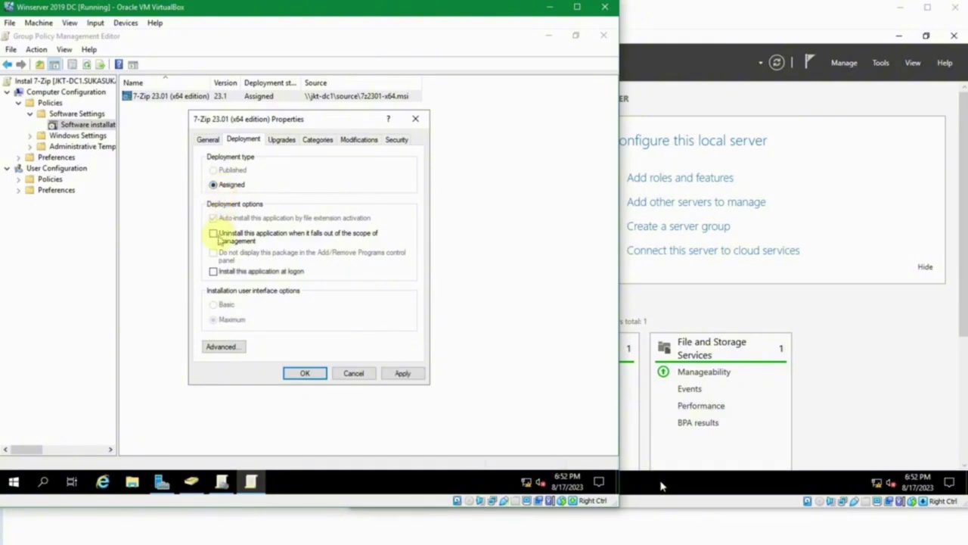
pyautogui.click(214, 234)
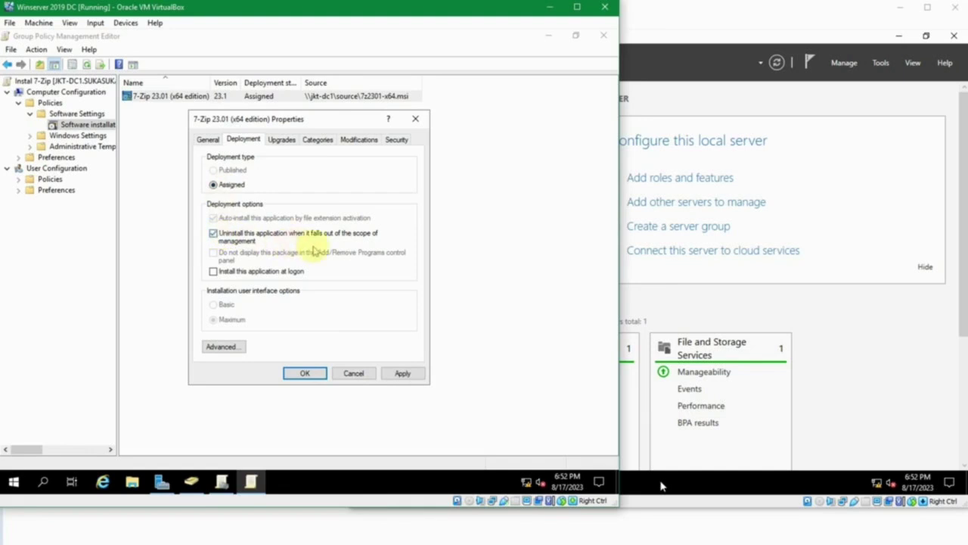
pyautogui.click(231, 273)
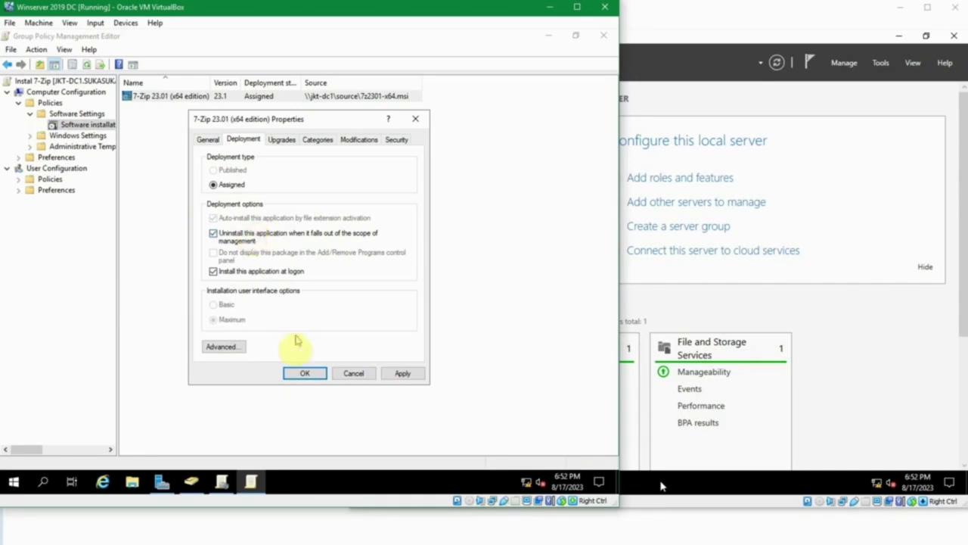
pyautogui.click(305, 374)
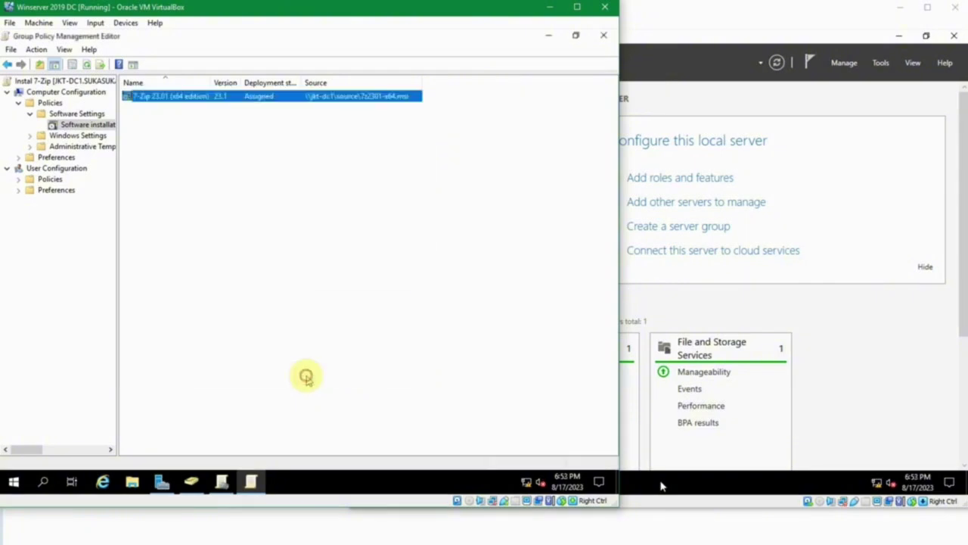
# Finish with the 7-Zip package and return to Group Policy Management.
pyautogui.click(308, 350)
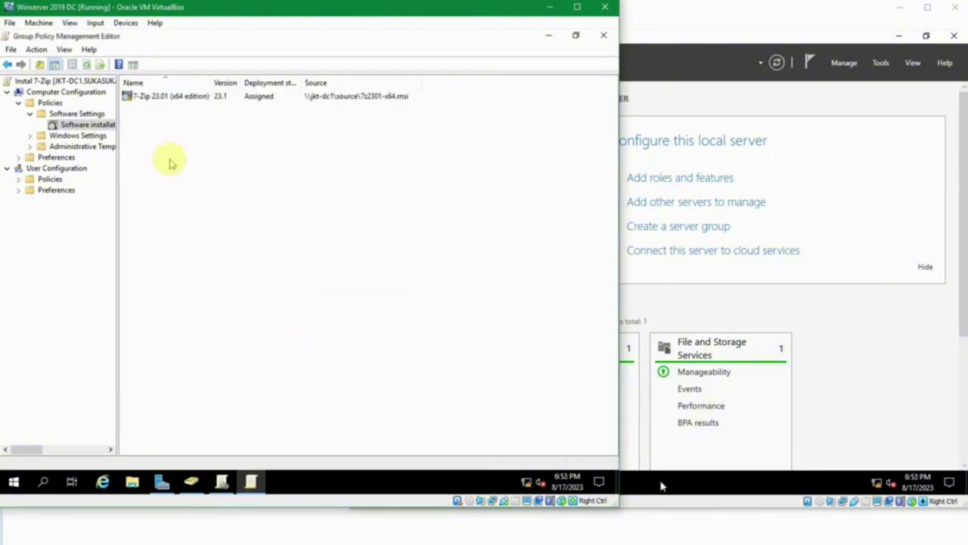
pyautogui.click(144, 97)
pyautogui.click(218, 129)
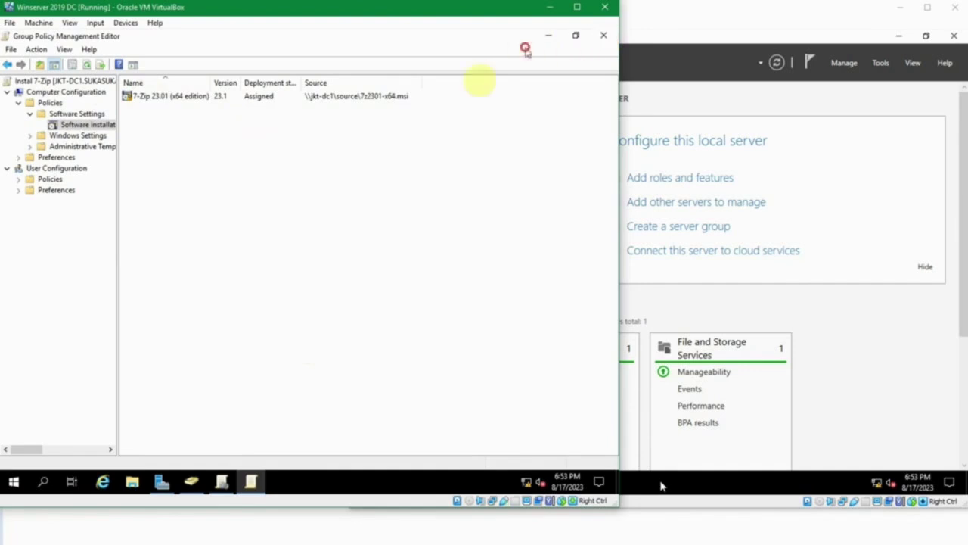
pyautogui.click(221, 481)
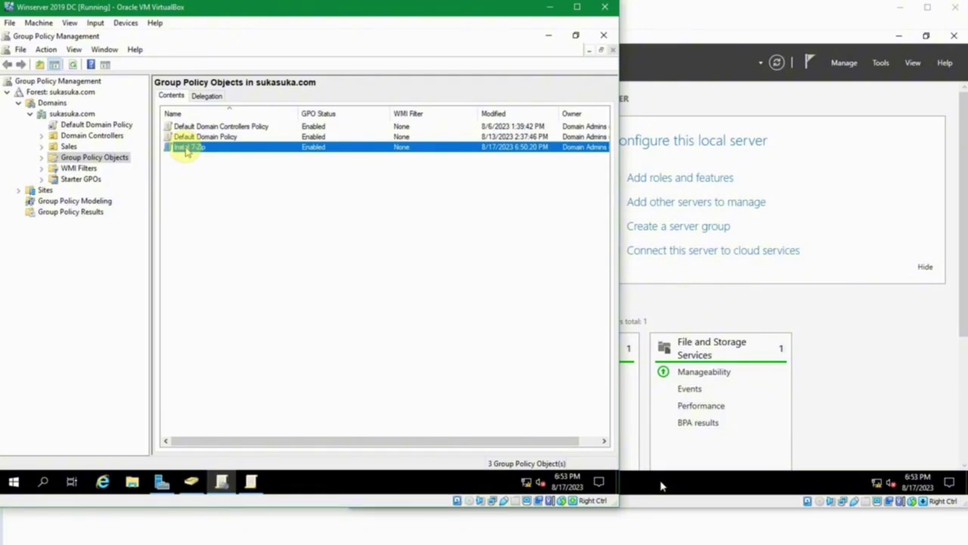
# Select the Instal 7-Zip GPO under Group Policy Objects, then right-click the sukasuka.com domain.
pyautogui.click(208, 158)
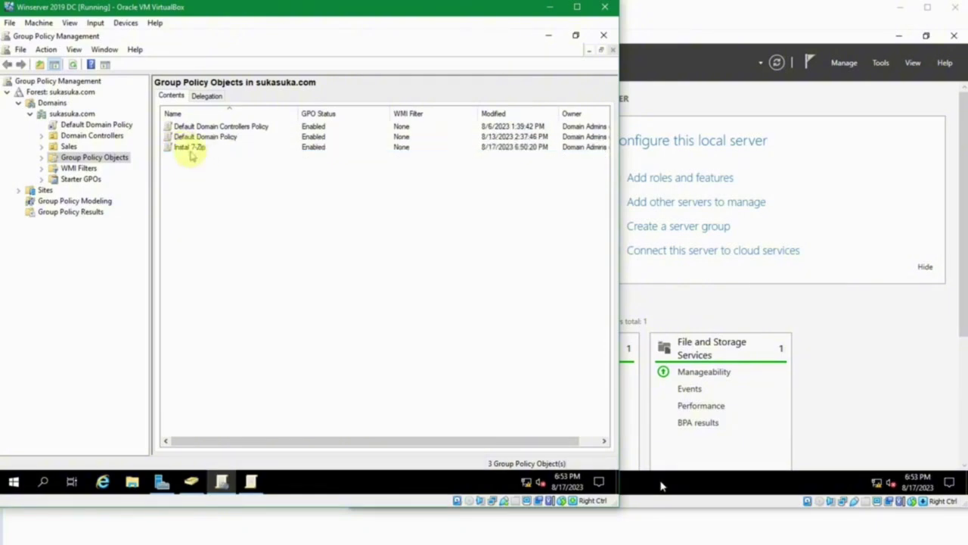
pyautogui.click(190, 150)
pyautogui.click(182, 170)
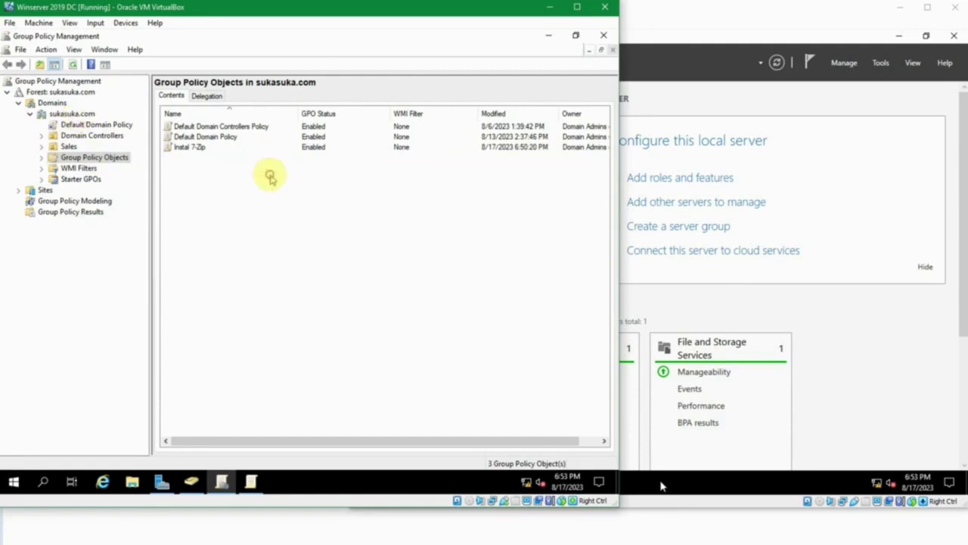
pyautogui.click(184, 147)
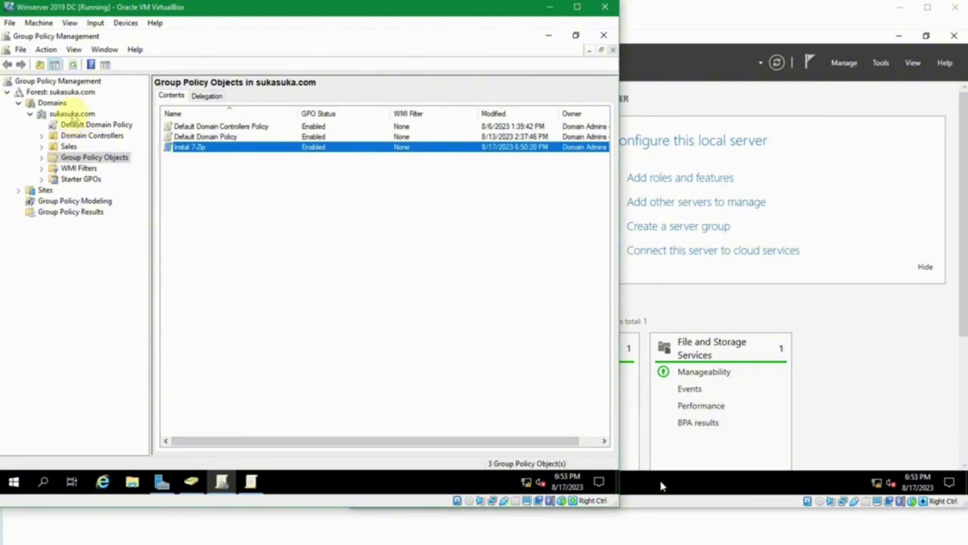
pyautogui.rightClick(72, 114)
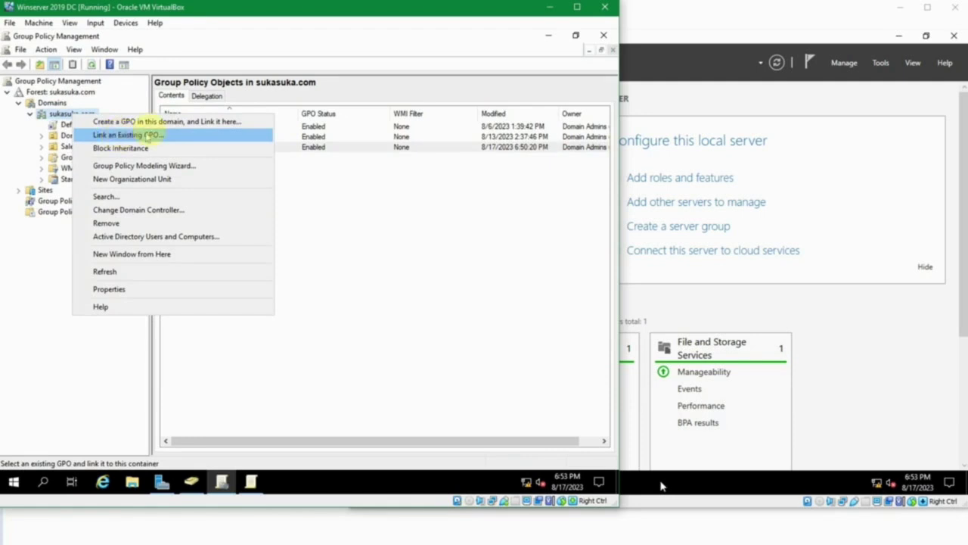
# Link the existing Instal 7-Zip GPO to the sukasuka.com domain and select it in the list.
pyautogui.click(181, 142)
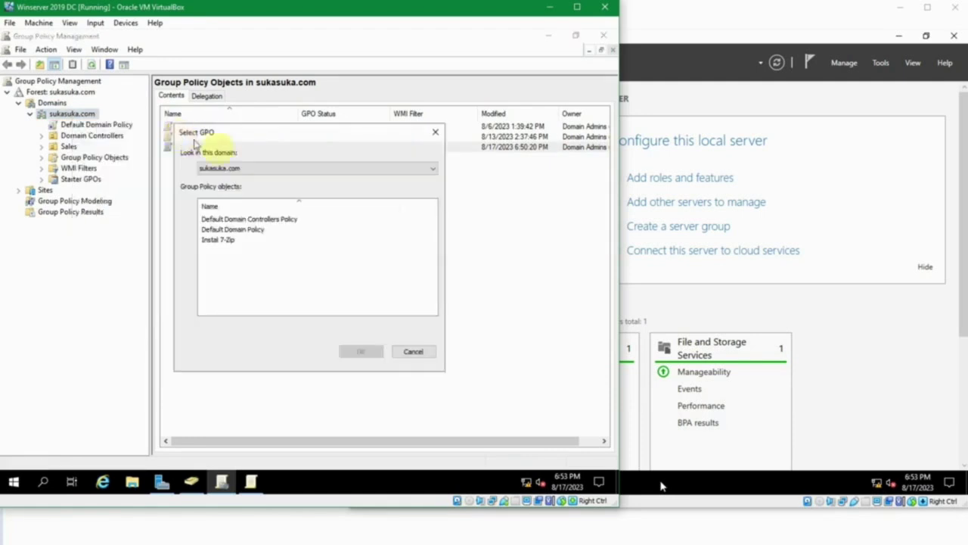
pyautogui.click(227, 240)
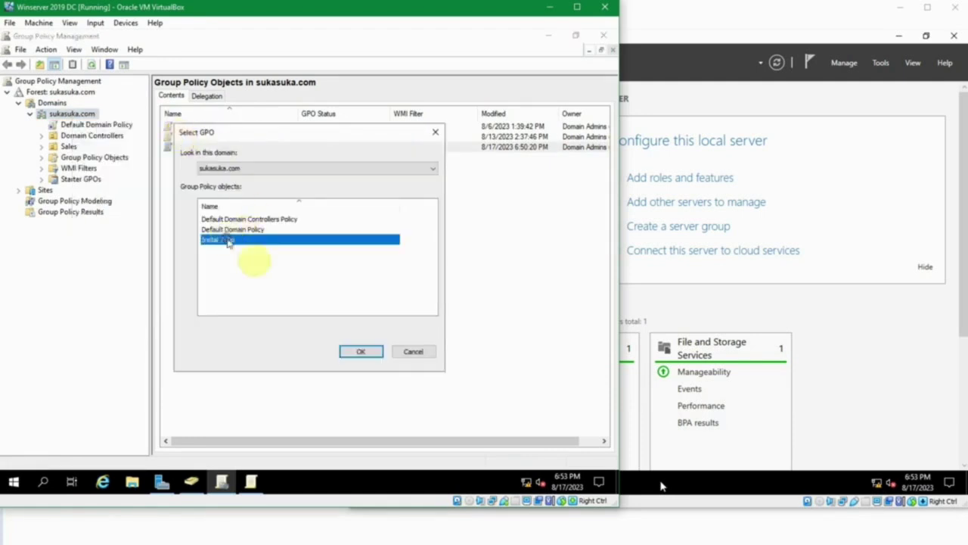
pyautogui.click(362, 351)
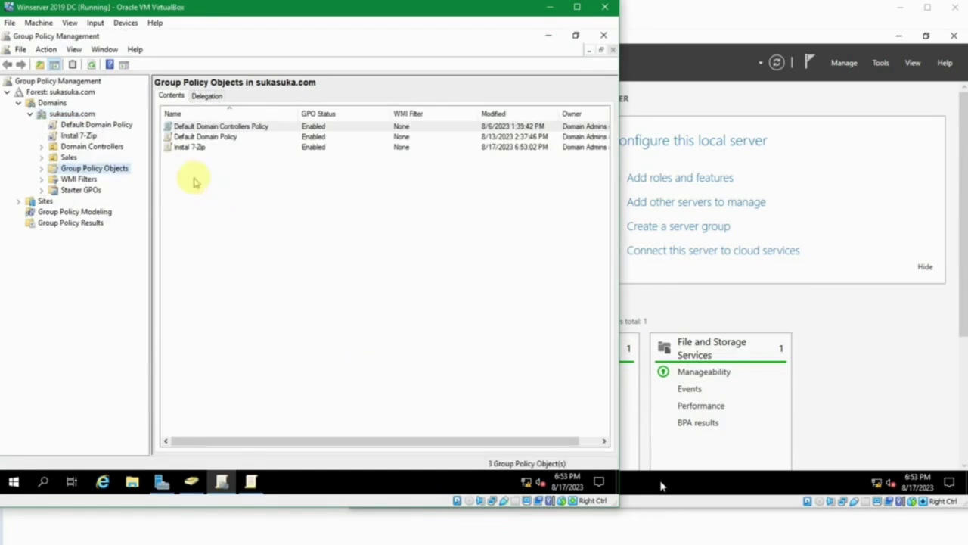
pyautogui.click(195, 148)
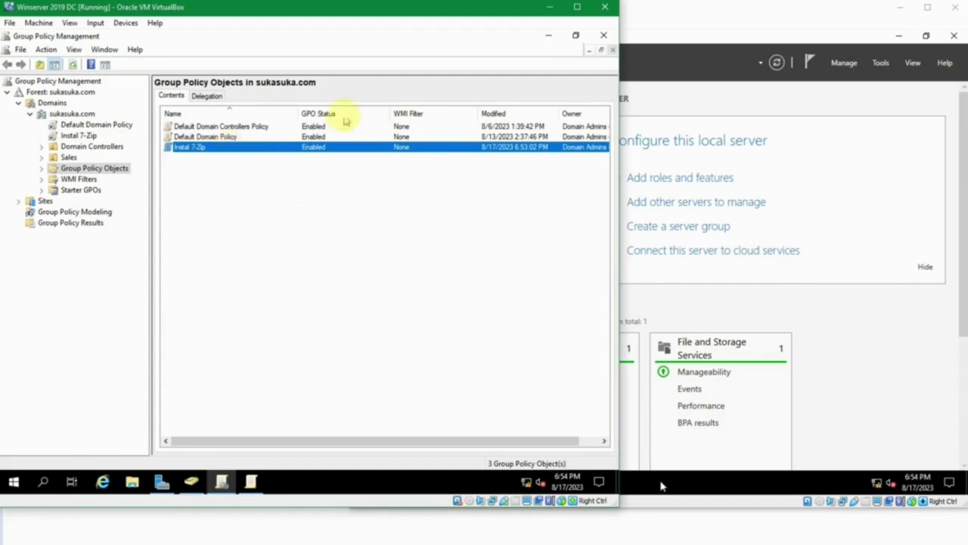
pyautogui.click(439, 543)
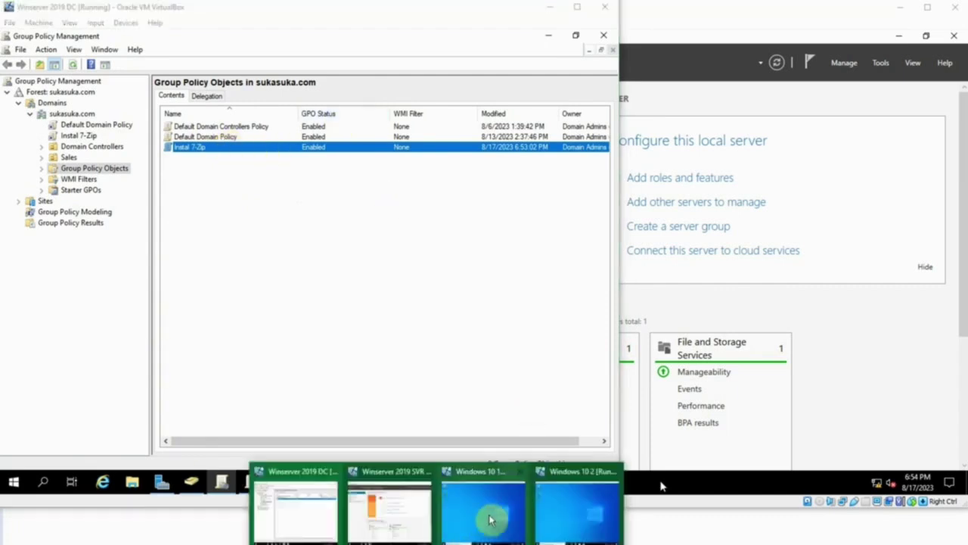
# Sign in to the Windows 10 1 client with the user's password.
pyautogui.click(492, 514)
pyautogui.click(459, 353)
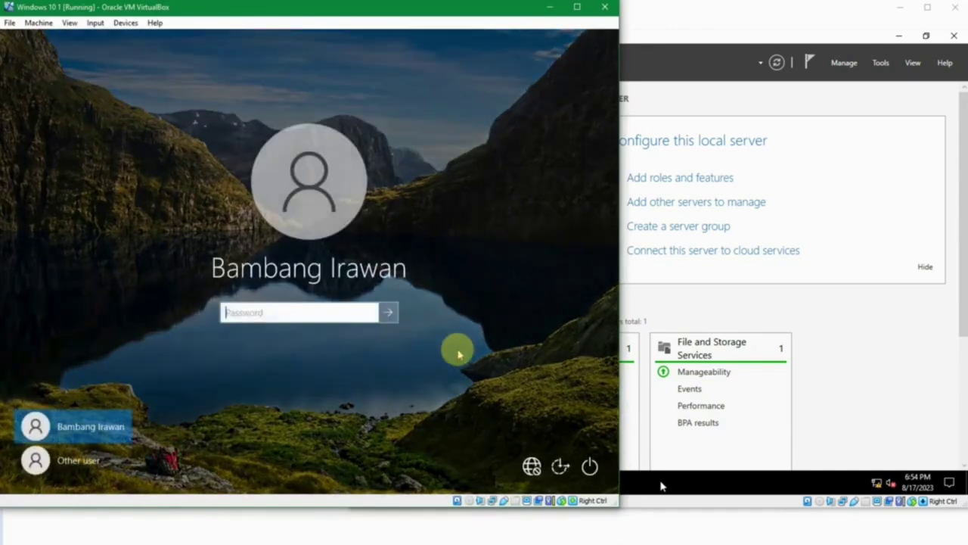
pyautogui.write('************')
pyautogui.press('Return')
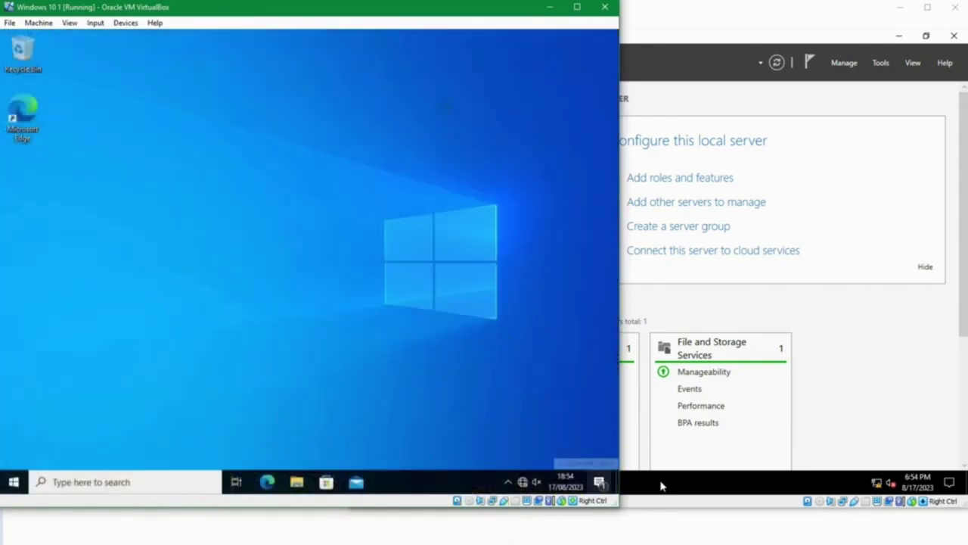
# Sign in to the Windows 10 2 client with its user's password, then bring client 1 forward.
pyautogui.click(518, 538)
pyautogui.click(573, 508)
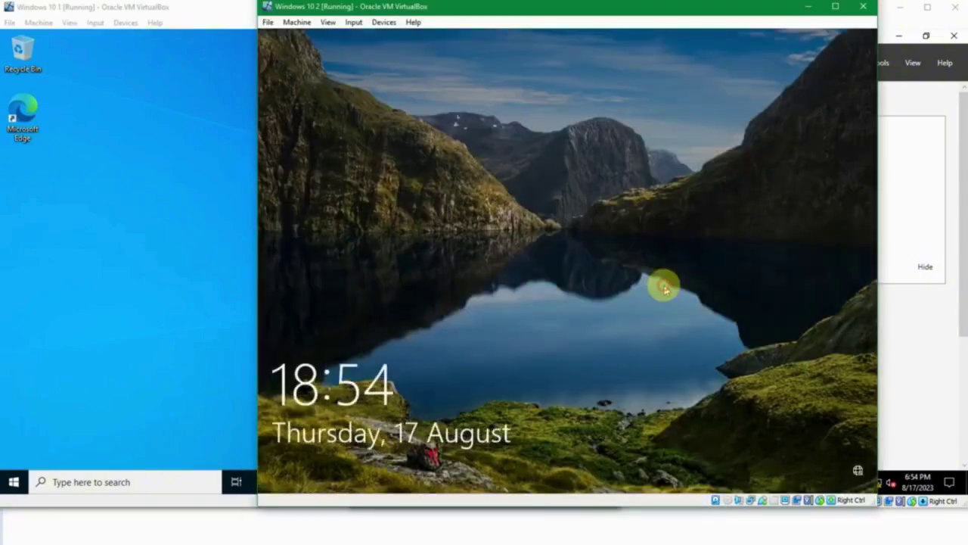
pyautogui.click(663, 286)
pyautogui.write('*****')
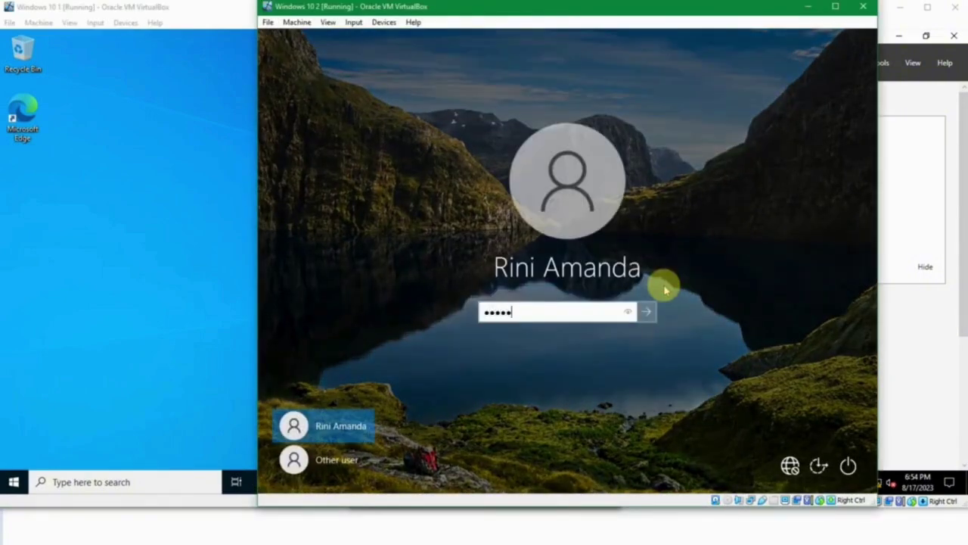
pyautogui.write('******')
pyautogui.press('Return')
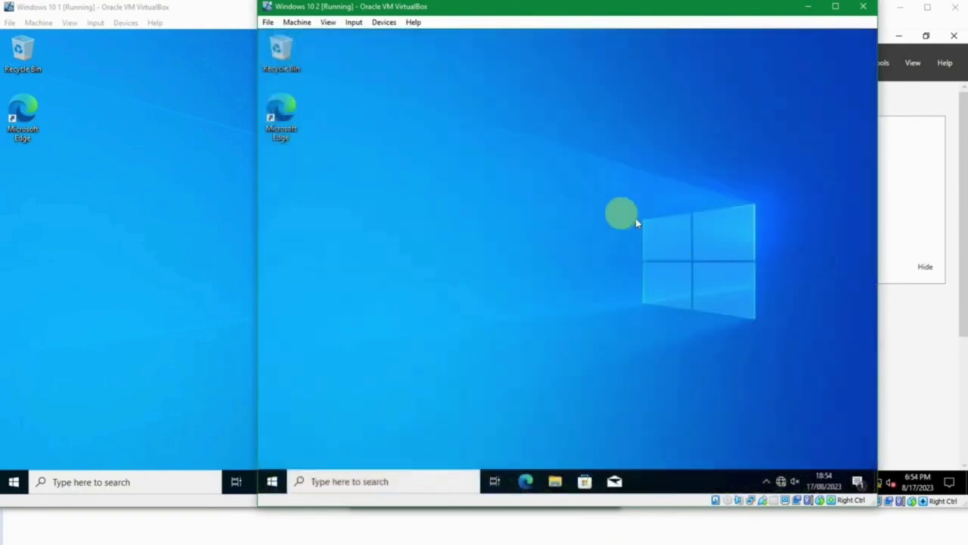
pyautogui.click(182, 195)
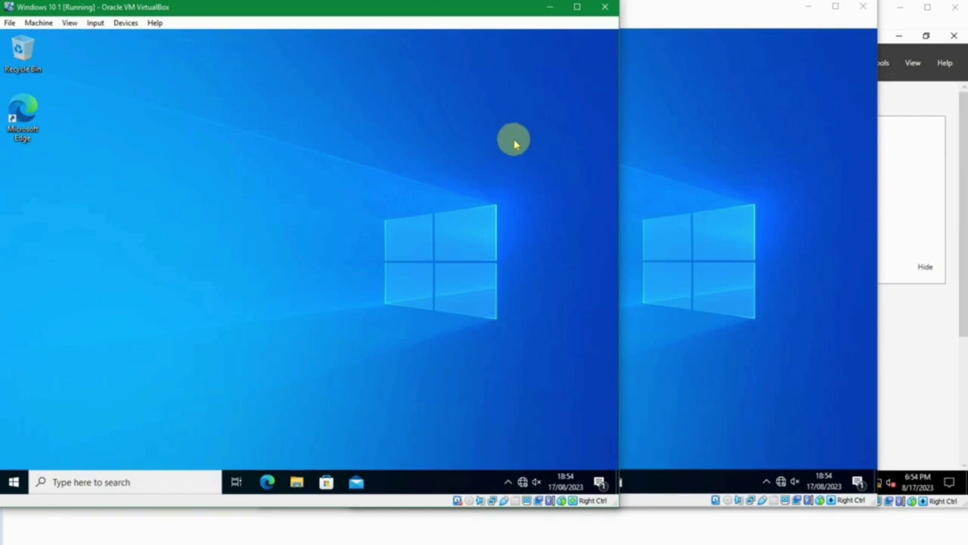
# Run gpupdate /force in a Command Prompt on Windows 10 1.
pyautogui.click(14, 481)
pyautogui.write('cmd')
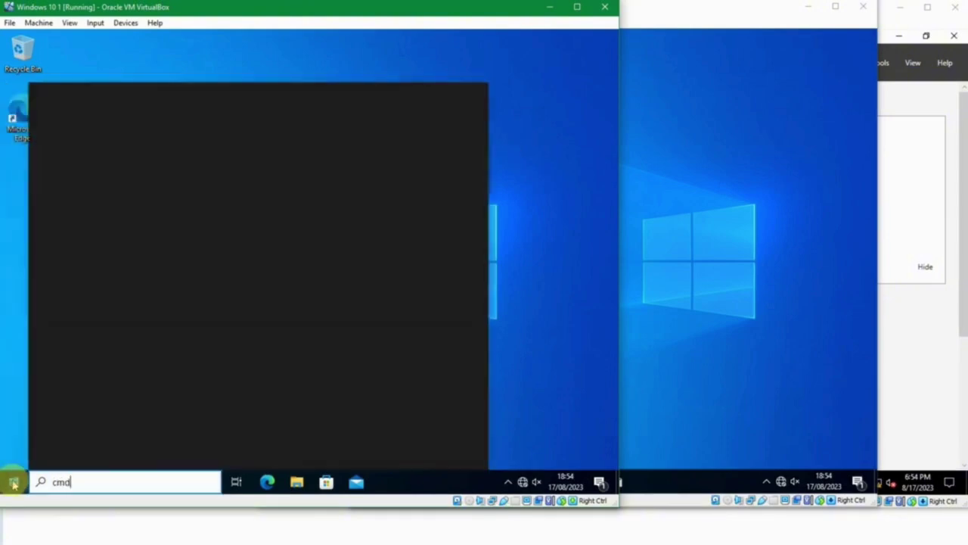
pyautogui.press('Return')
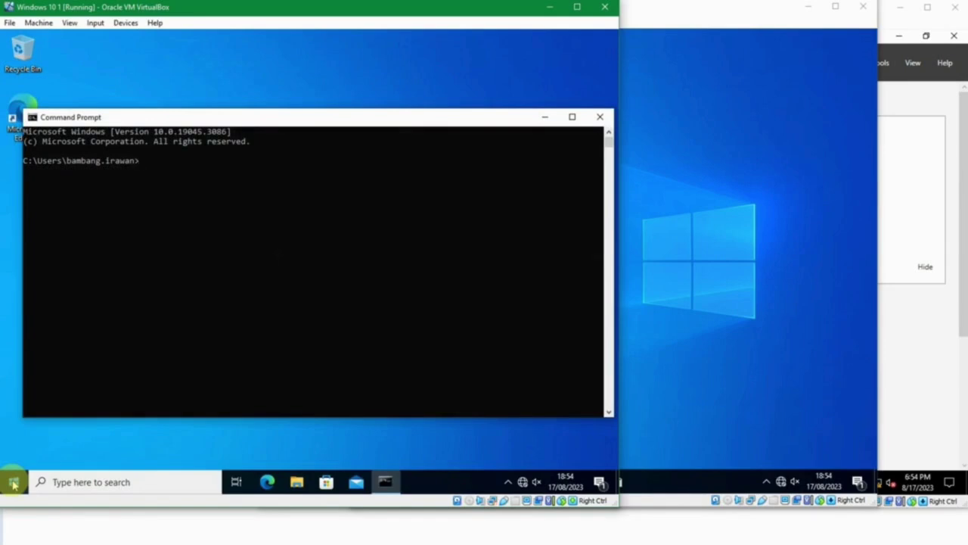
pyautogui.write('gpupdate /force')
pyautogui.press('Return')
# Run gpupdate /force on Windows 10 2 from a Win+R Command Prompt.
pyautogui.click(707, 324)
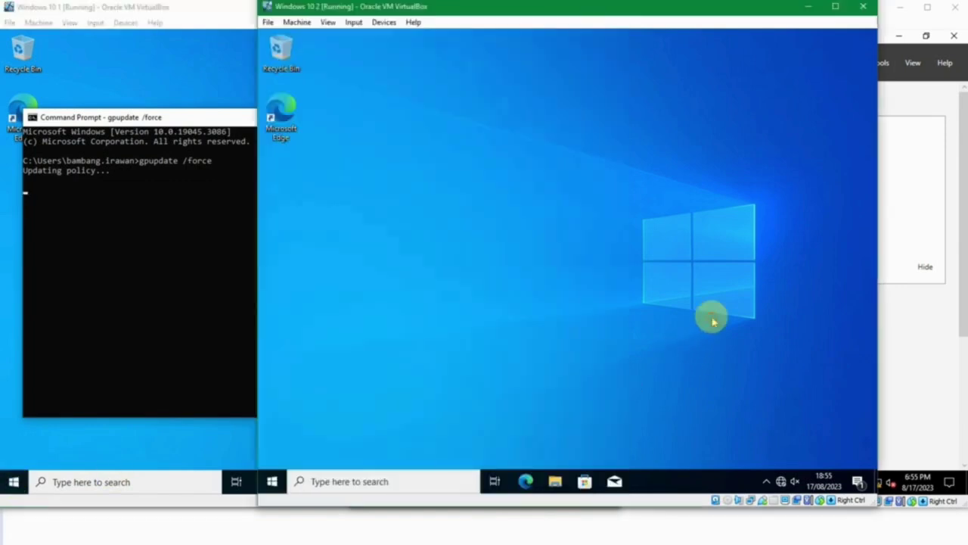
pyautogui.press('super+r')
pyautogui.press('Return')
pyautogui.write('g')
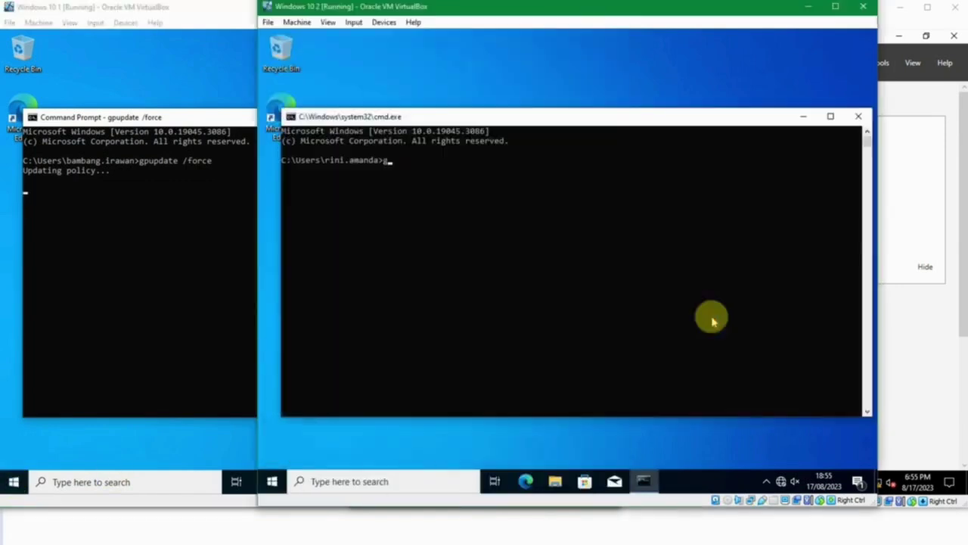
pyautogui.write('pupdate /force')
pyautogui.press('Return')
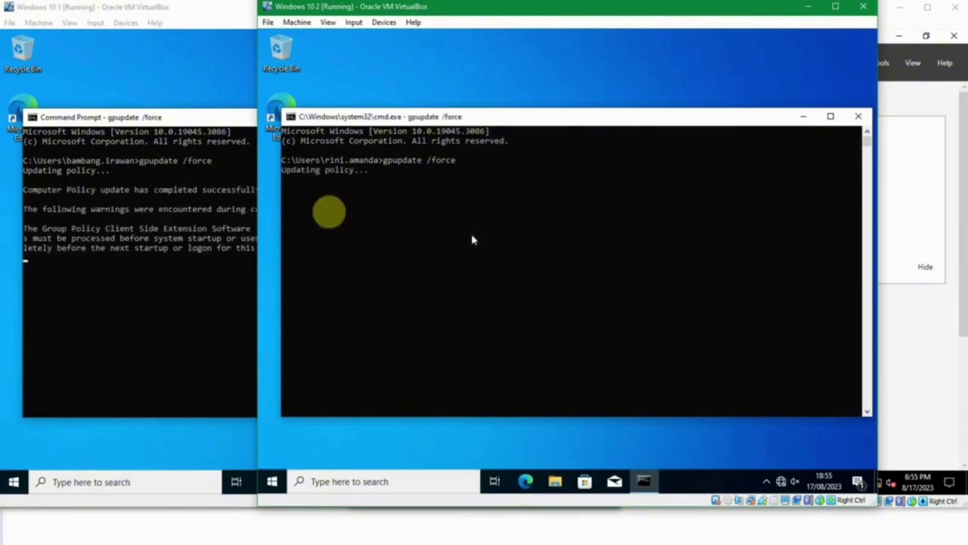
pyautogui.click(202, 118)
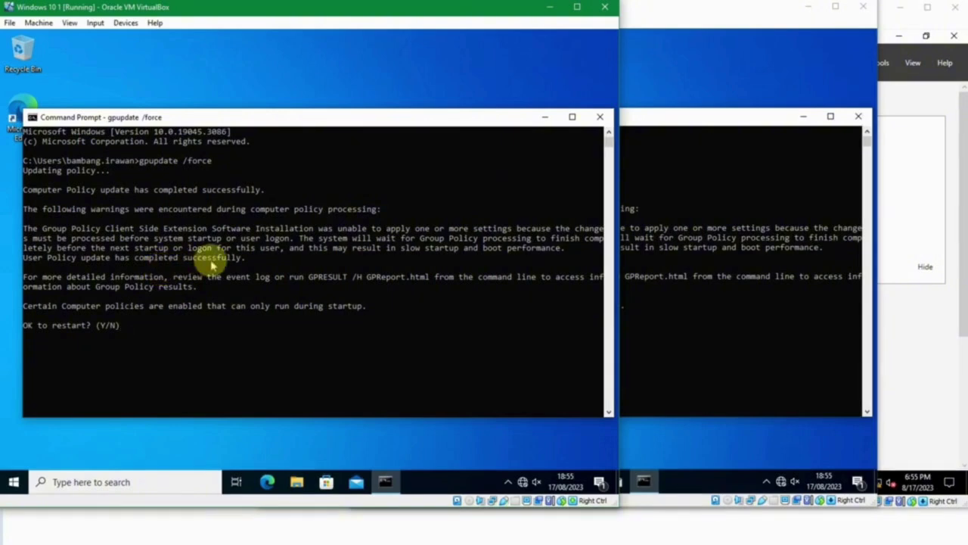
# Answer y to restart Windows 10 1 and close the sign-out notice.
pyautogui.write('y')
pyautogui.press('Return')
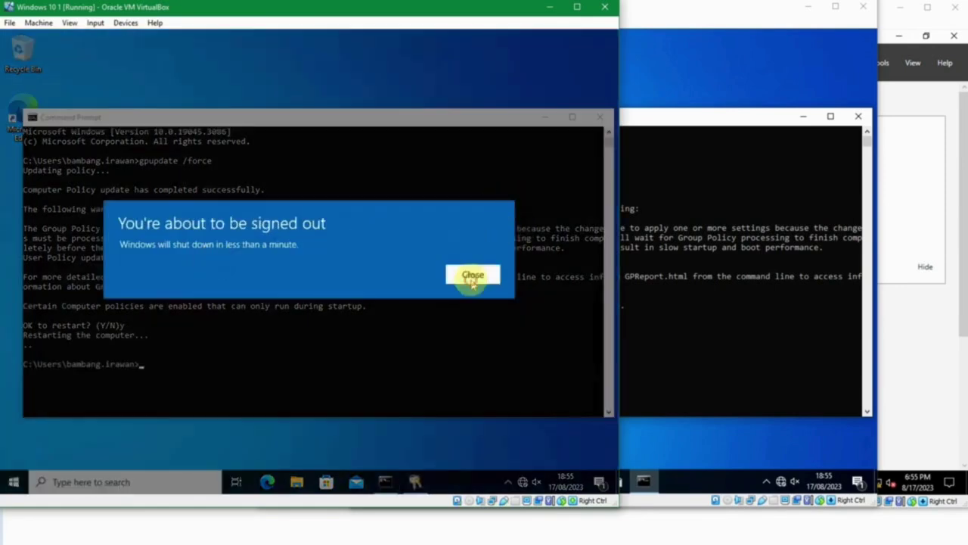
pyautogui.click(472, 277)
# Answer y to restart Windows 10 2 and close its sign-out notice.
pyautogui.click(667, 118)
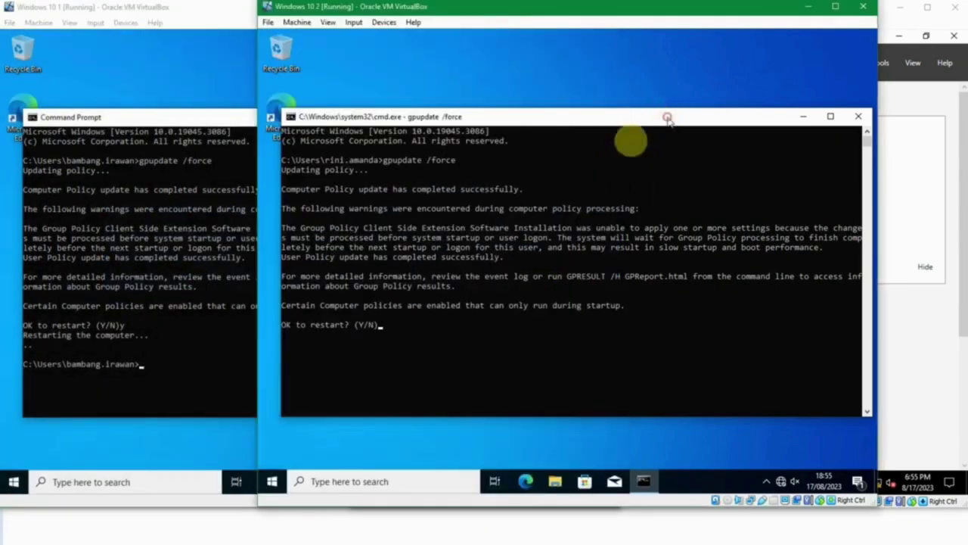
pyautogui.write('y')
pyautogui.press('Return')
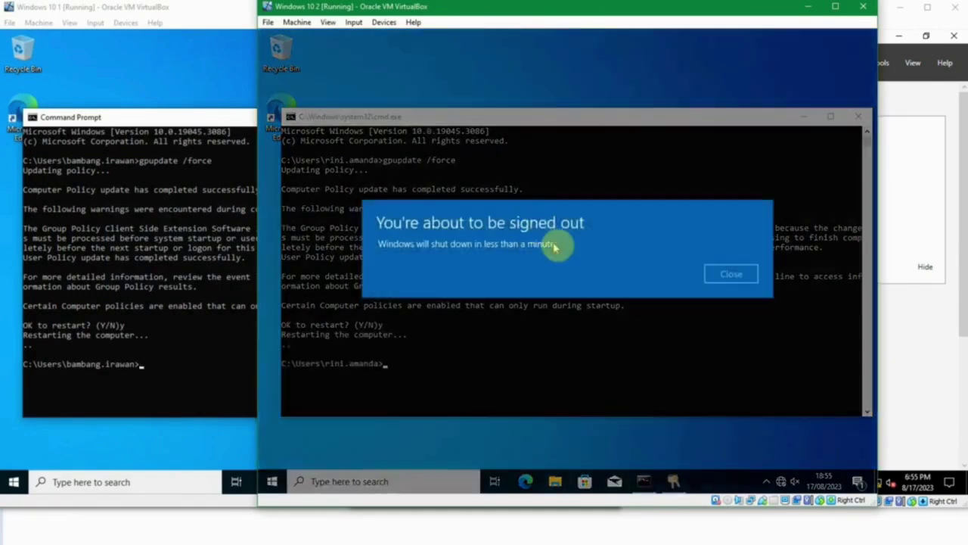
pyautogui.click(733, 274)
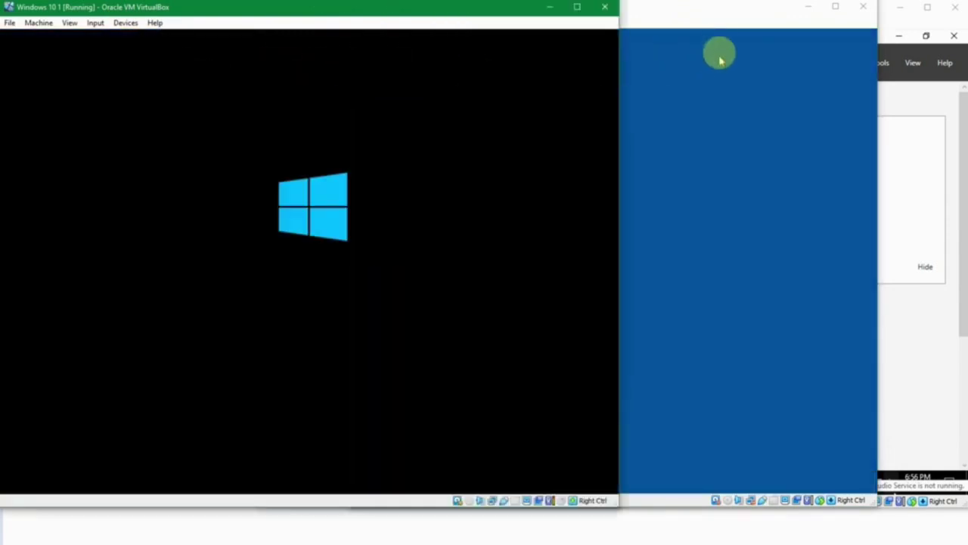
pyautogui.click(711, 15)
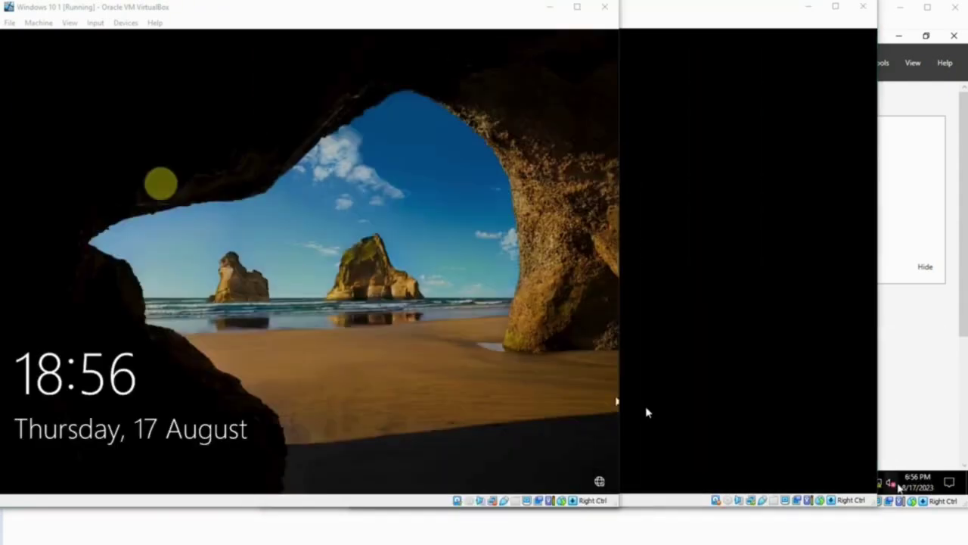
pyautogui.click(189, 178)
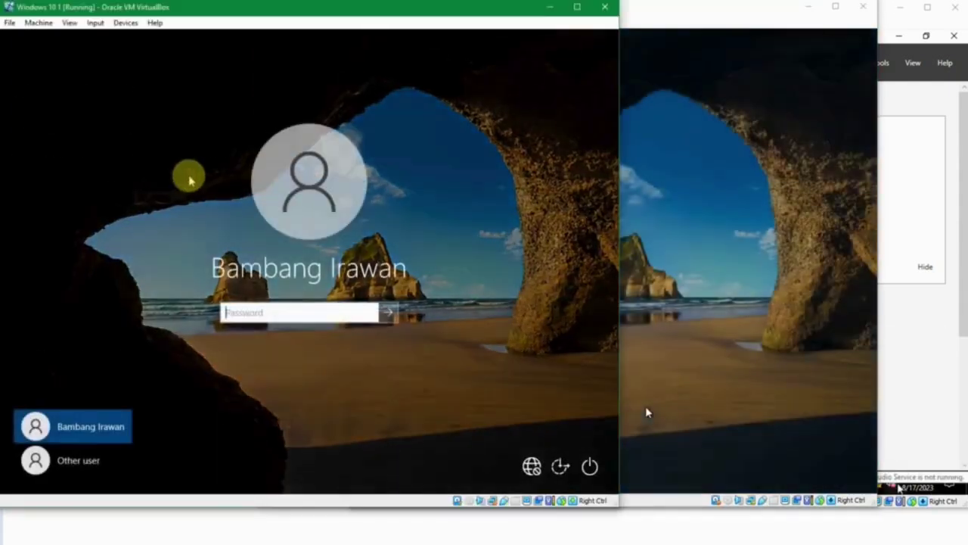
# Sign back in to both Windows 10 clients with their users' passwords.
pyautogui.write('********')
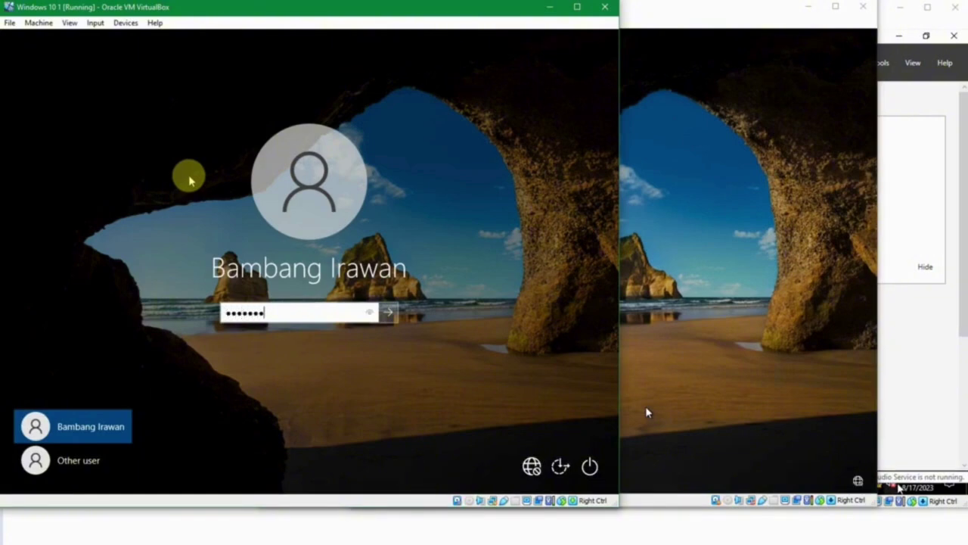
pyautogui.press('Return')
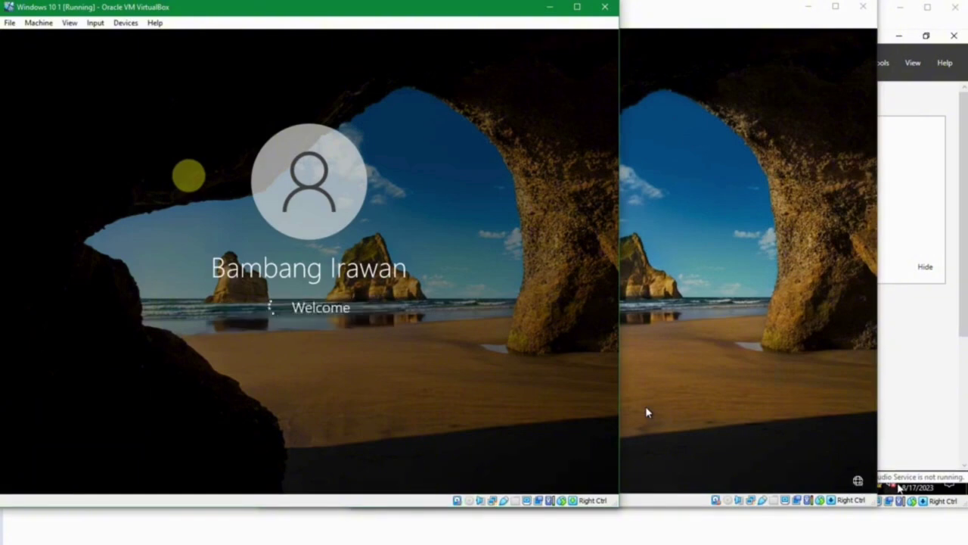
pyautogui.click(622, 135)
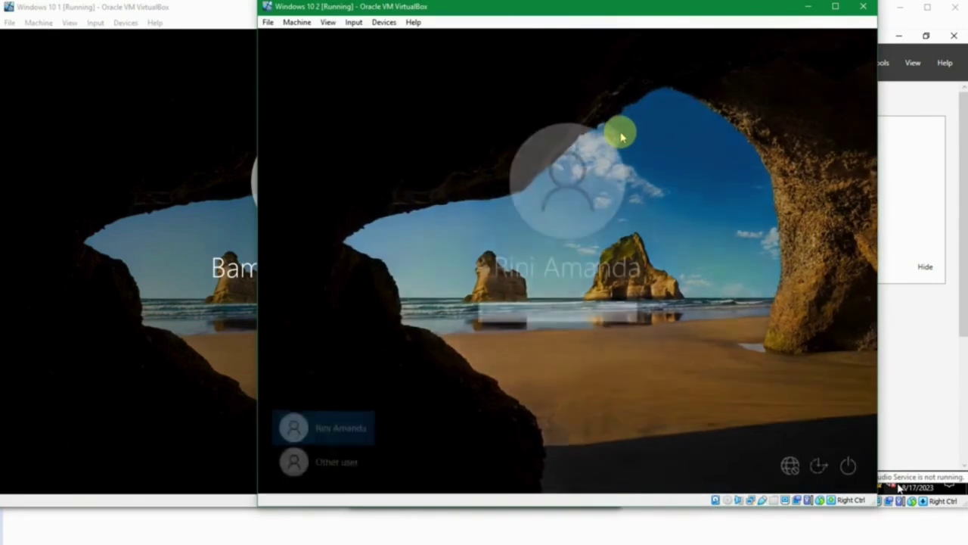
pyautogui.write('*')
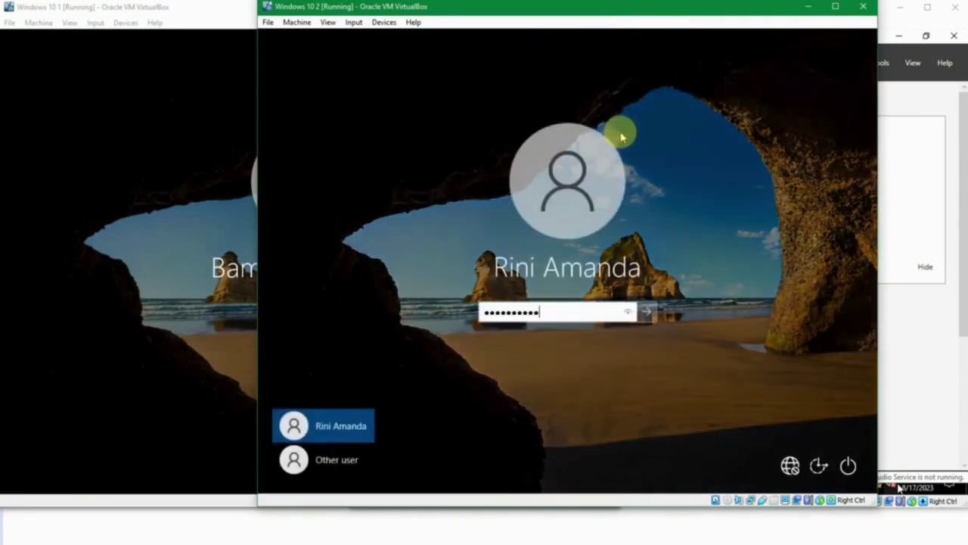
pyautogui.press('Return')
# Open Windows 10 1's Start menu, which now lists 7-Zip as recently added.
pyautogui.click(97, 209)
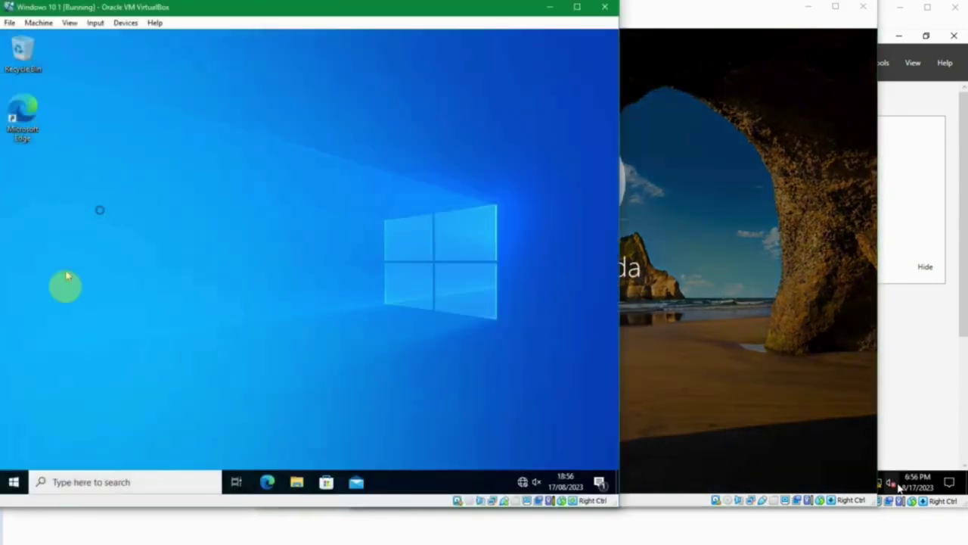
pyautogui.click(25, 482)
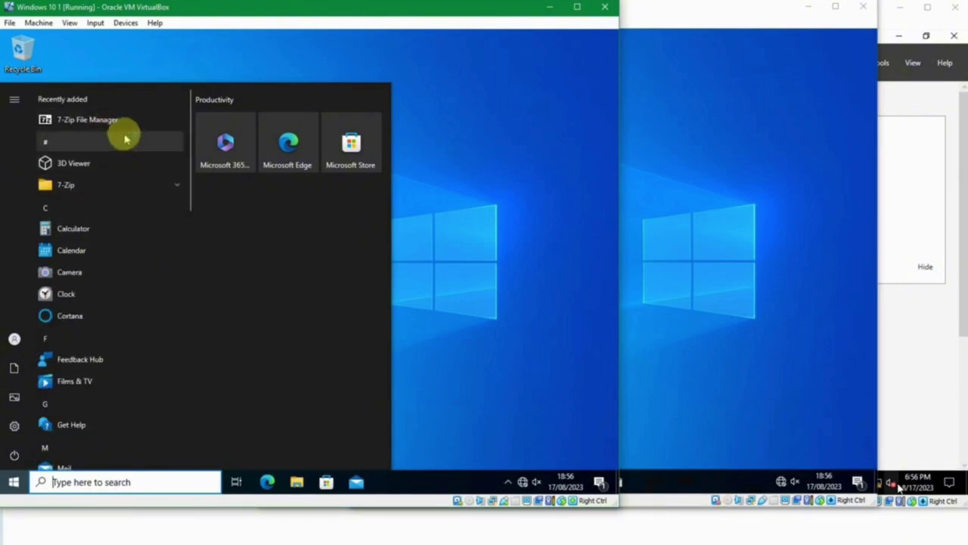
pyautogui.click(855, 281)
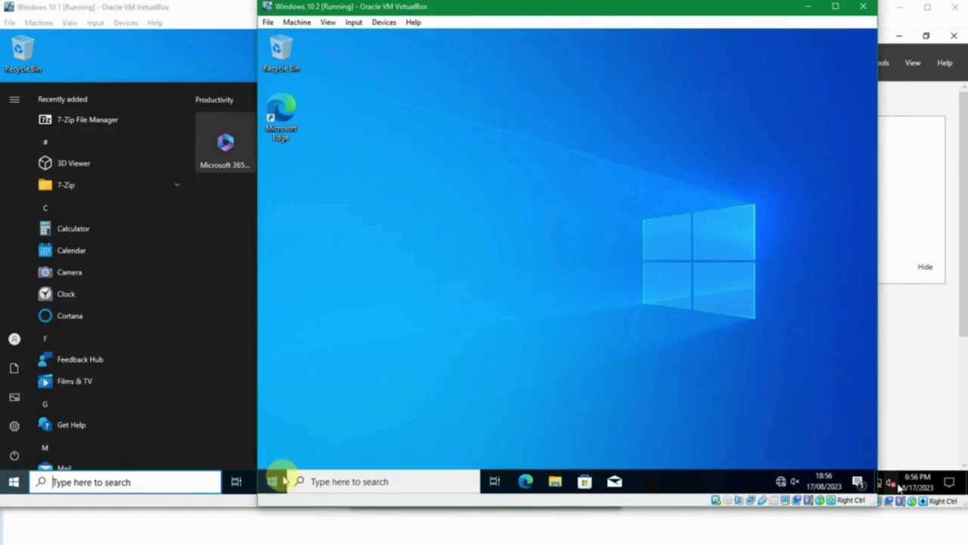
# Confirm 7-Zip appears in Windows 10 2's Start menu, then bring Windows 10 1 forward.
pyautogui.click(272, 481)
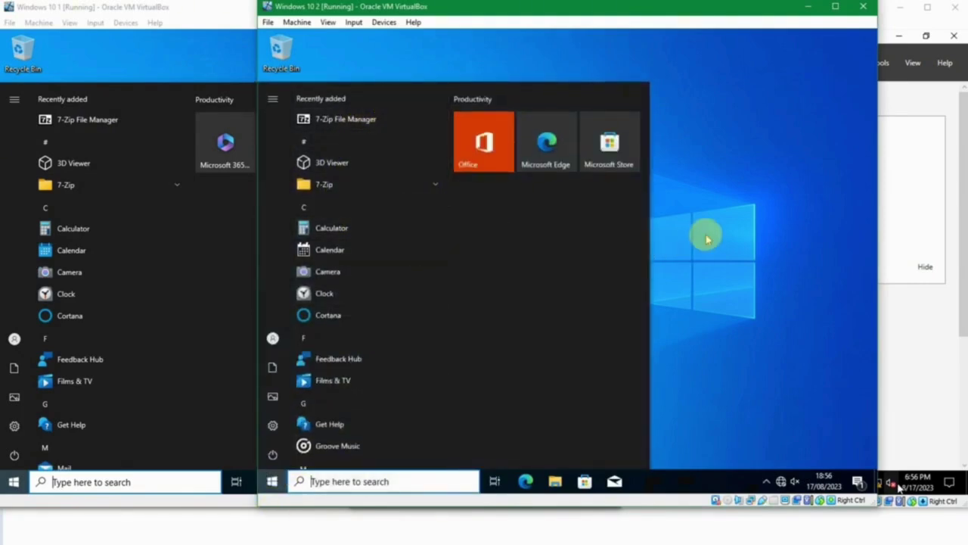
pyautogui.moveTo(545, 144); pyautogui.dragTo(274, 133)
pyautogui.click(142, 54)
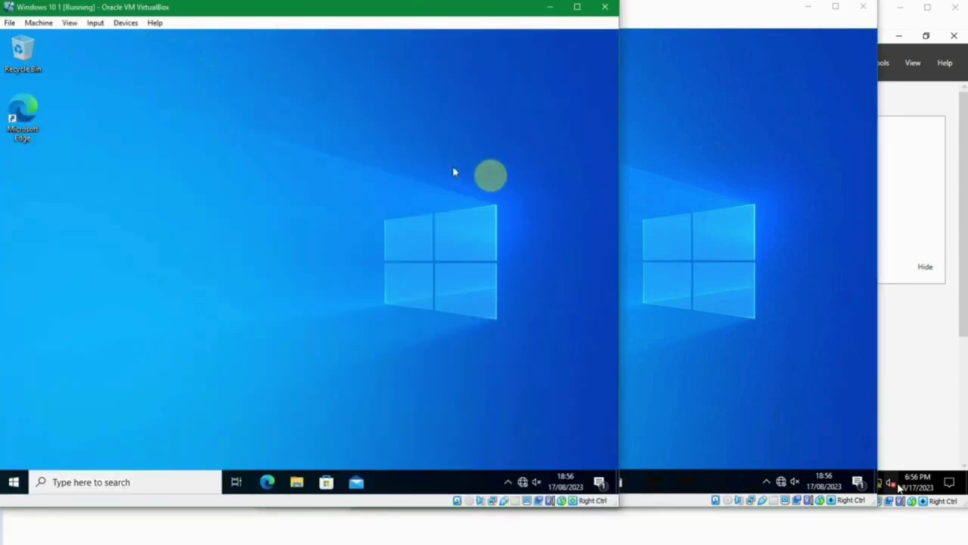
pyautogui.click(655, 187)
pyautogui.click(108, 160)
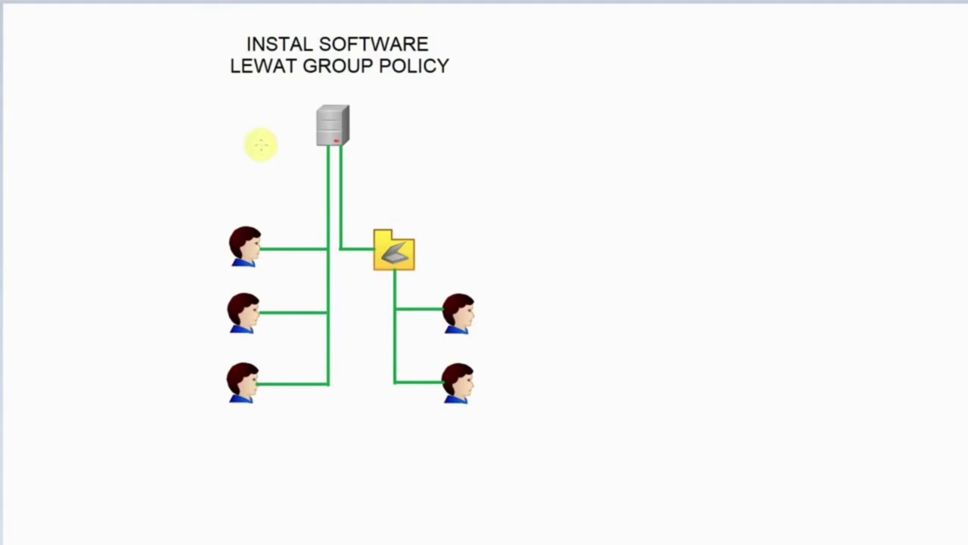
# Circle the folder and its two right-hand users on the diagram, then erase the annotations.
pyautogui.moveTo(248, 148)
pyautogui.mouseDown()
pyautogui.moveTo(266, 489)
pyautogui.moveTo(399, 205)
pyautogui.moveTo(212, 158)
pyautogui.mouseUp()
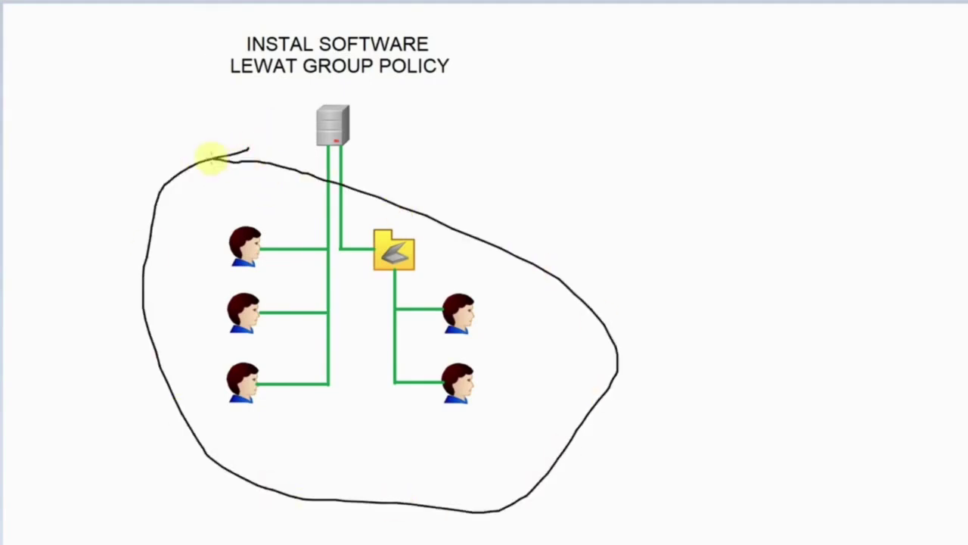
pyautogui.hotkey('ctrl', 'z')
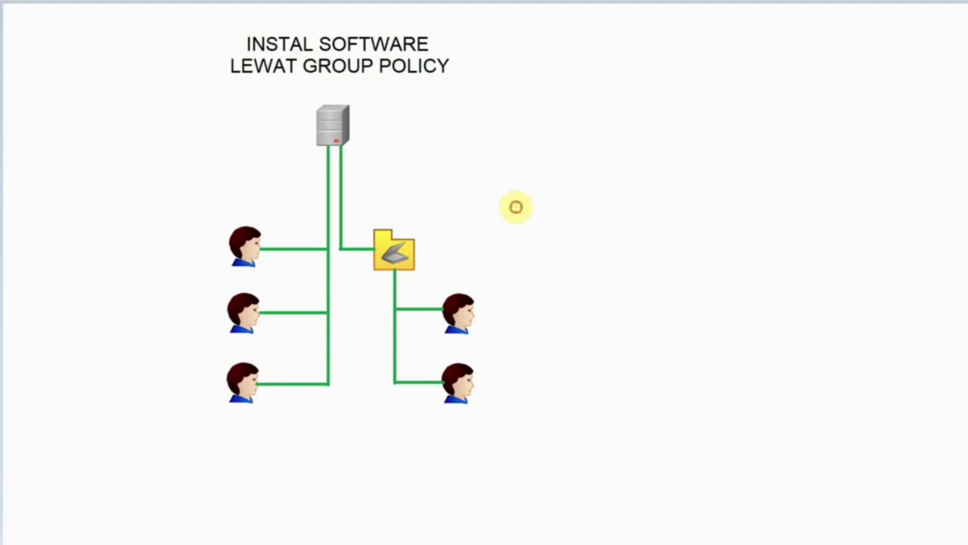
pyautogui.moveTo(516, 206)
pyautogui.mouseDown()
pyautogui.moveTo(350, 262)
pyautogui.moveTo(419, 458)
pyautogui.moveTo(570, 229)
pyautogui.moveTo(474, 198)
pyautogui.mouseUp()
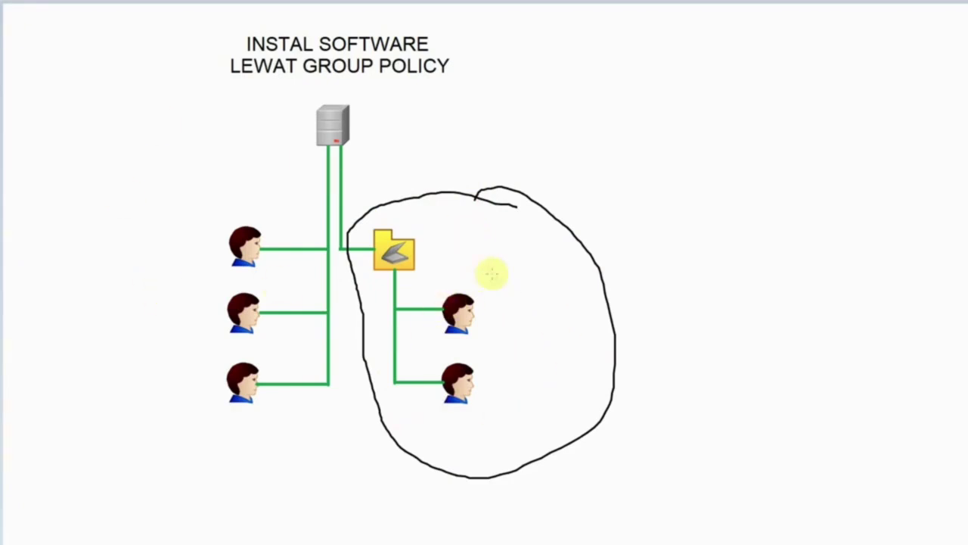
pyautogui.moveTo(264, 229); pyautogui.dragTo(205, 382)
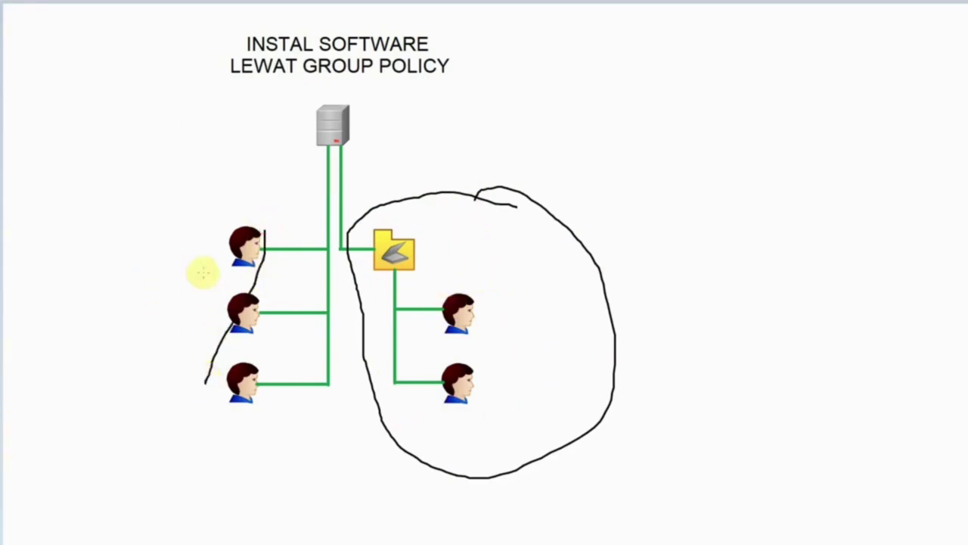
pyautogui.moveTo(203, 273); pyautogui.dragTo(301, 386)
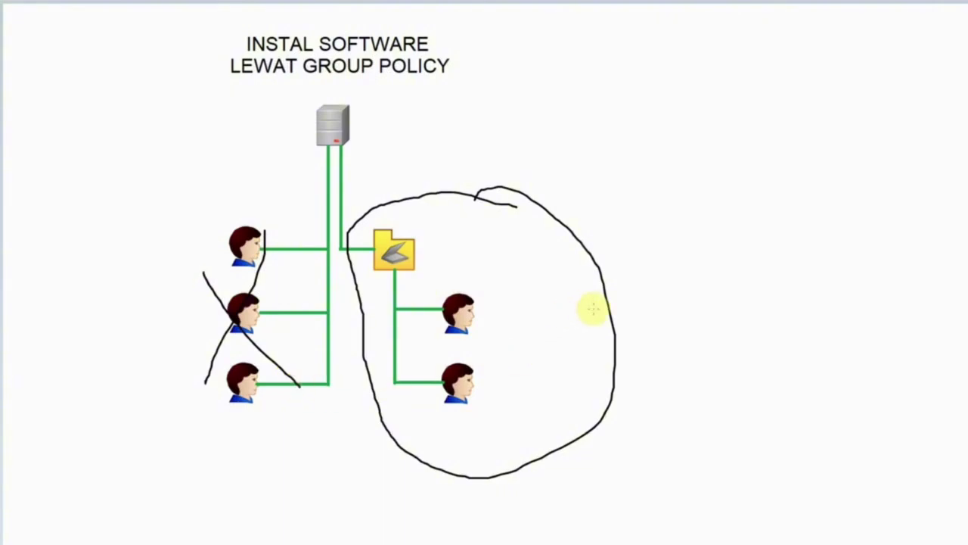
pyautogui.hotkey('ctrl', 'z')
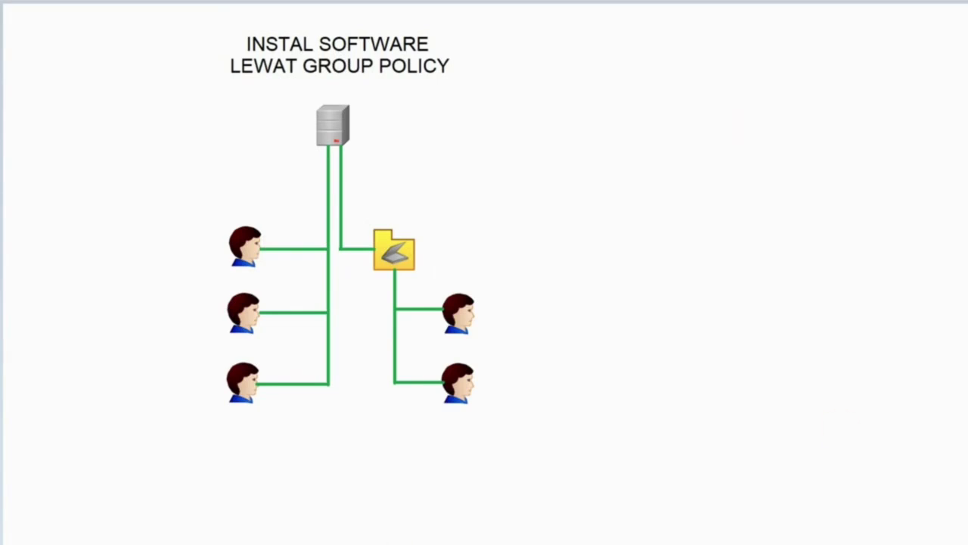
pyautogui.click(320, 514)
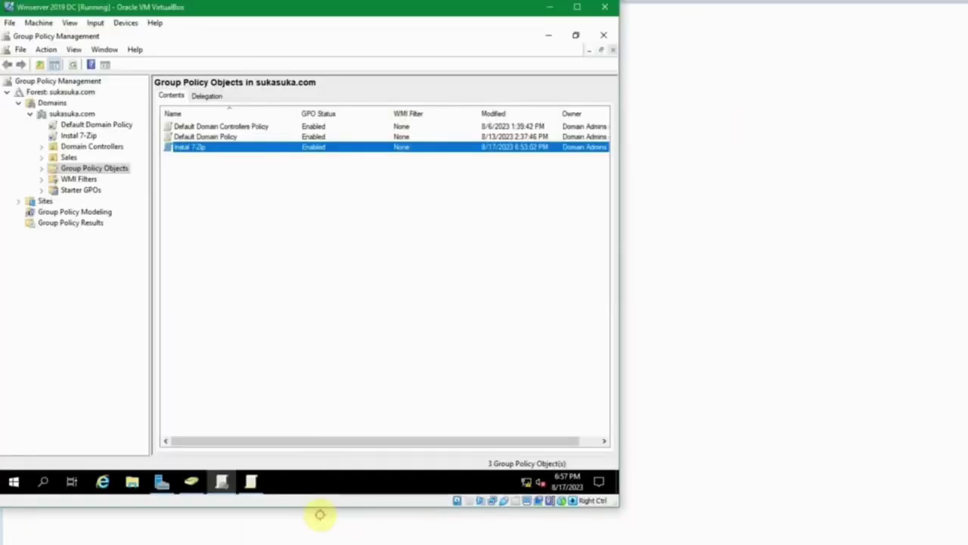
# Open Active Directory Users and Computers and browse Sales' Frontliner, Manager Sales and Transaction OUs.
pyautogui.click(282, 209)
pyautogui.click(191, 481)
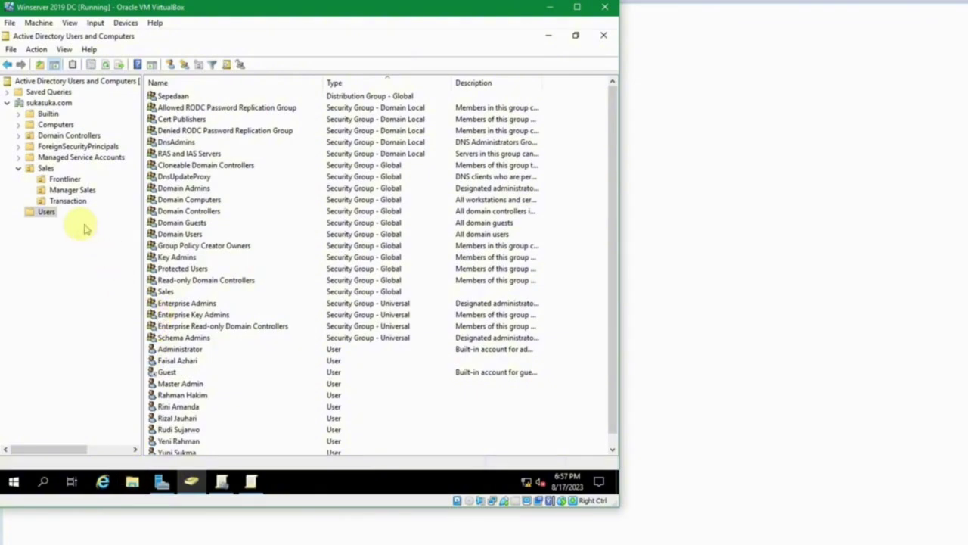
pyautogui.click(45, 168)
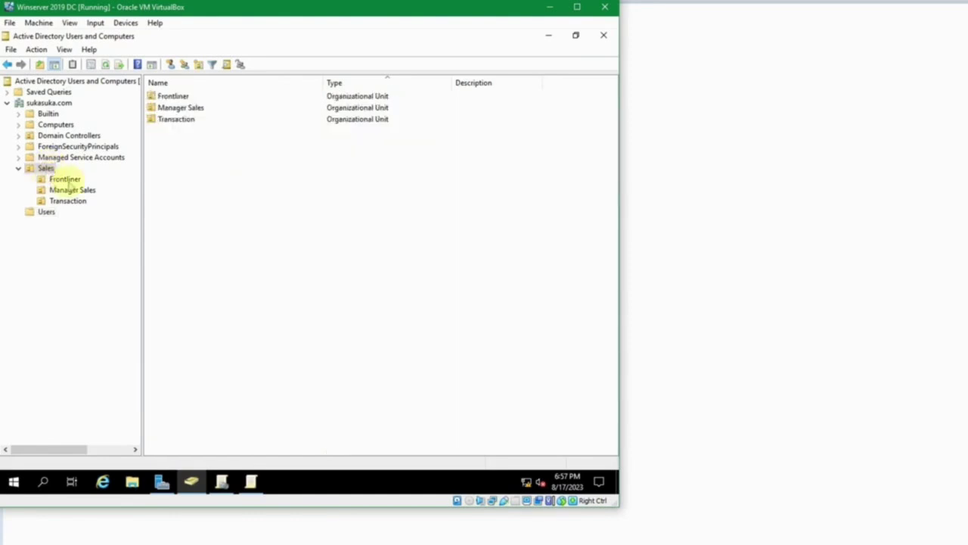
pyautogui.click(65, 179)
pyautogui.click(68, 190)
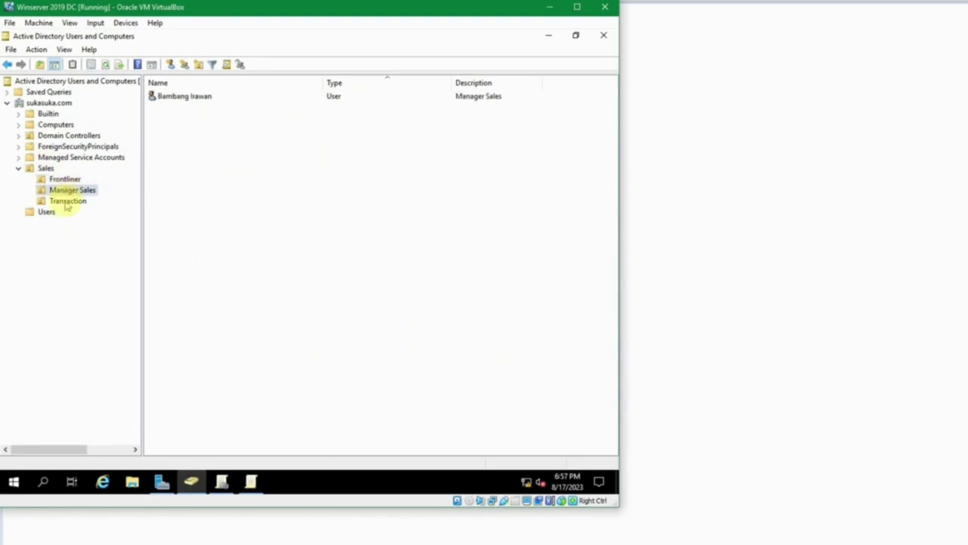
pyautogui.click(67, 201)
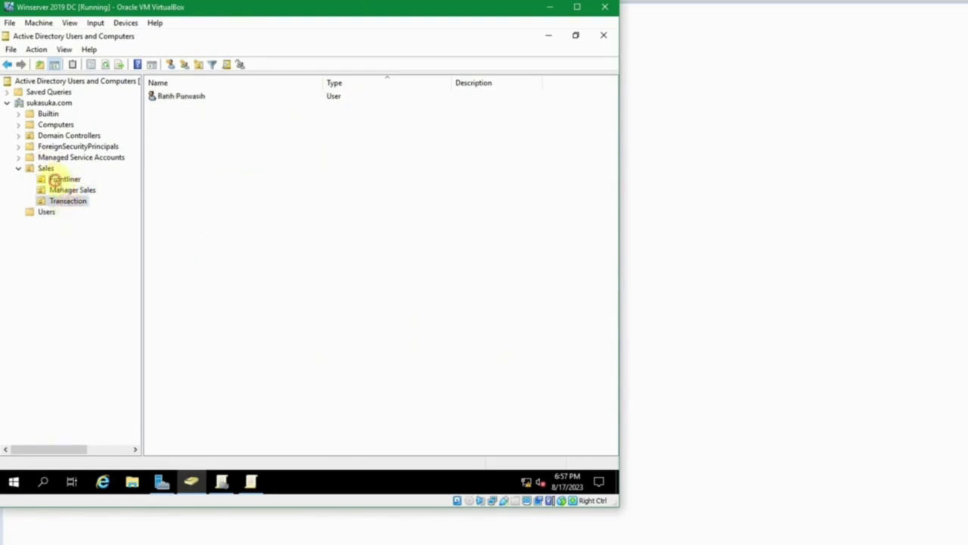
# Review the three Sales sub-OUs once more, then bring the Windows 10 2 client forward.
pyautogui.click(56, 180)
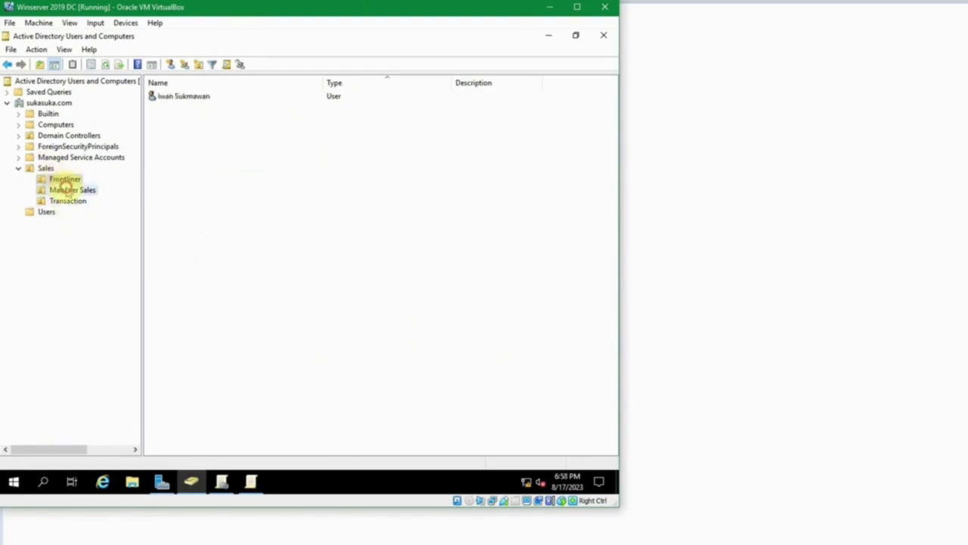
pyautogui.click(67, 190)
pyautogui.click(67, 201)
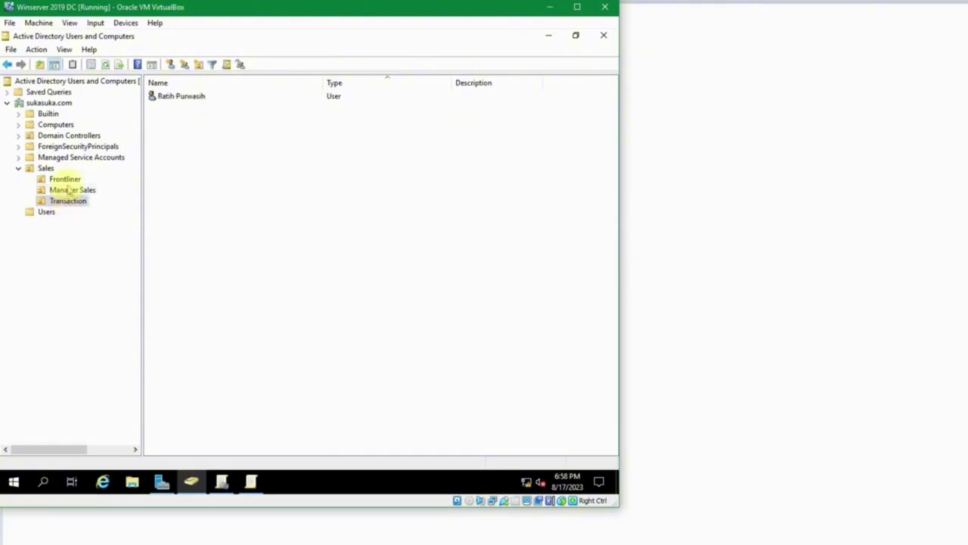
pyautogui.click(68, 190)
pyautogui.click(66, 179)
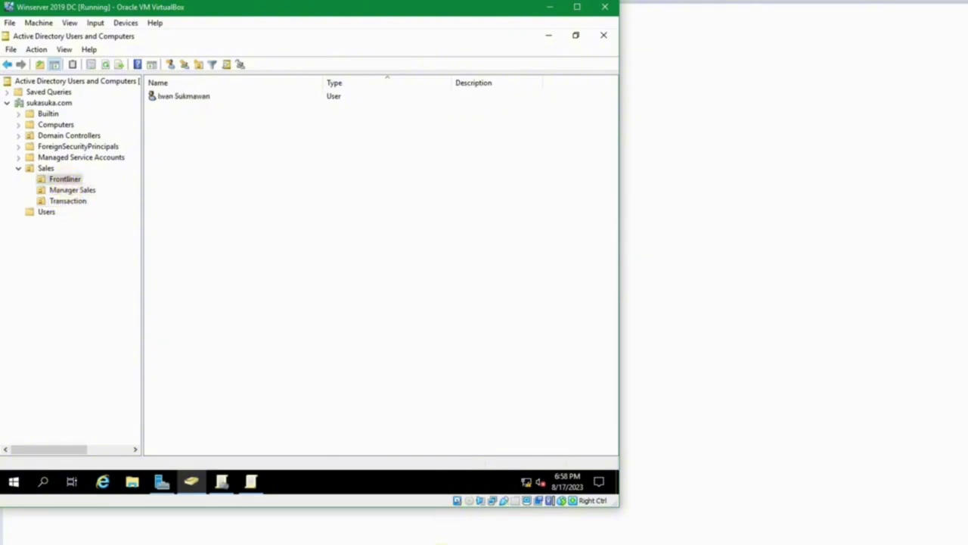
pyautogui.click(439, 533)
pyautogui.click(580, 518)
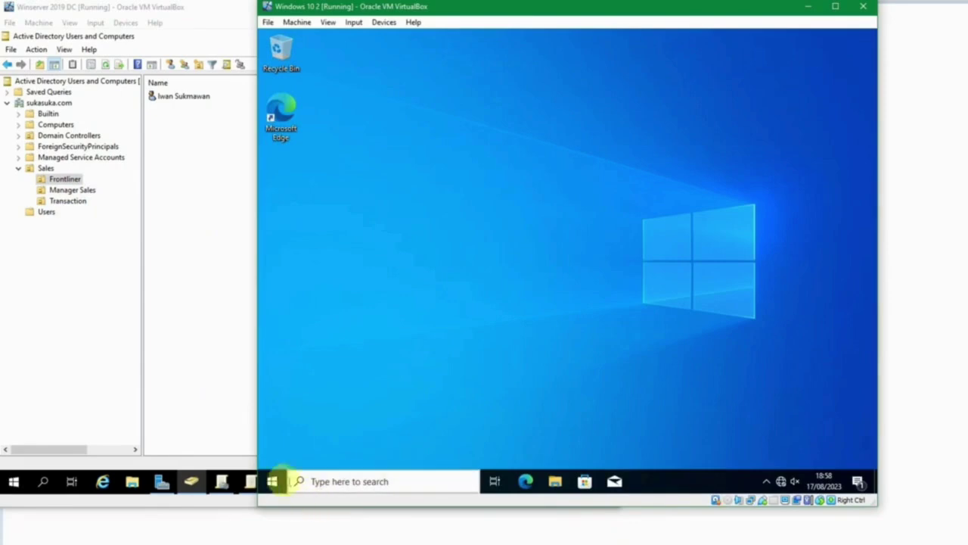
# Sign out of the Windows 10 2 client via Start's Shut down or sign out menu.
pyautogui.rightClick(272, 481)
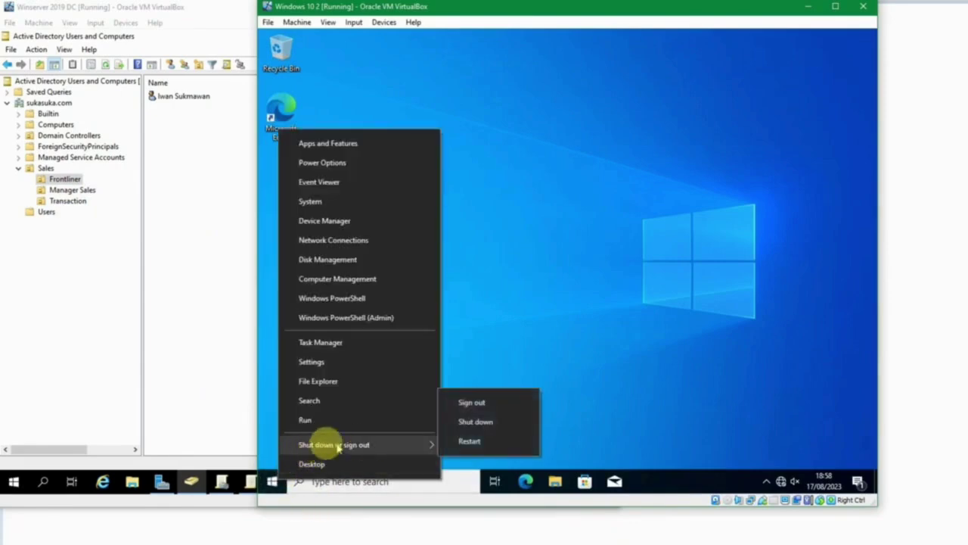
pyautogui.click(303, 463)
pyautogui.click(273, 481)
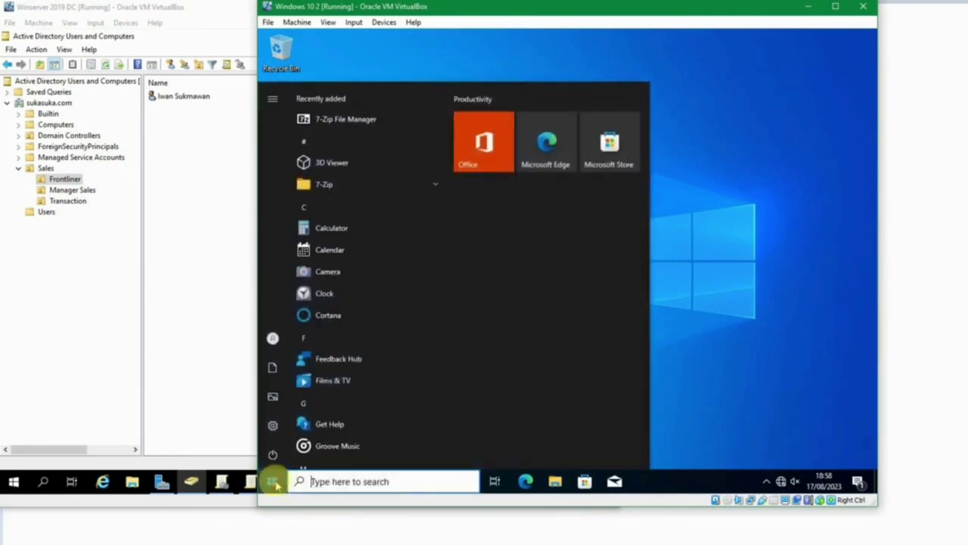
pyautogui.click(273, 481)
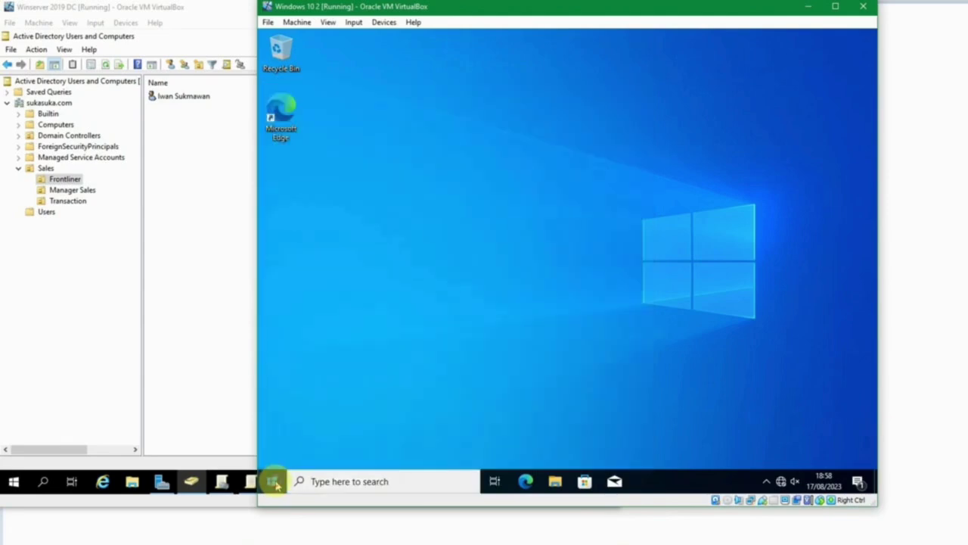
pyautogui.rightClick(275, 484)
pyautogui.moveTo(389, 445)
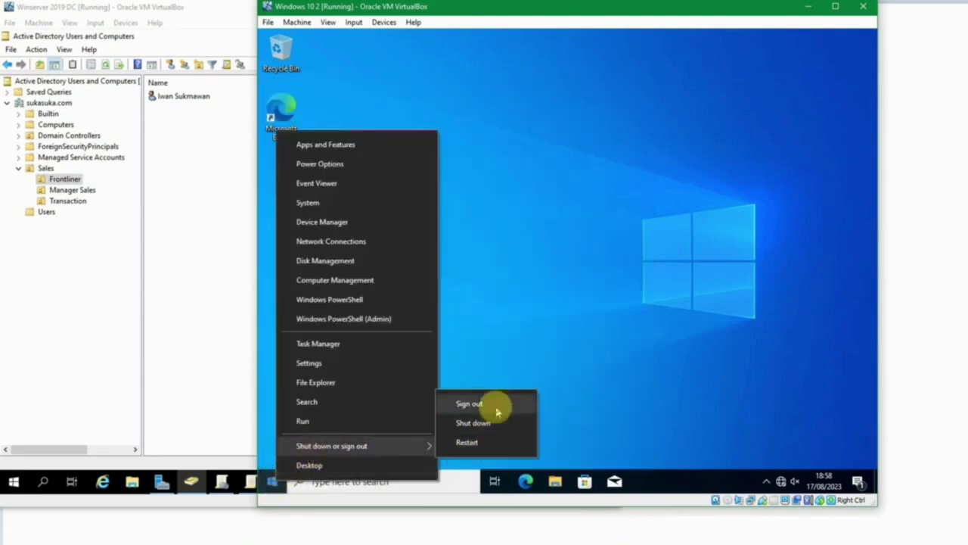
pyautogui.click(469, 404)
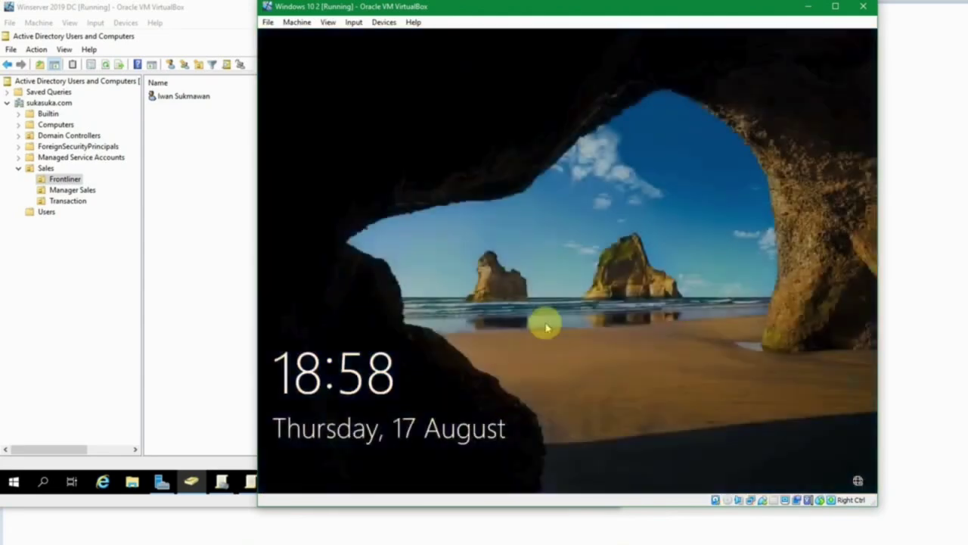
# Sign back in on Windows 10 2 as the listed domain user.
pyautogui.click(547, 327)
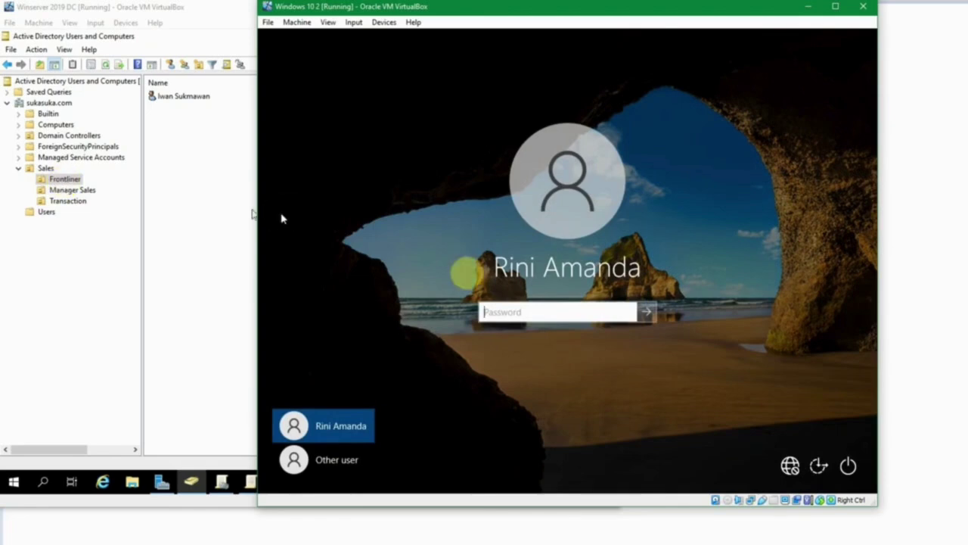
pyautogui.click(330, 471)
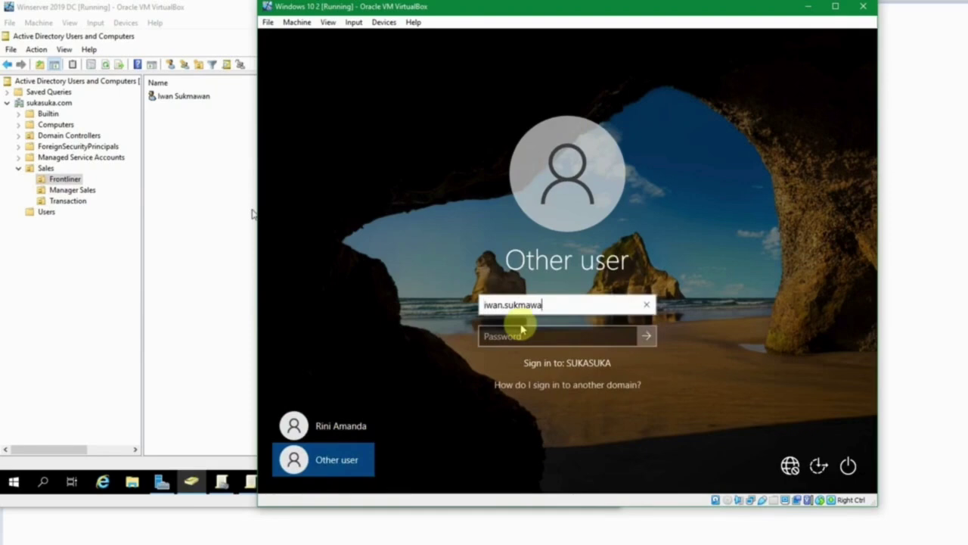
pyautogui.click(320, 426)
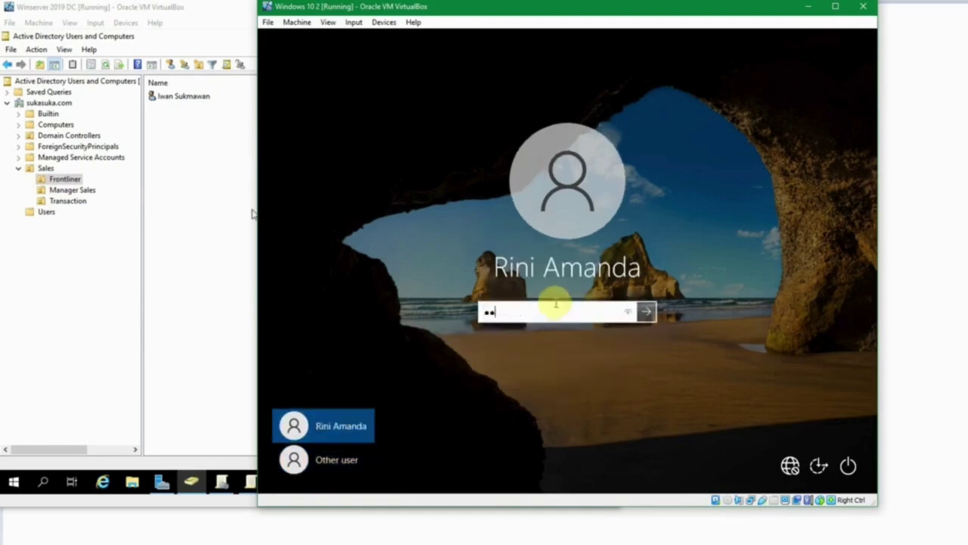
pyautogui.press('Return')
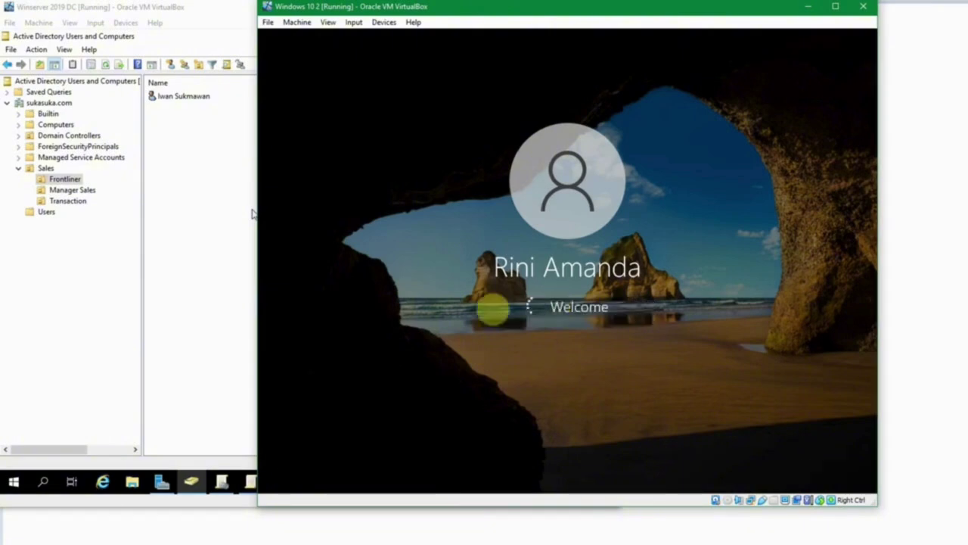
# Bring the Windows 10 1 client forward and open its Start menu.
pyautogui.click(204, 243)
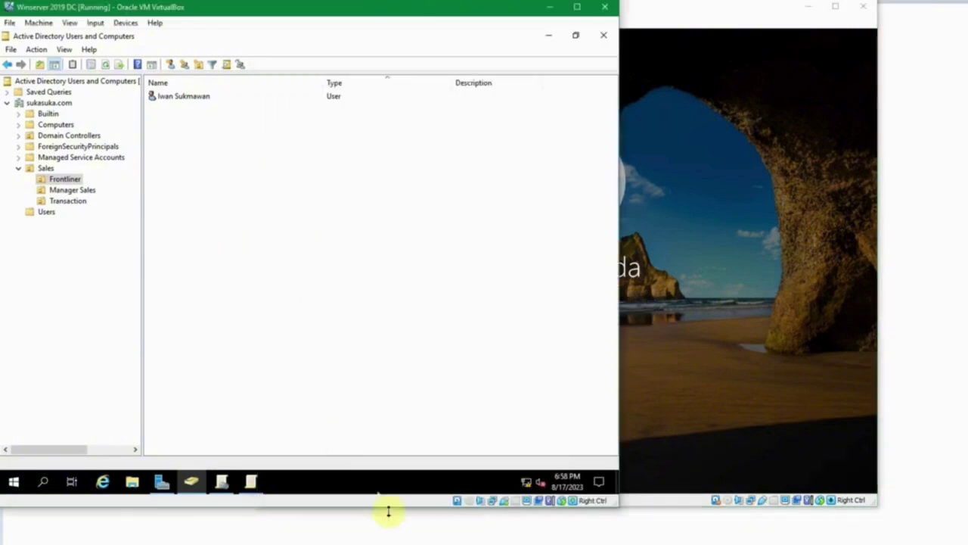
pyautogui.moveTo(378, 539)
pyautogui.click(457, 513)
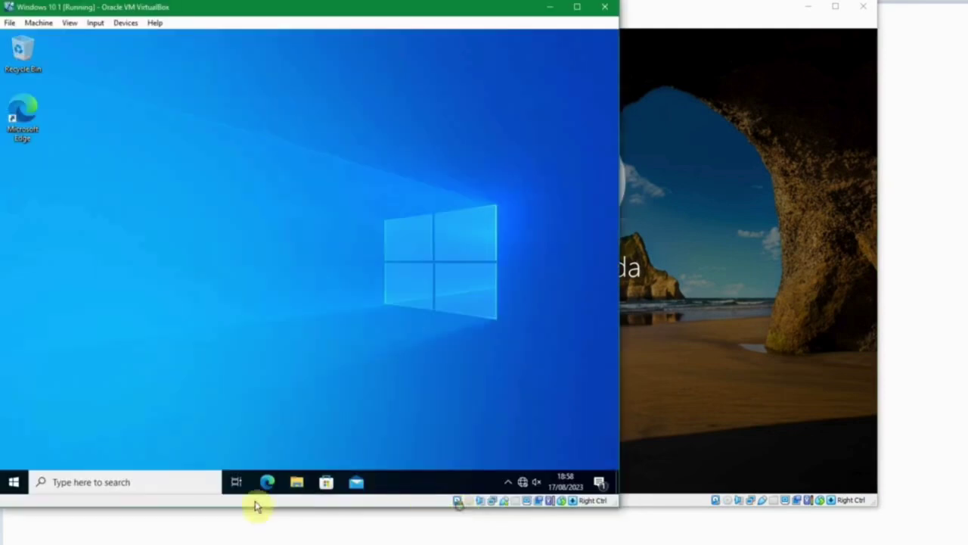
pyautogui.click(12, 482)
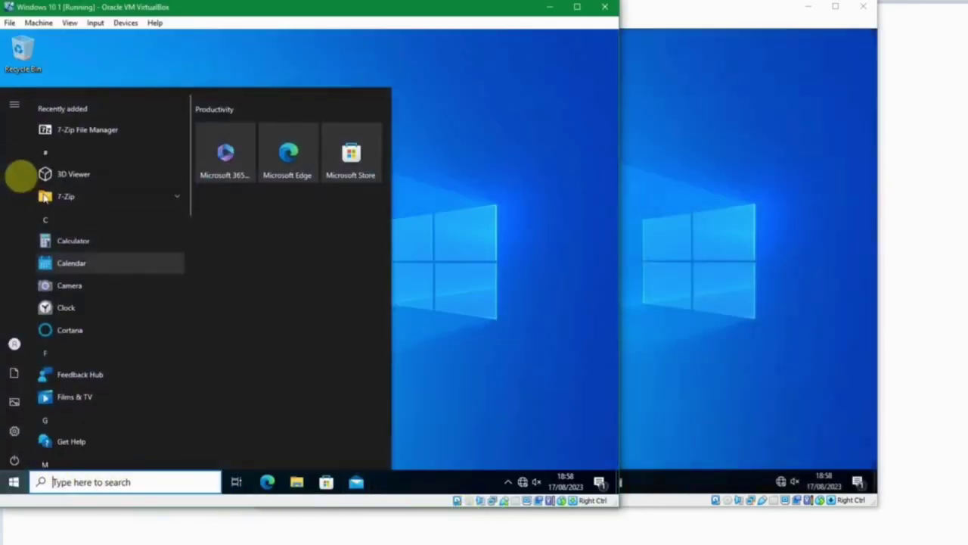
# Switch to the domain controller VM and browse the domain Users container, selecting a user account.
pyautogui.click(14, 103)
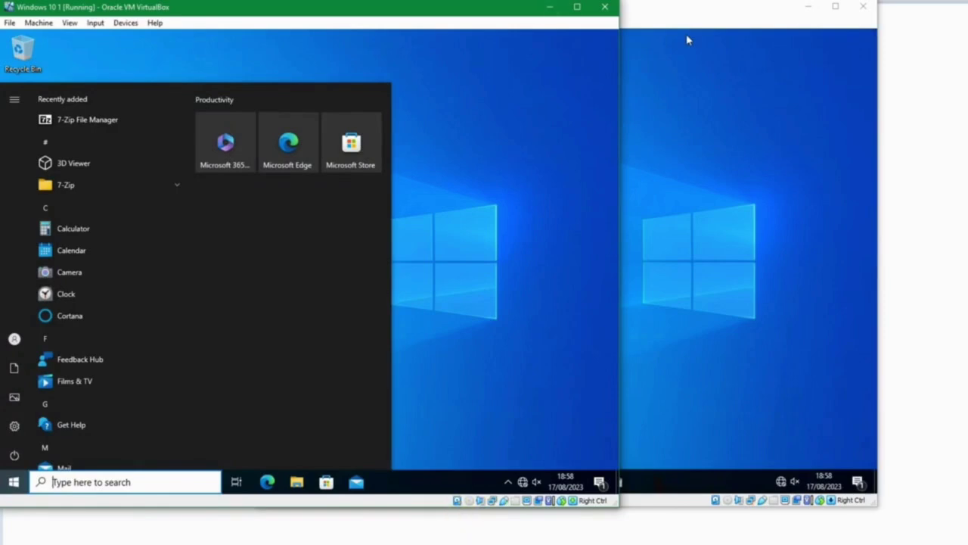
pyautogui.click(436, 544)
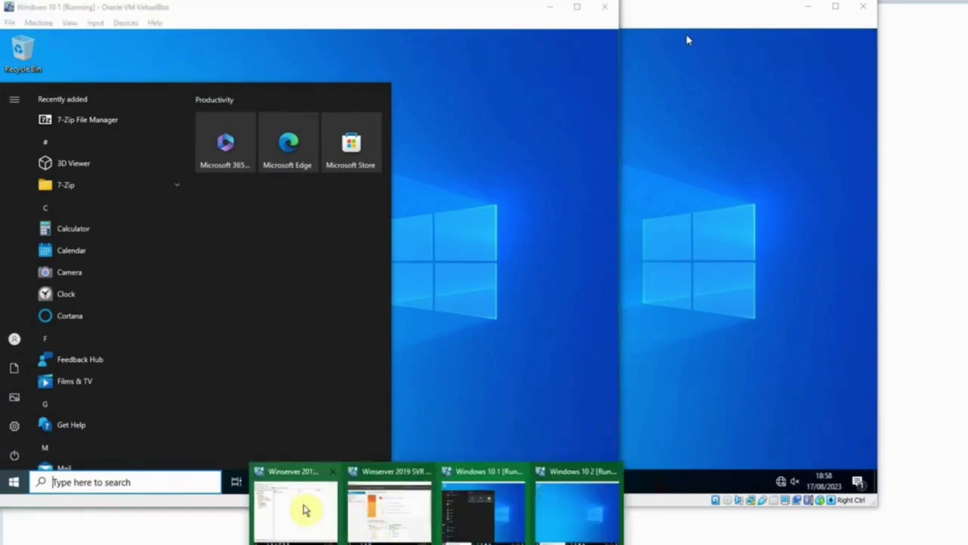
pyautogui.click(303, 507)
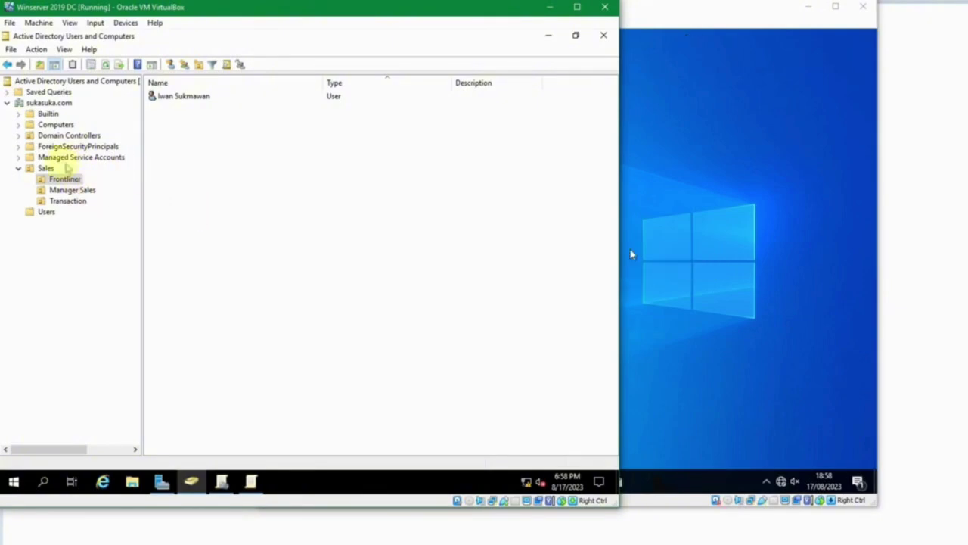
pyautogui.click(44, 212)
pyautogui.scroll(-1, 196, 373)
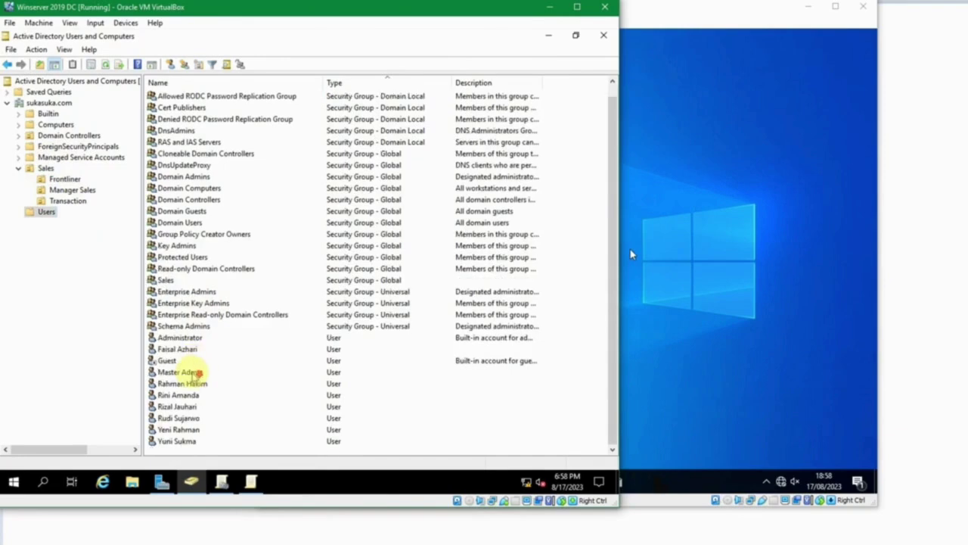
pyautogui.click(186, 398)
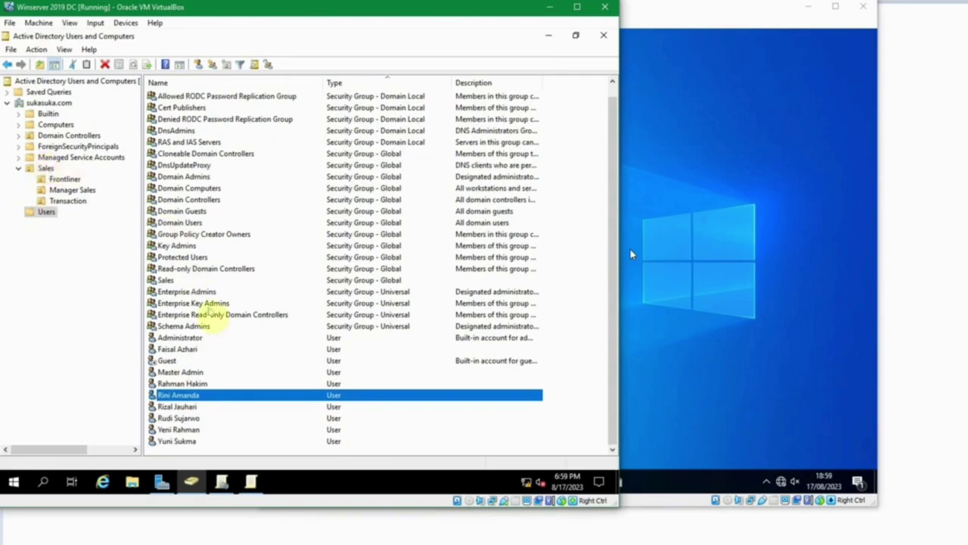
# Return to the domain controller VM and launch File Explorer there.
pyautogui.click(656, 389)
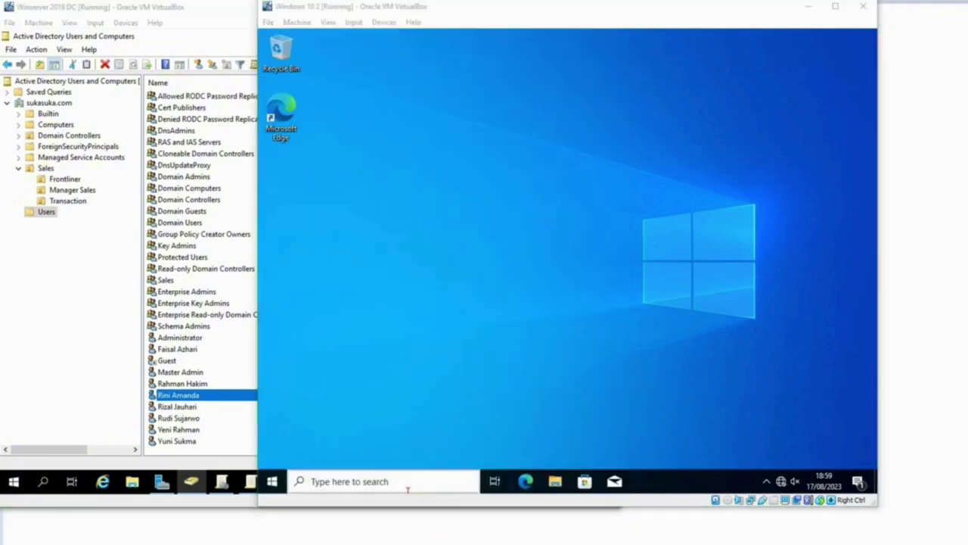
pyautogui.click(436, 543)
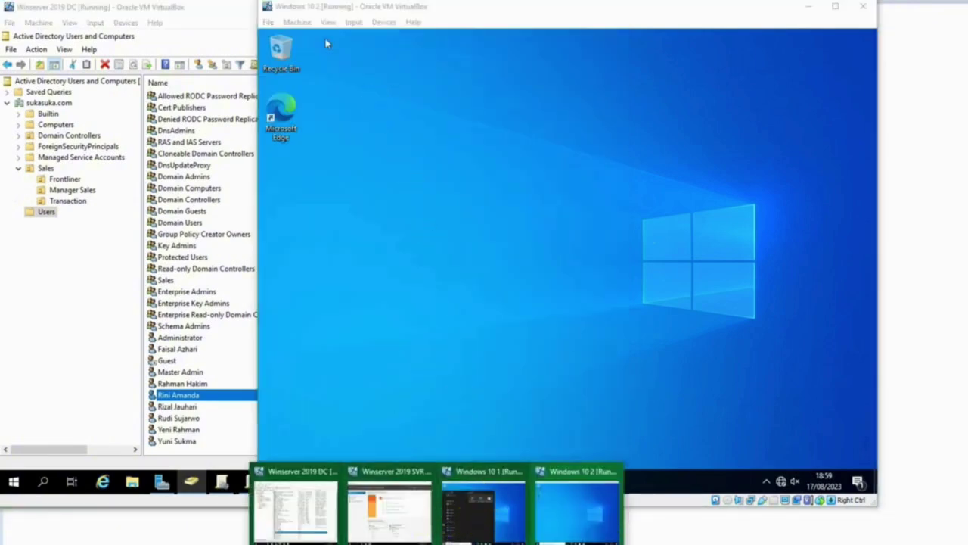
pyautogui.click(187, 29)
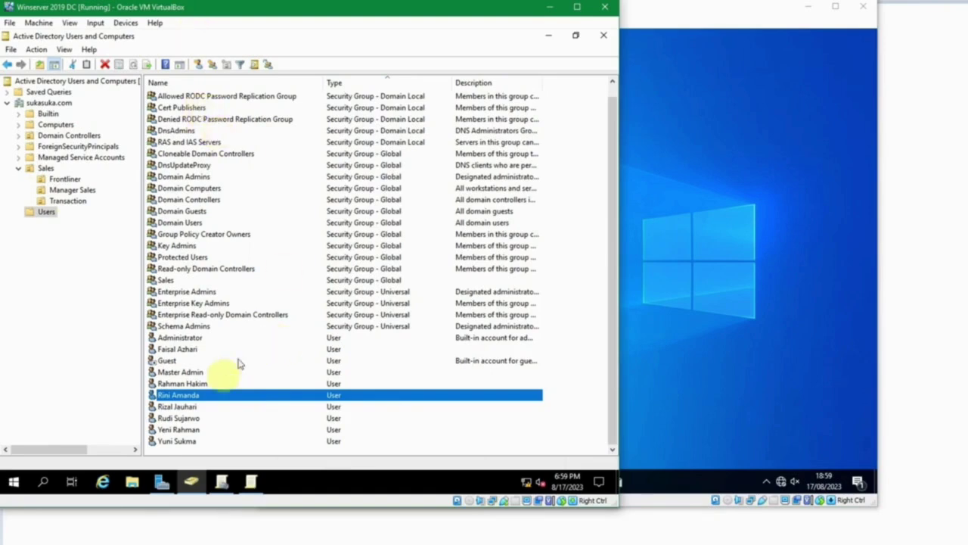
pyautogui.click(133, 482)
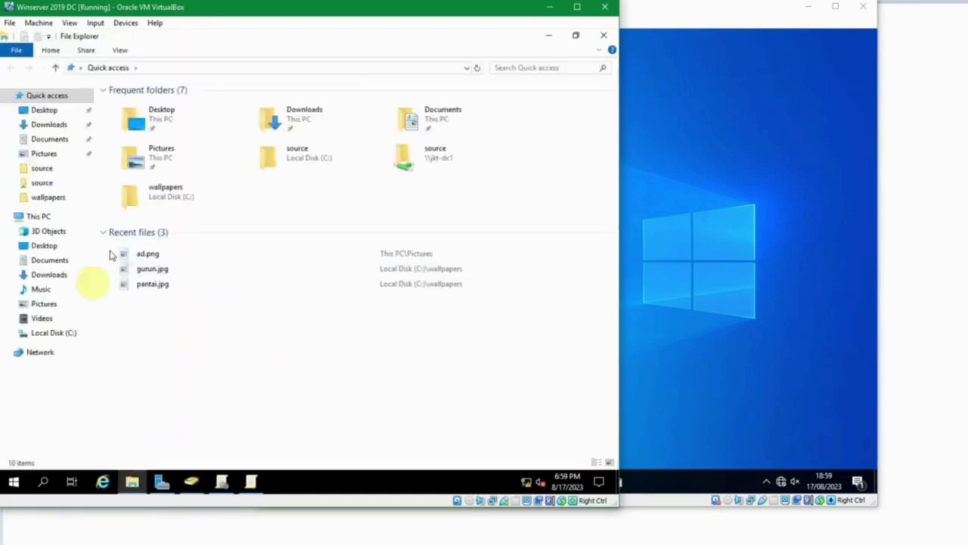
# Locate the Notepad++ .msi installer in the C:\source folder.
pyautogui.click(54, 332)
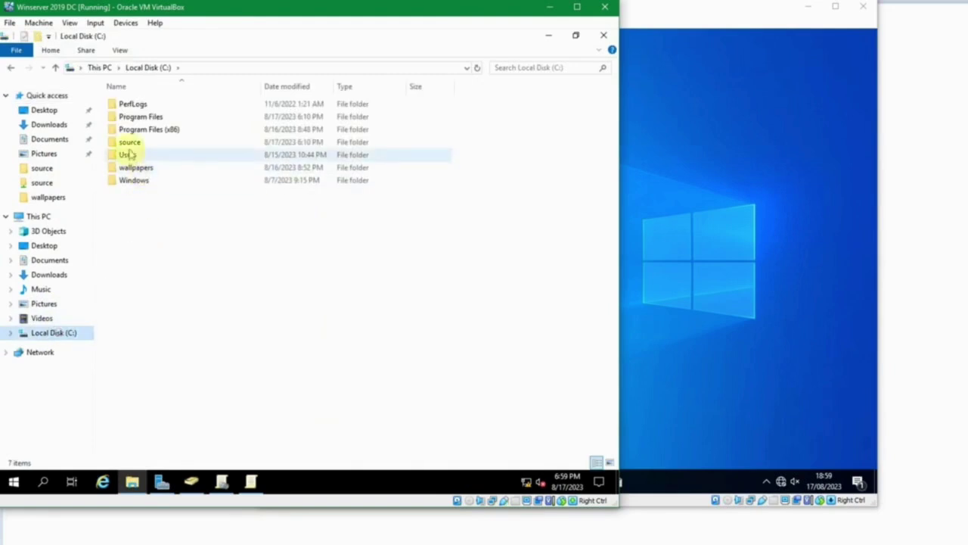
pyautogui.doubleClick(129, 142)
pyautogui.click(330, 110)
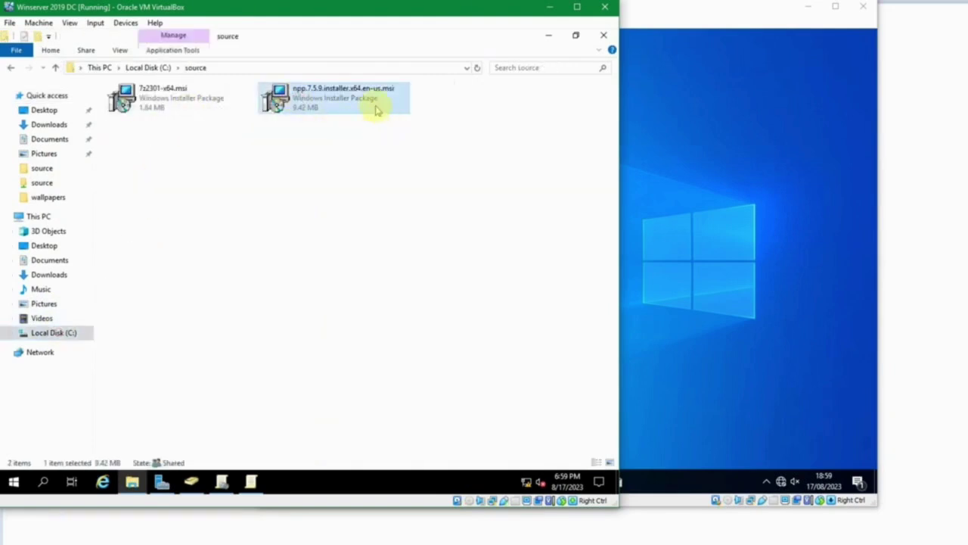
# Close File Explorer and the 7-Zip policy editor, bringing Group Policy Management forward.
pyautogui.click(604, 34)
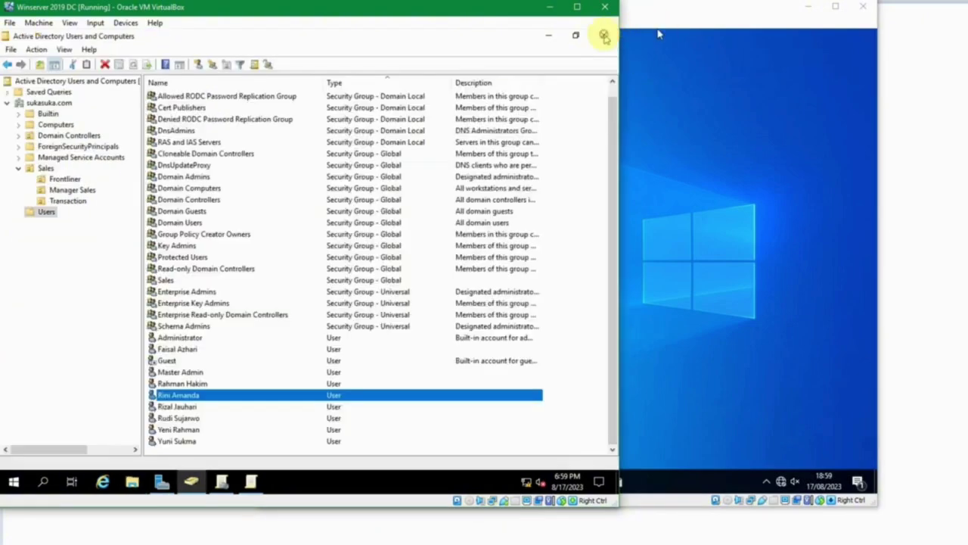
pyautogui.click(250, 481)
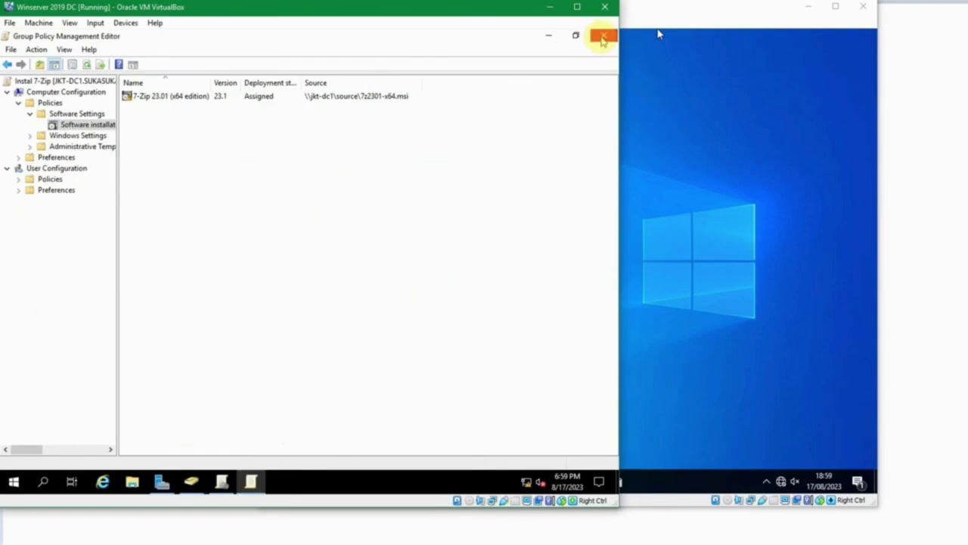
pyautogui.click(603, 35)
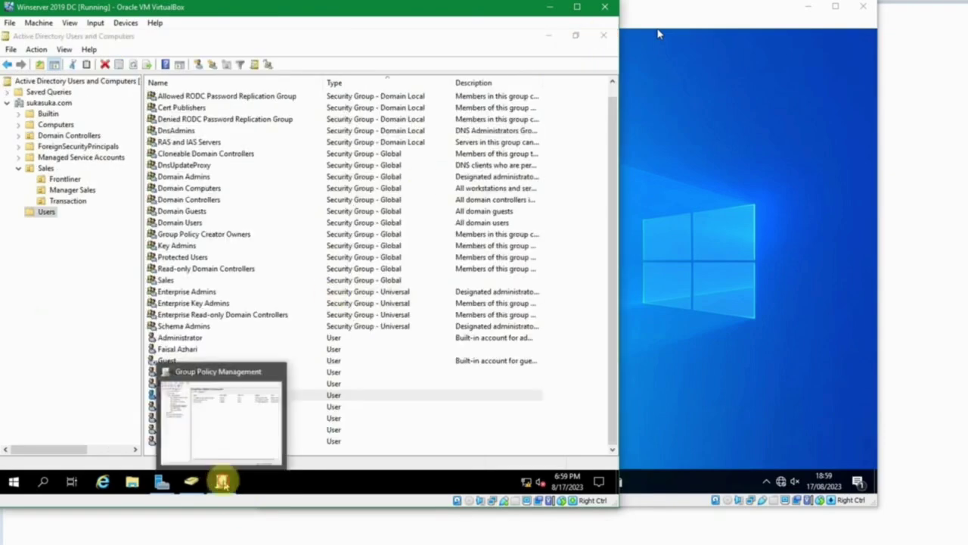
pyautogui.click(221, 482)
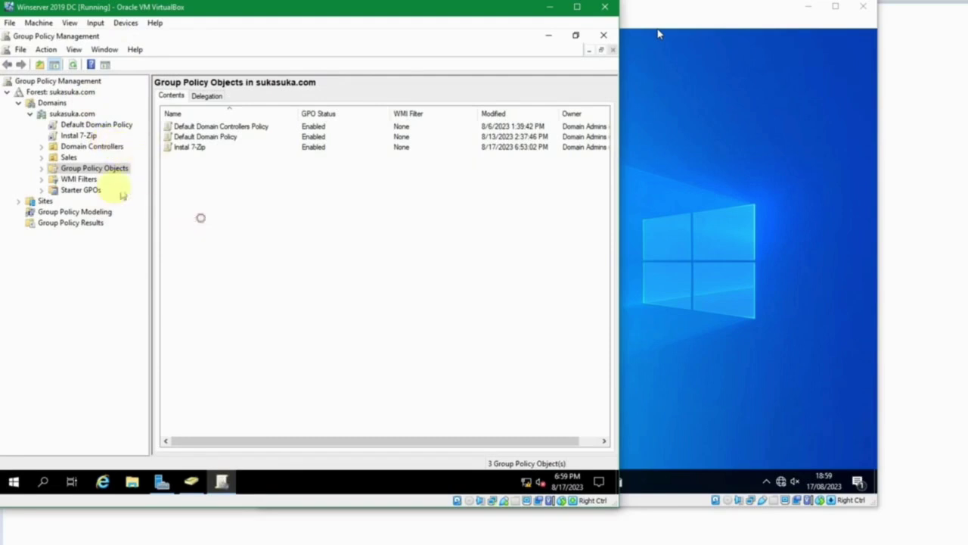
# Create a new Group Policy Object named 'Instal Npp' under Group Policy Objects.
pyautogui.click(92, 170)
pyautogui.rightClick(237, 189)
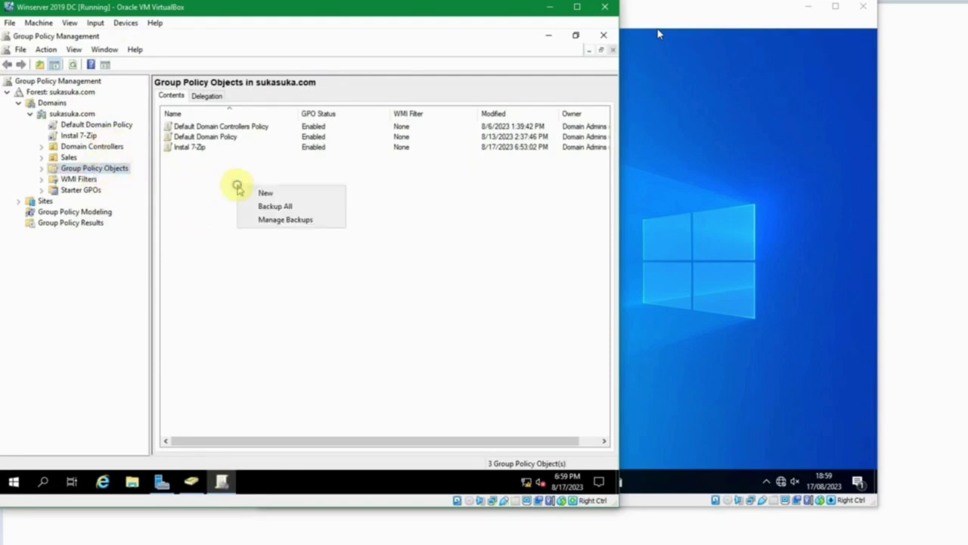
pyautogui.click(256, 191)
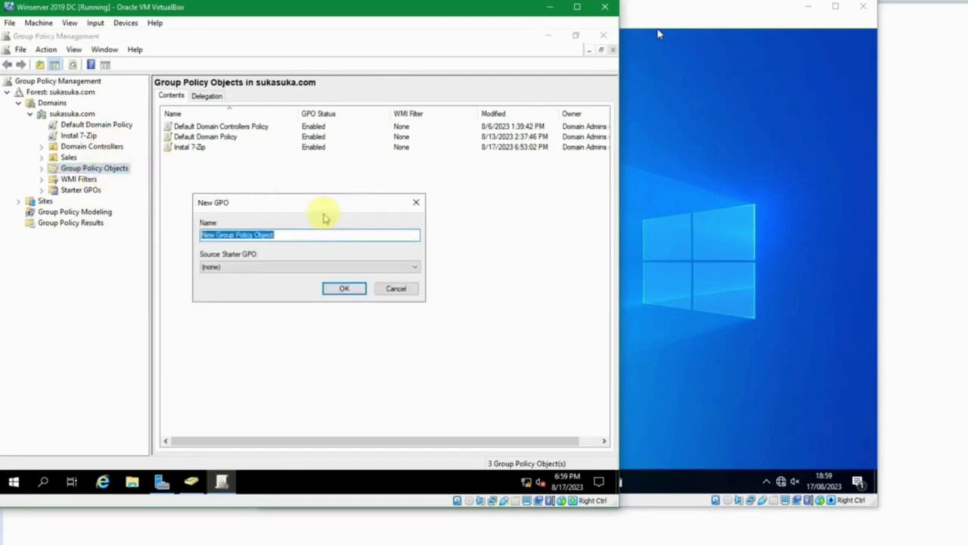
pyautogui.write('Instal Npp')
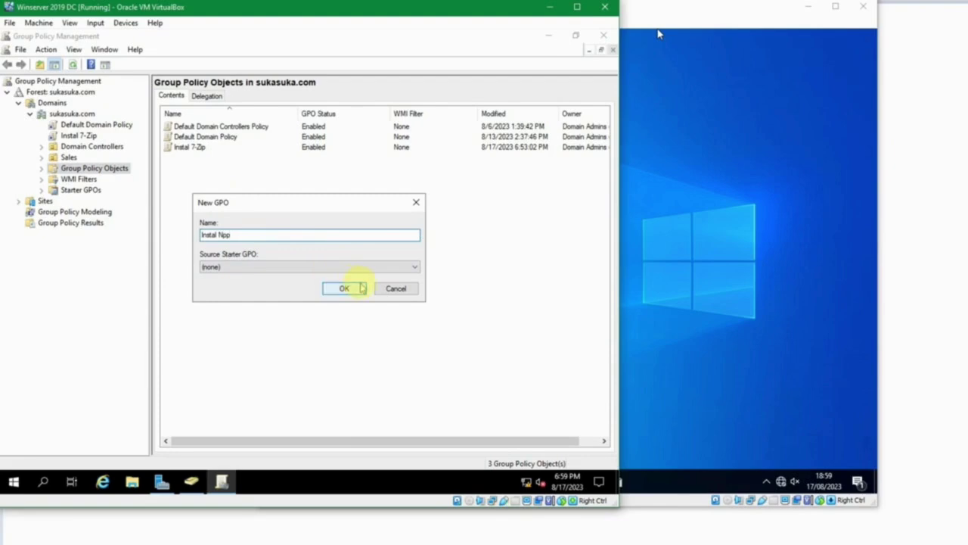
pyautogui.click(344, 288)
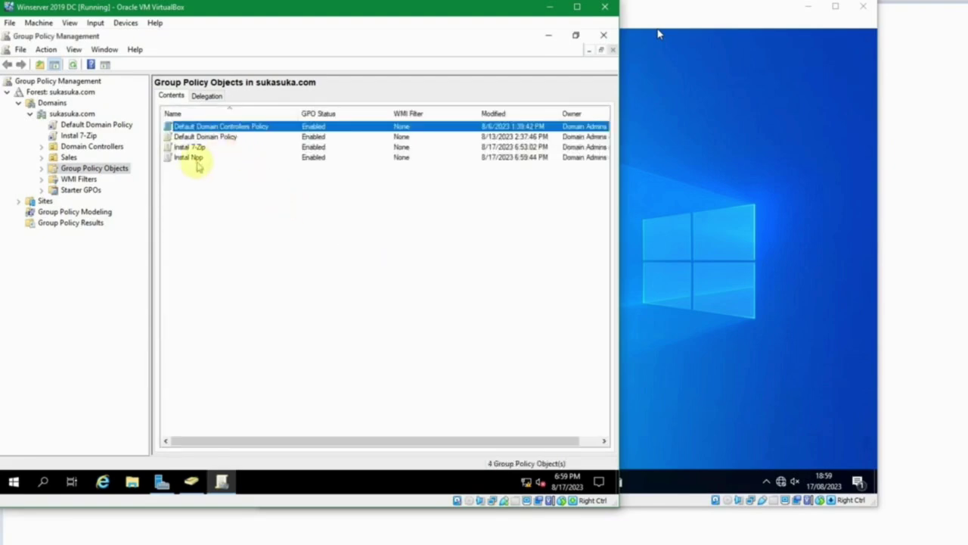
# Open the Instal Npp GPO in the Group Policy Management Editor.
pyautogui.click(186, 161)
pyautogui.rightClick(186, 162)
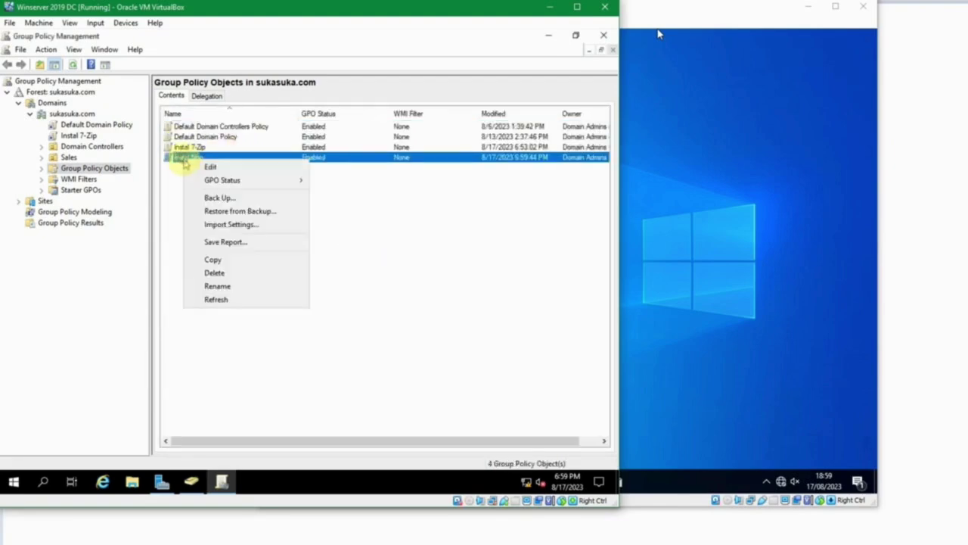
pyautogui.click(206, 167)
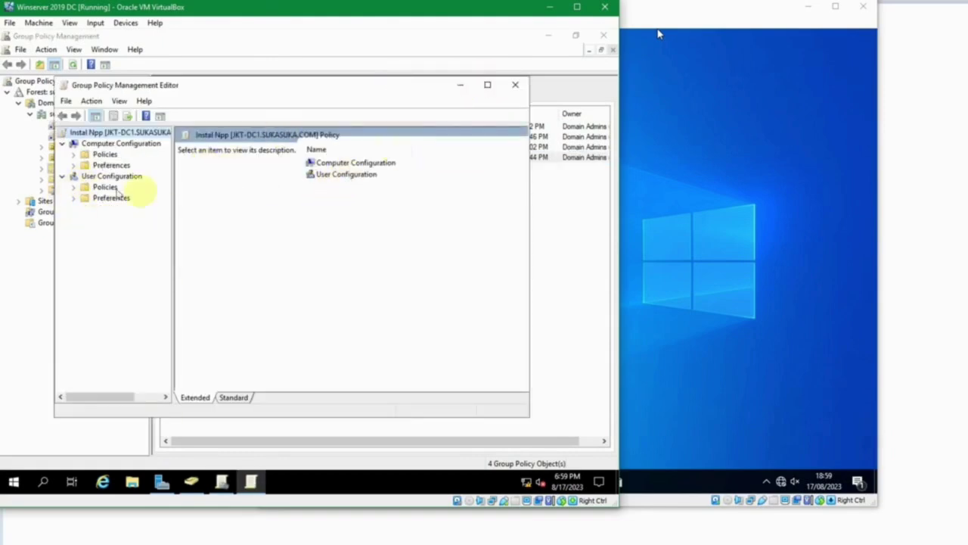
# Maximize the editor and expand User Configuration Policies to Software Settings > Software installation.
pyautogui.click(487, 85)
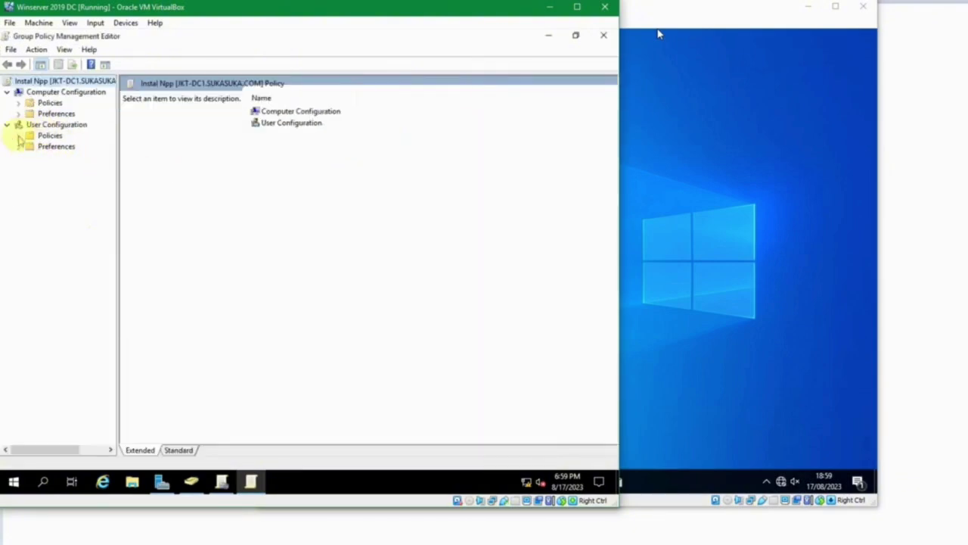
pyautogui.click(19, 136)
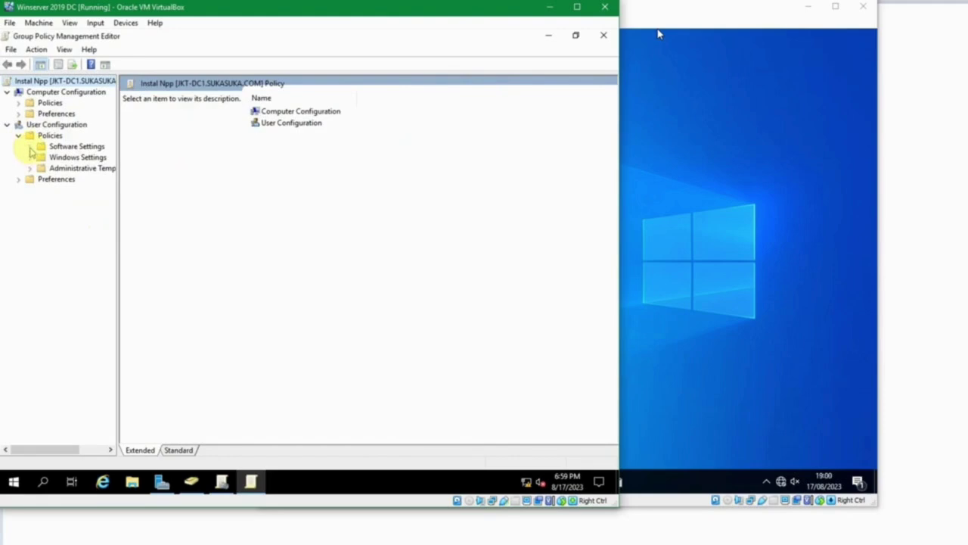
pyautogui.click(31, 146)
pyautogui.click(66, 157)
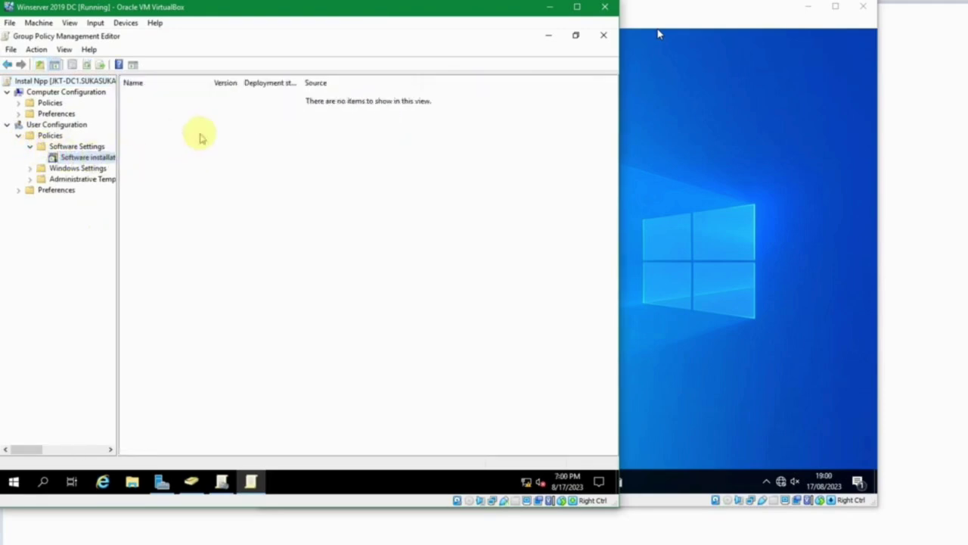
# Add the Notepad++ 7.5.9 (x64) .msi from \\jkt-dc1\source as an Assigned package.
pyautogui.rightClick(199, 149)
pyautogui.moveTo(234, 152)
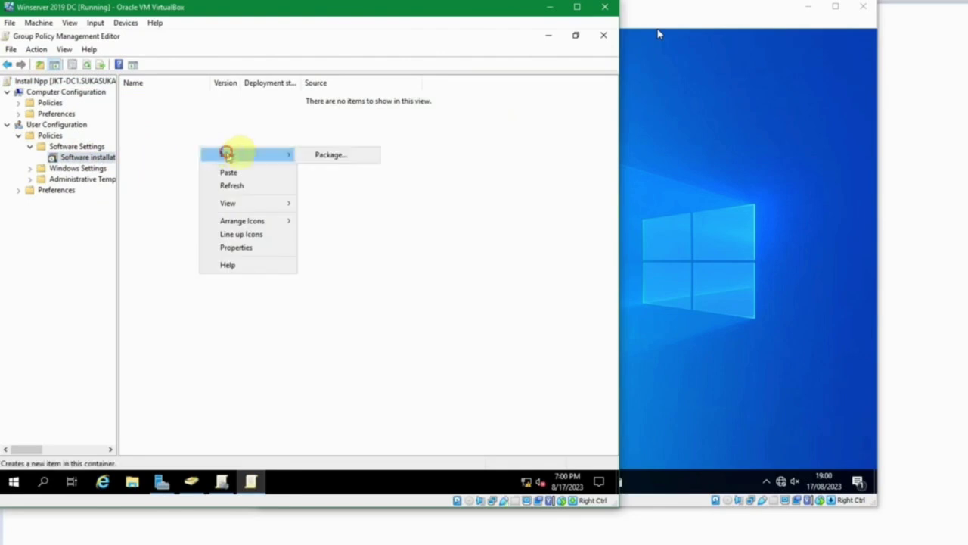
pyautogui.click(320, 152)
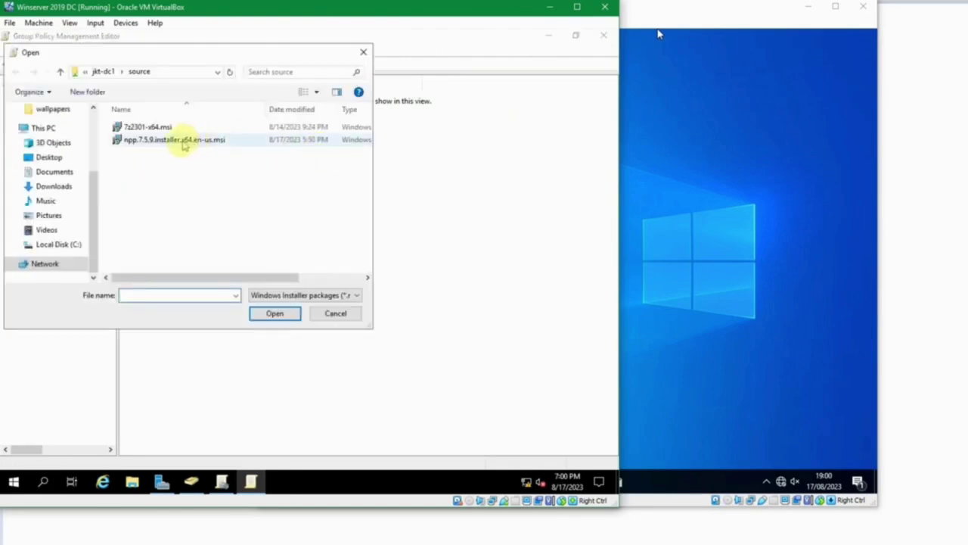
pyautogui.click(183, 143)
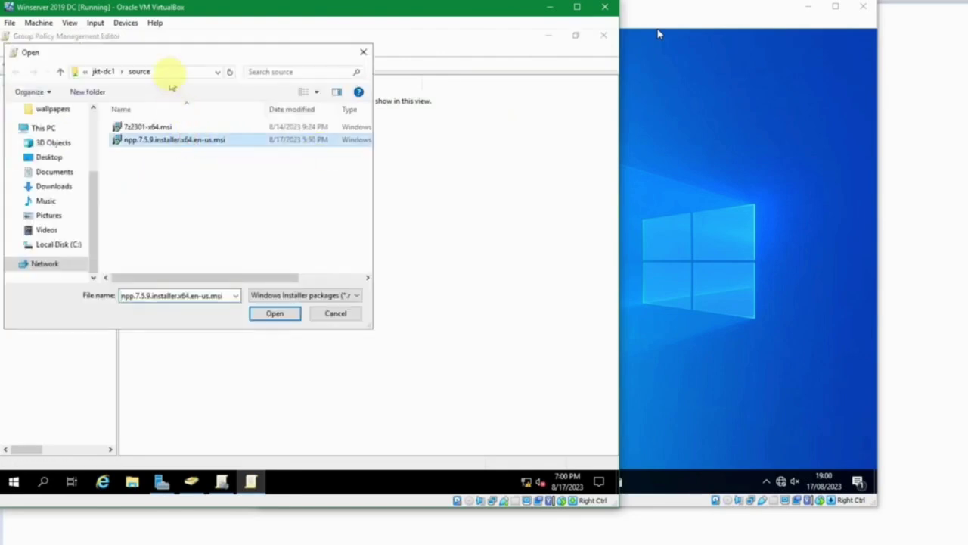
pyautogui.click(169, 72)
pyautogui.click(174, 71)
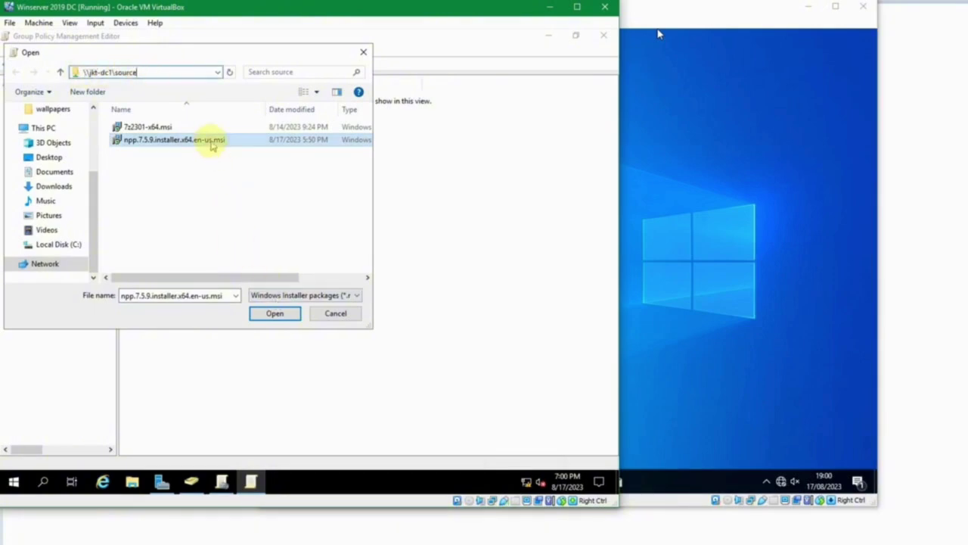
pyautogui.click(212, 142)
pyautogui.click(265, 310)
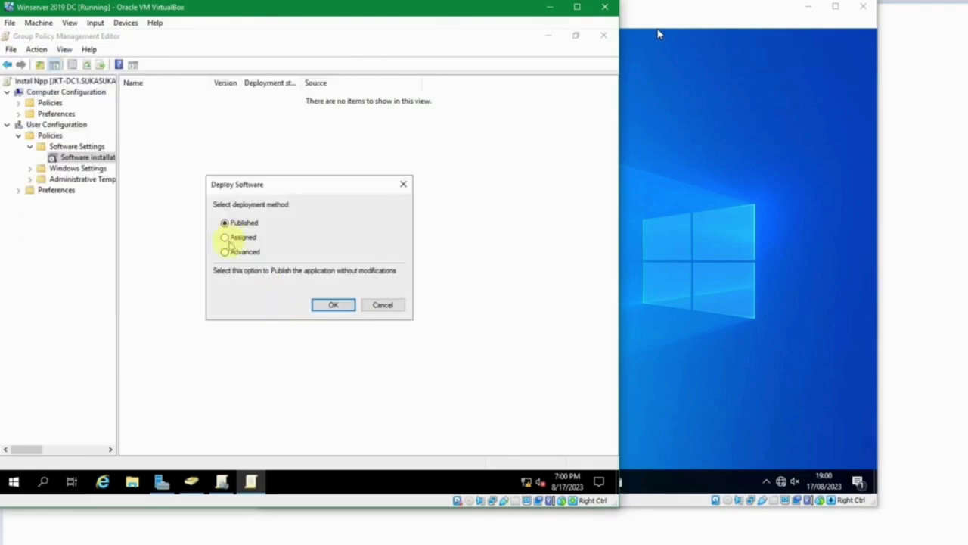
pyautogui.click(226, 238)
pyautogui.click(332, 304)
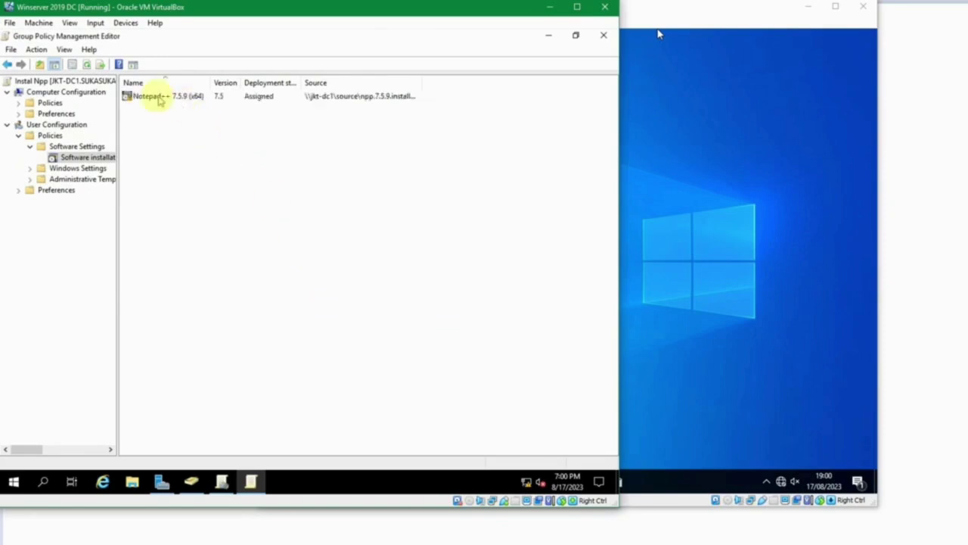
# On the Notepad++ package's Deployment tab, enable 'Uninstall when out of scope' and 'Install at logon'.
pyautogui.rightClick(158, 100)
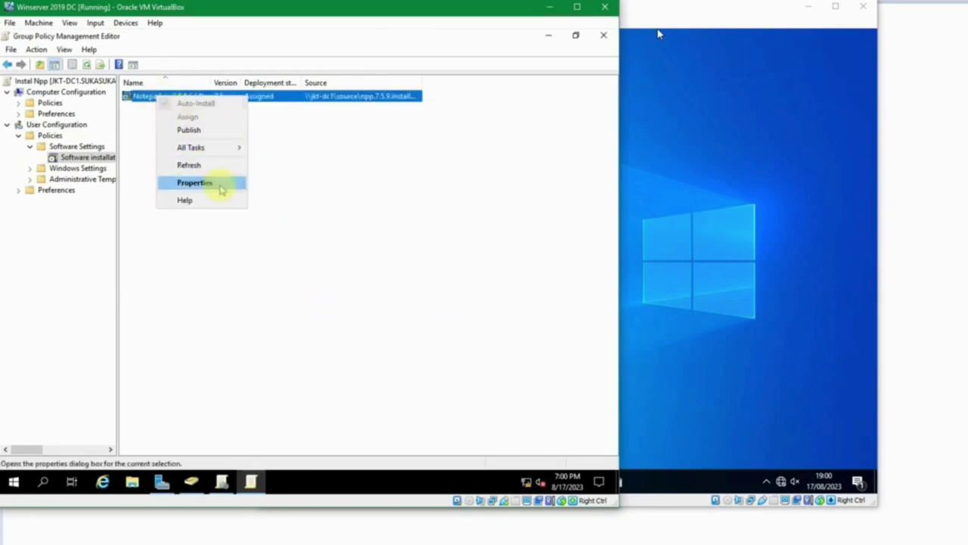
pyautogui.click(219, 186)
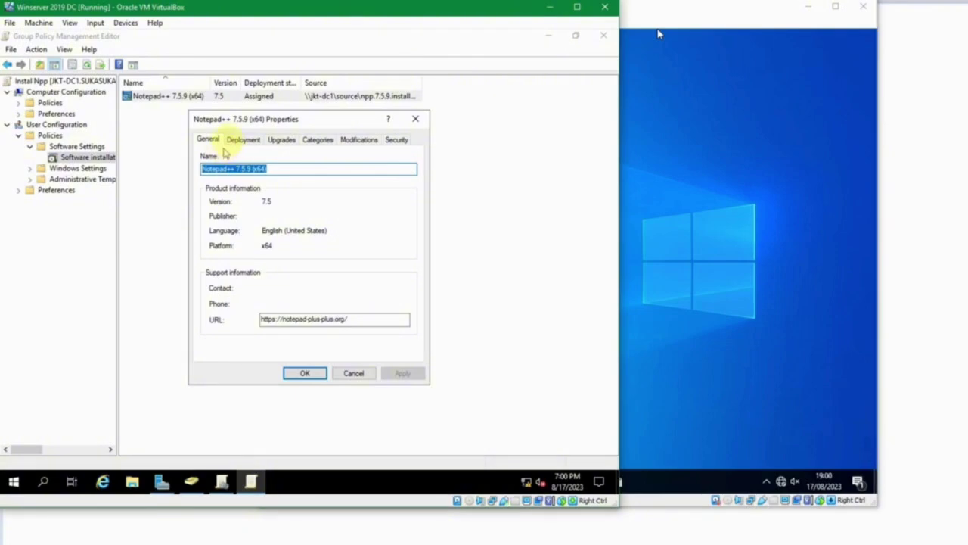
pyautogui.click(230, 140)
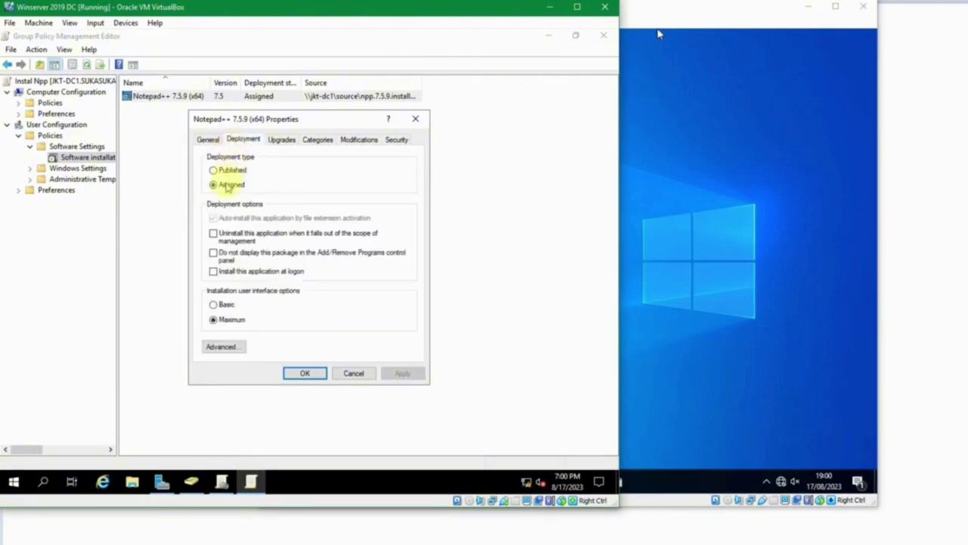
pyautogui.click(226, 185)
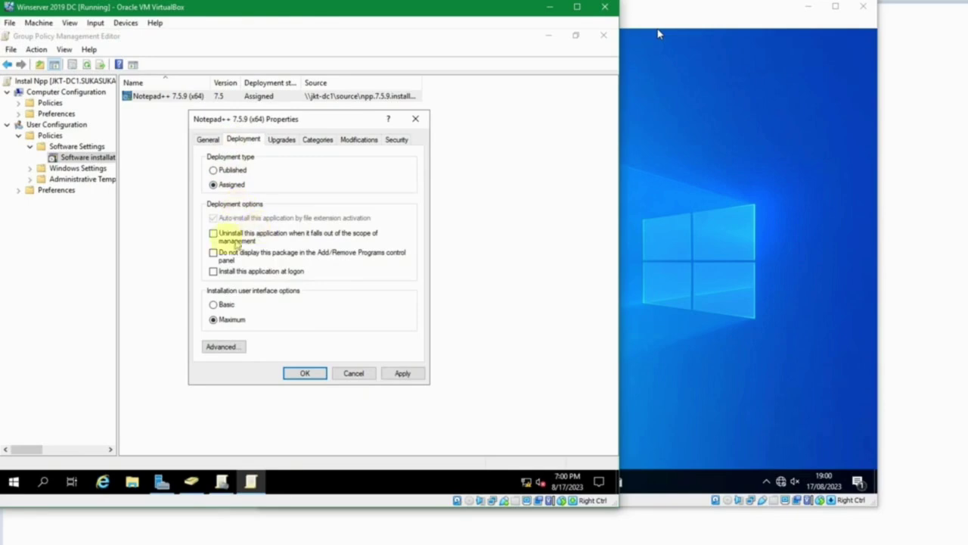
pyautogui.click(213, 233)
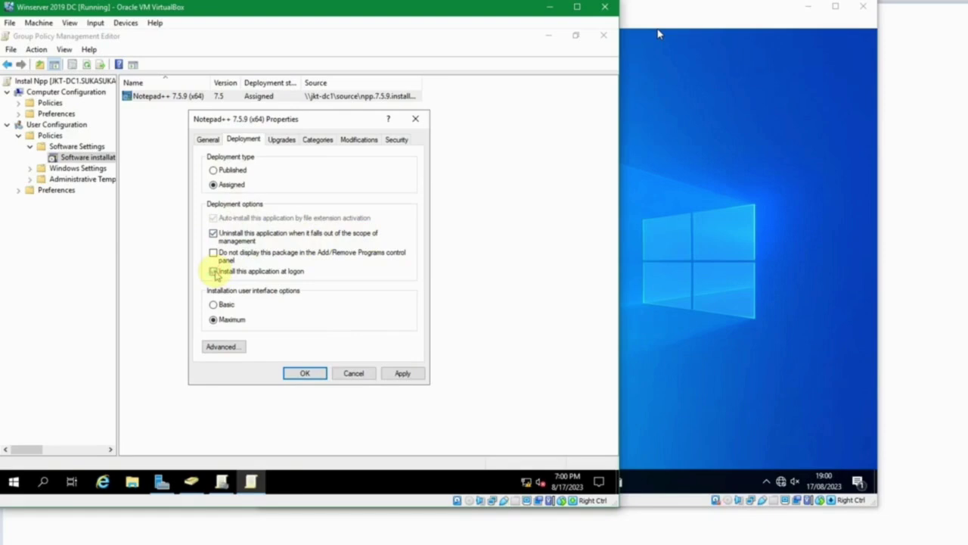
pyautogui.click(215, 272)
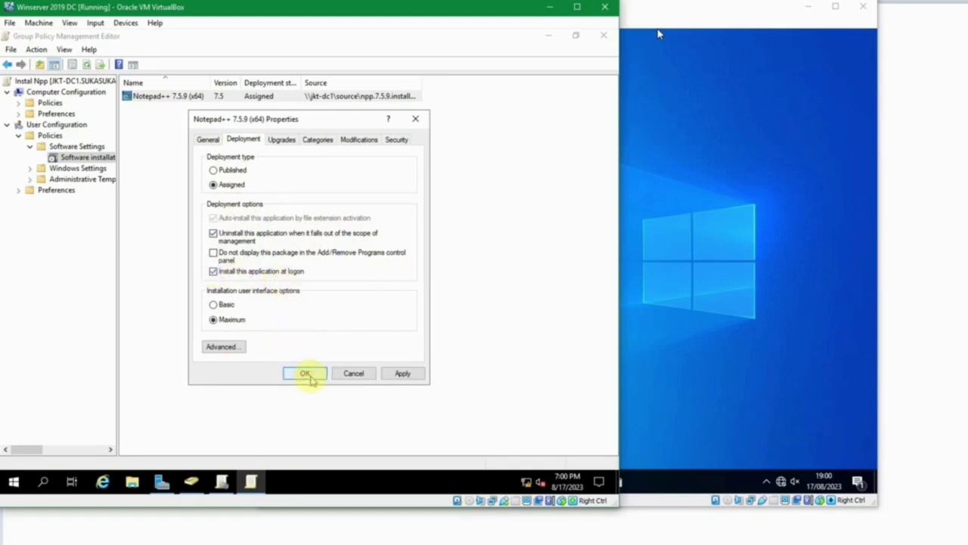
pyautogui.click(306, 374)
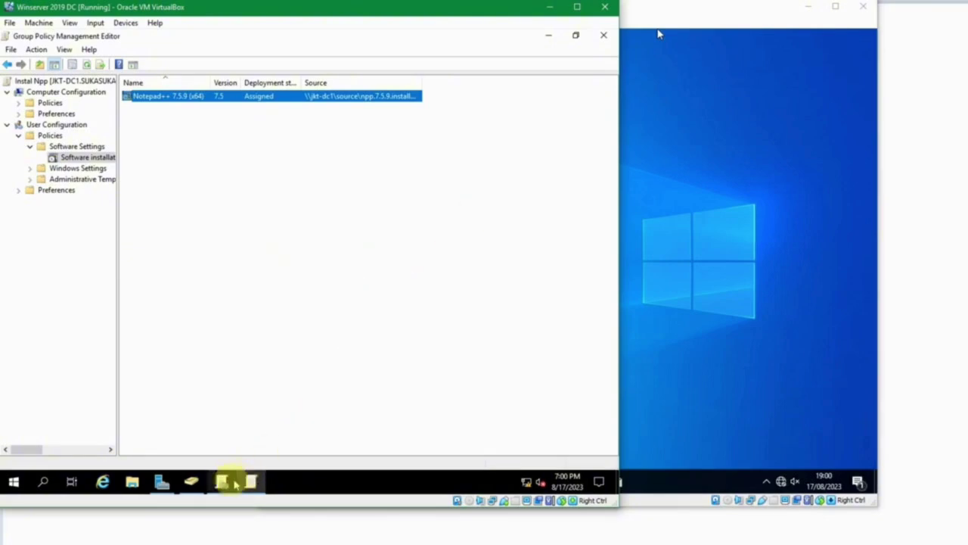
pyautogui.click(222, 482)
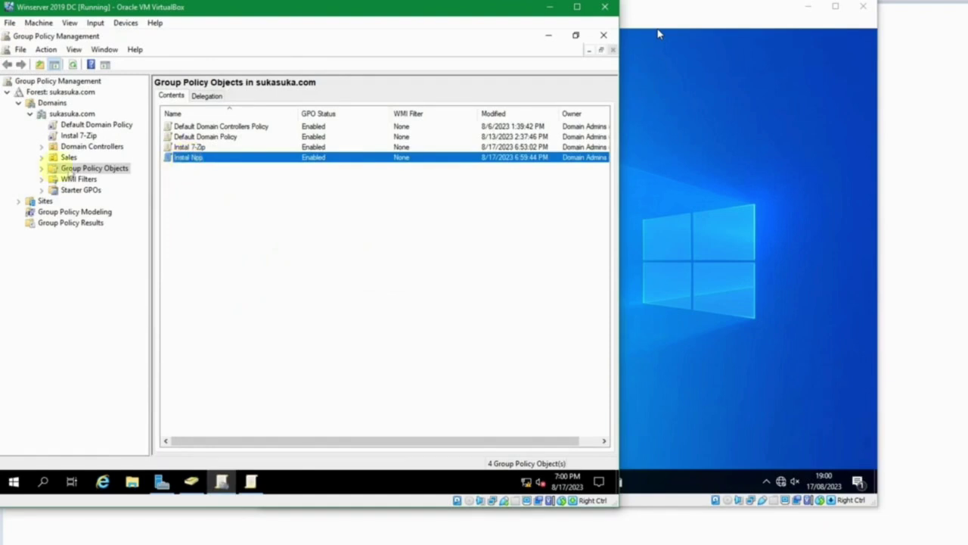
# Link the existing Instal Npp GPO to the Sales OU, then bring up the Windows 10 1 client.
pyautogui.click(41, 157)
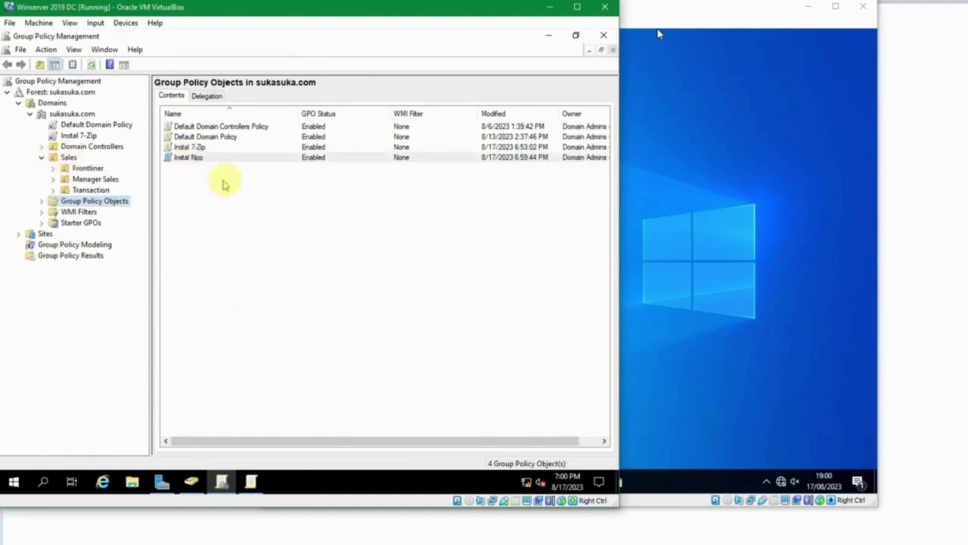
pyautogui.click(231, 184)
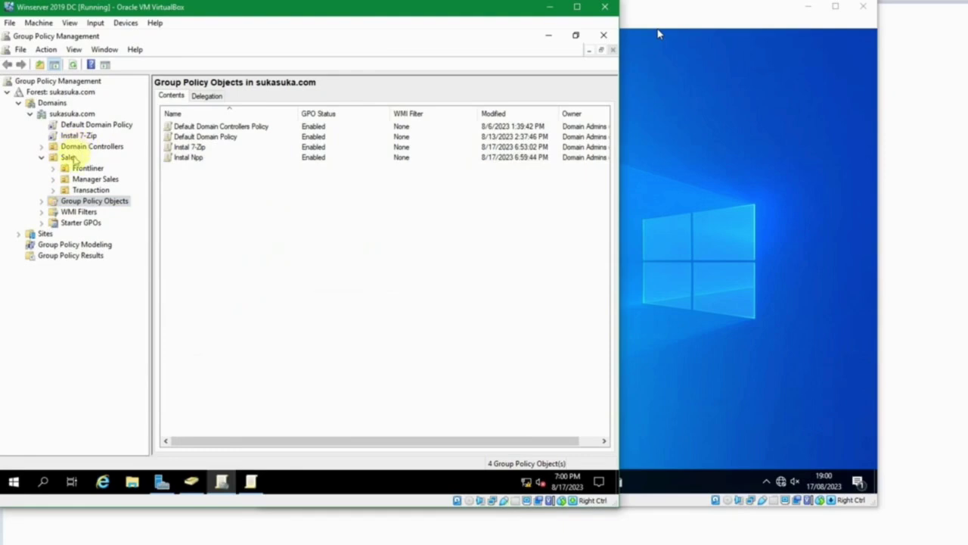
pyautogui.rightClick(73, 158)
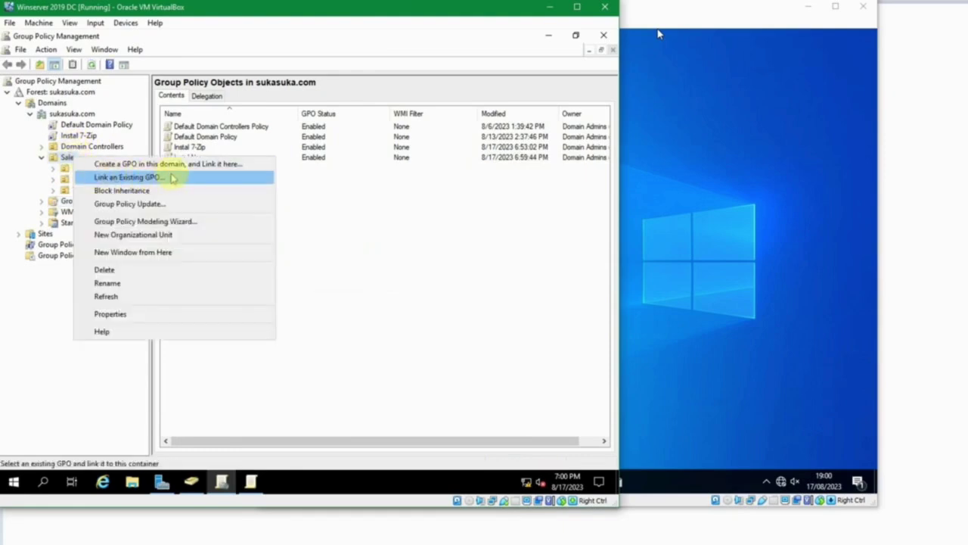
pyautogui.click(173, 175)
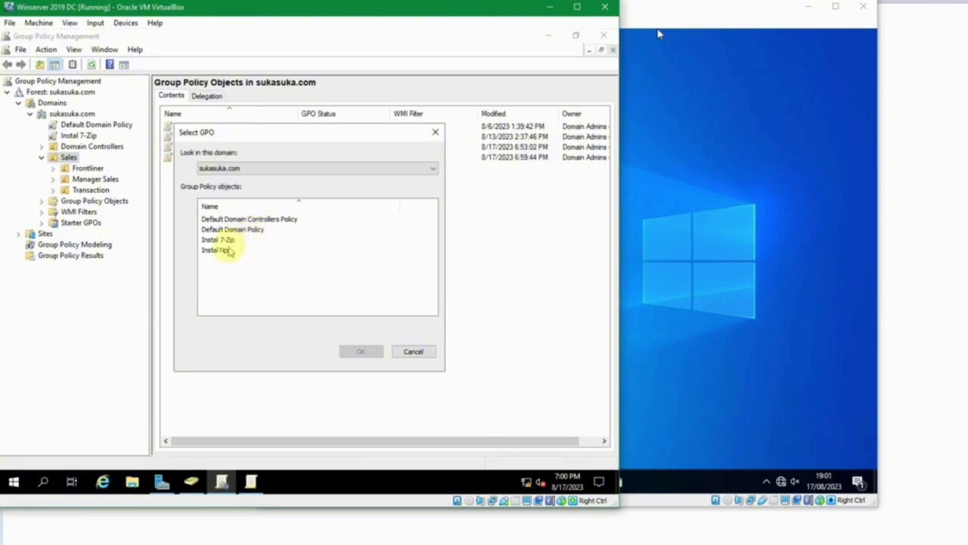
pyautogui.click(218, 250)
pyautogui.click(371, 352)
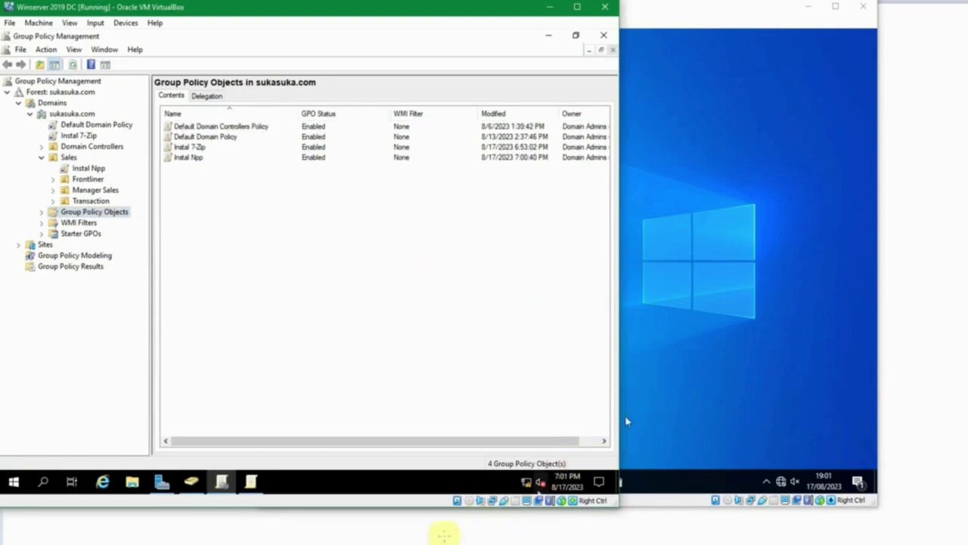
pyautogui.click(443, 533)
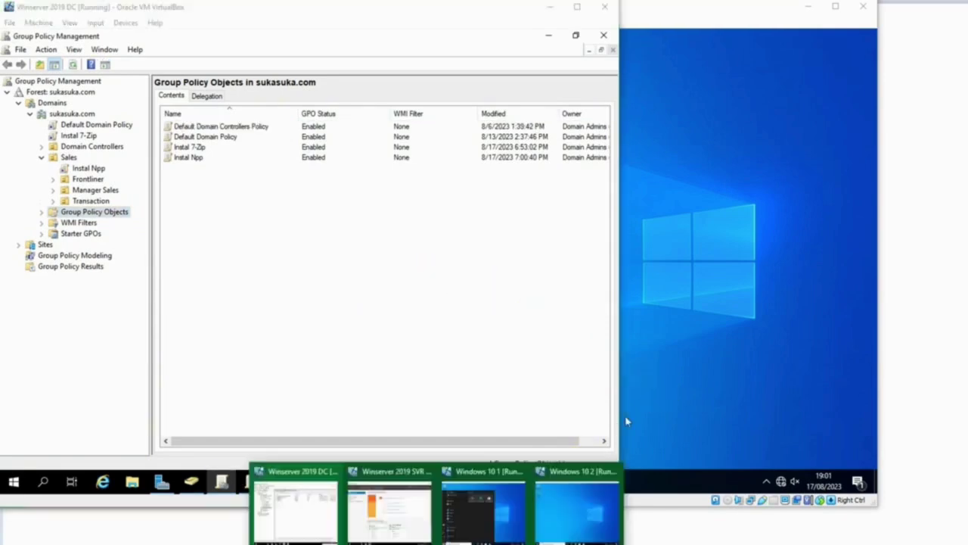
pyautogui.click(508, 505)
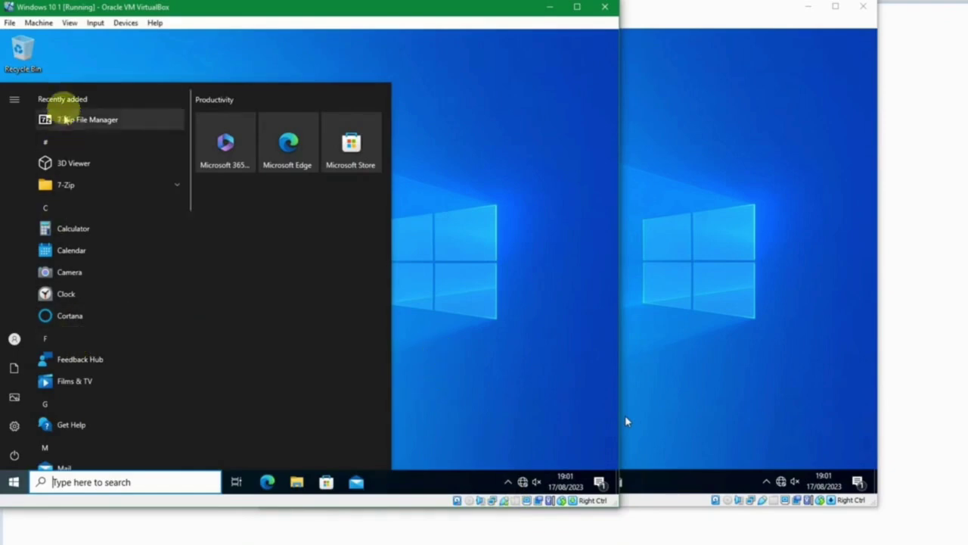
# Run gpupdate /force from a Command Prompt on the Windows 10 1 client.
pyautogui.click(470, 316)
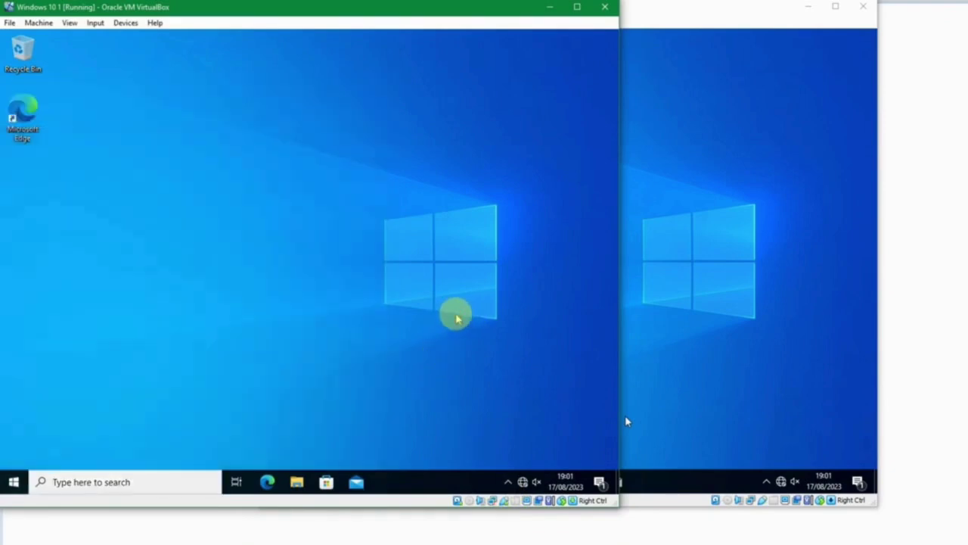
pyautogui.press('super+r')
pyautogui.press('Return')
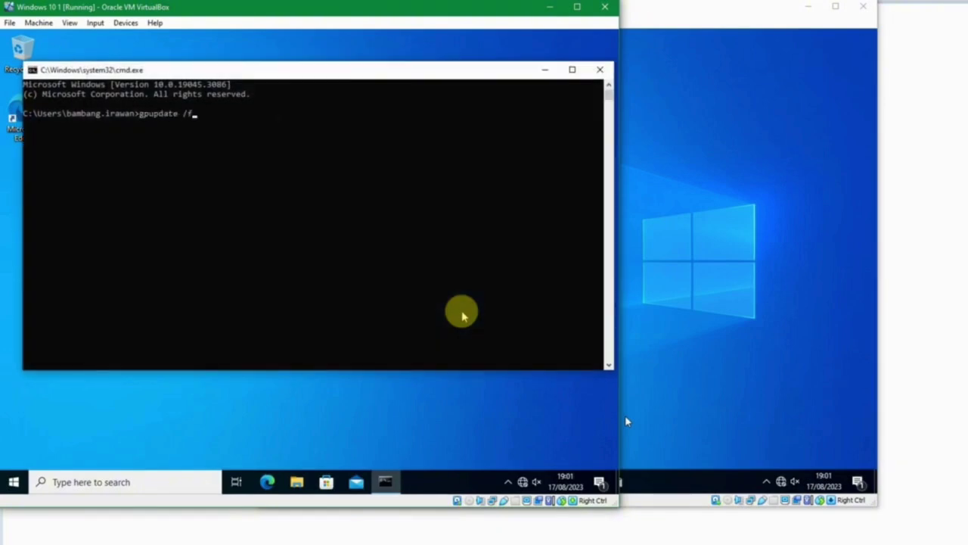
pyautogui.press('Return')
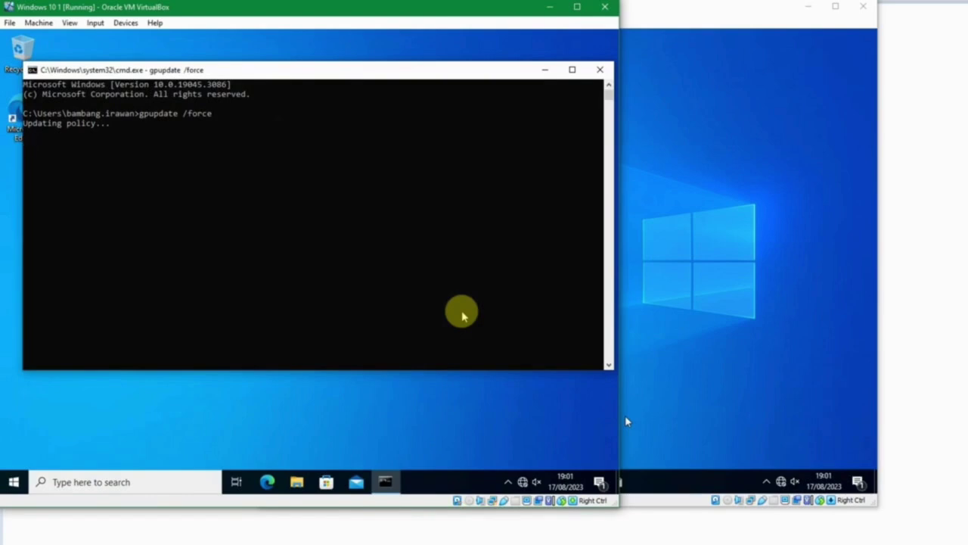
# Run gpupdate /force from a Command Prompt on the Windows 10 2 client.
pyautogui.click(658, 271)
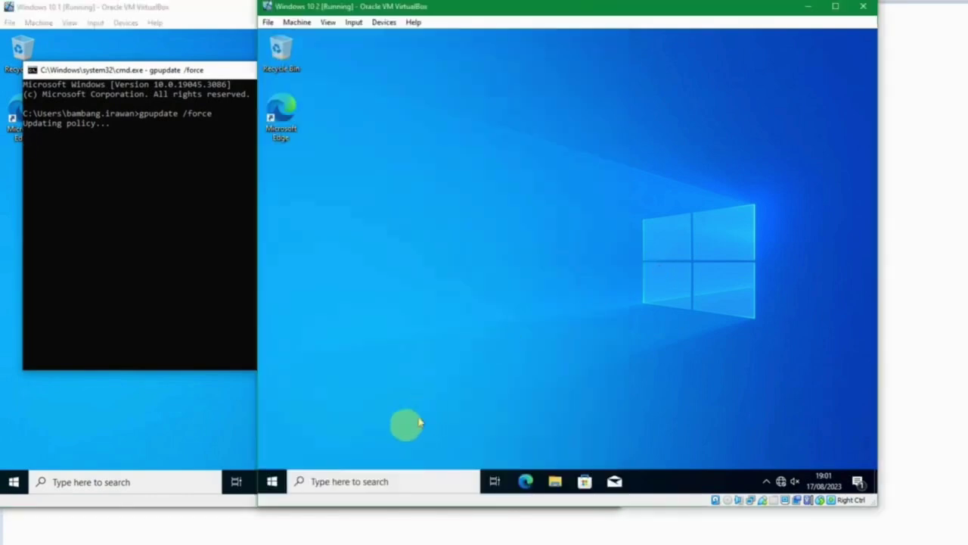
pyautogui.click(272, 481)
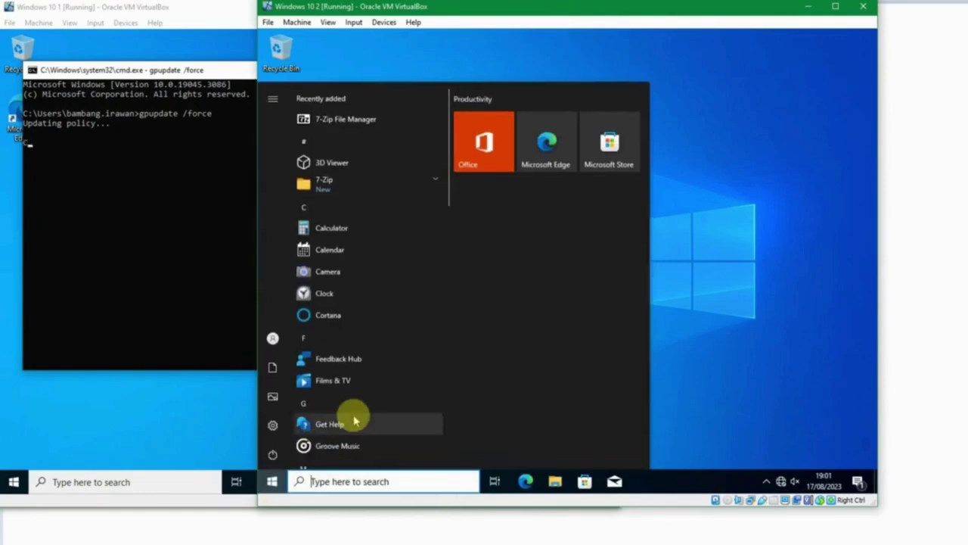
pyautogui.press('super+r')
pyautogui.write('cmd')
pyautogui.press('Return')
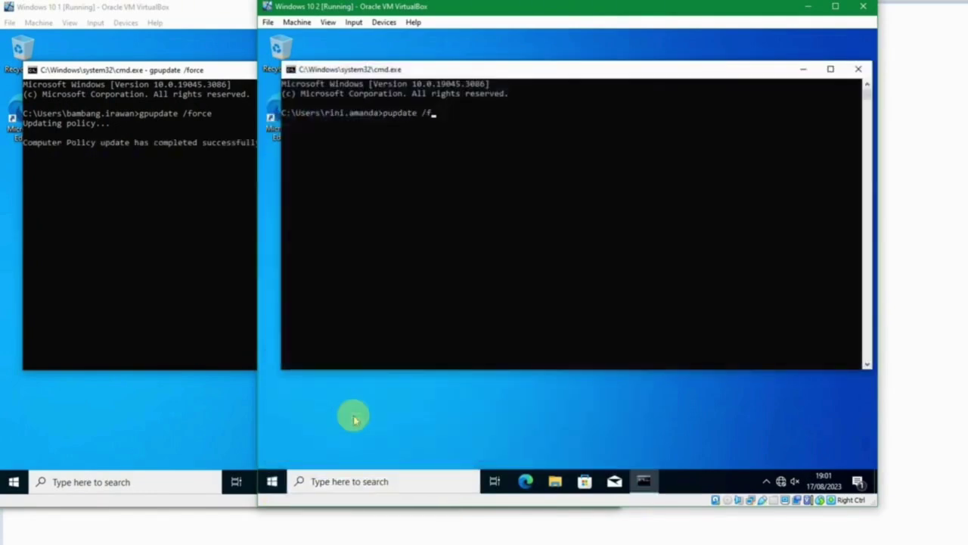
pyautogui.press('Return')
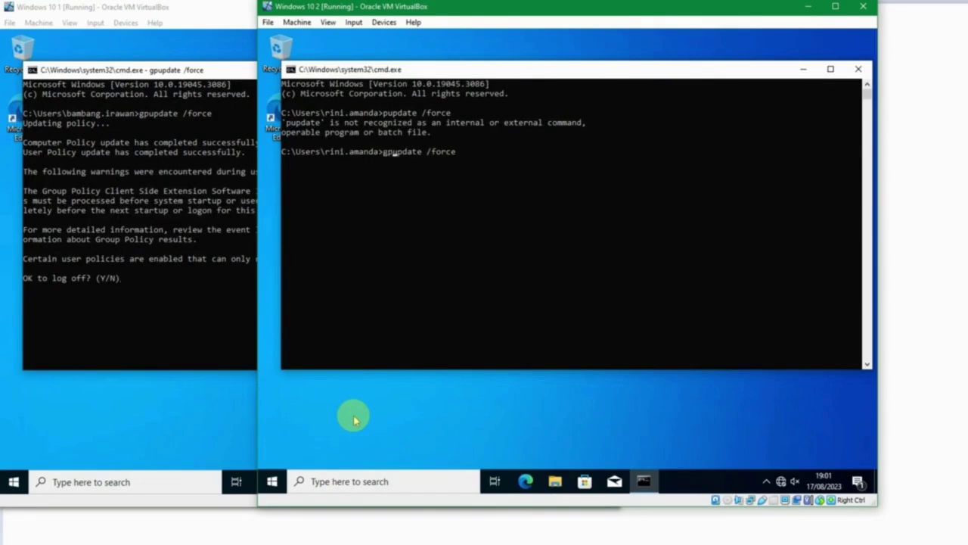
pyautogui.press('Return')
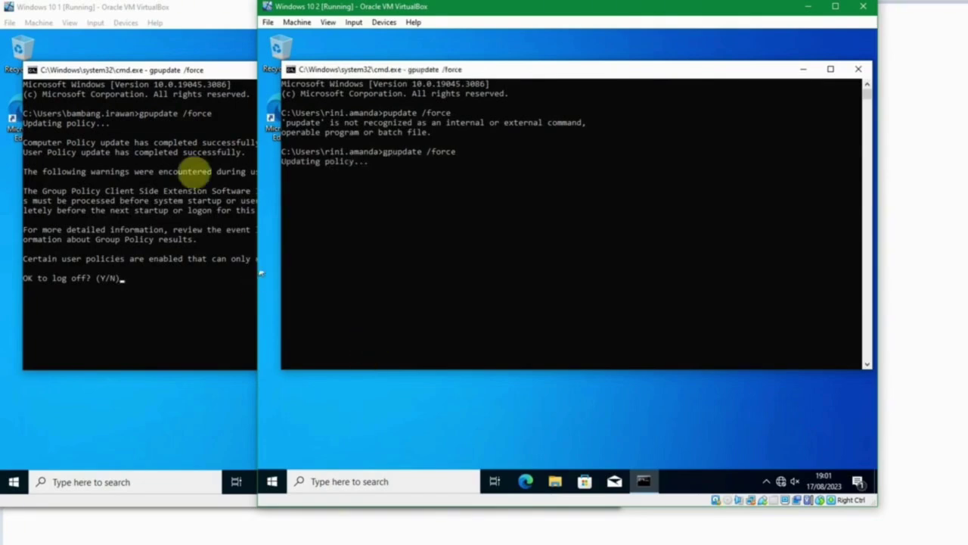
# Answer Y on the first client to log its user off.
pyautogui.click(161, 71)
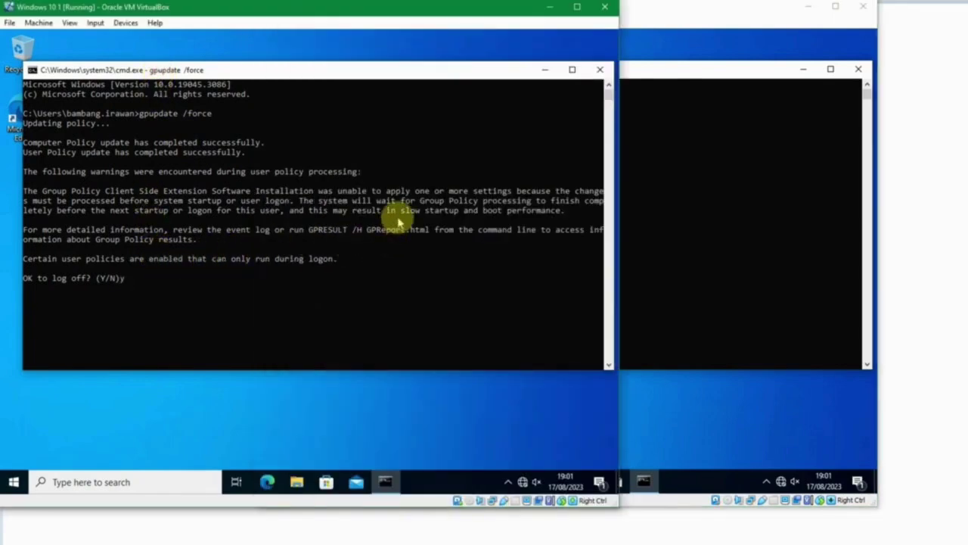
pyautogui.write('y')
pyautogui.press('Return')
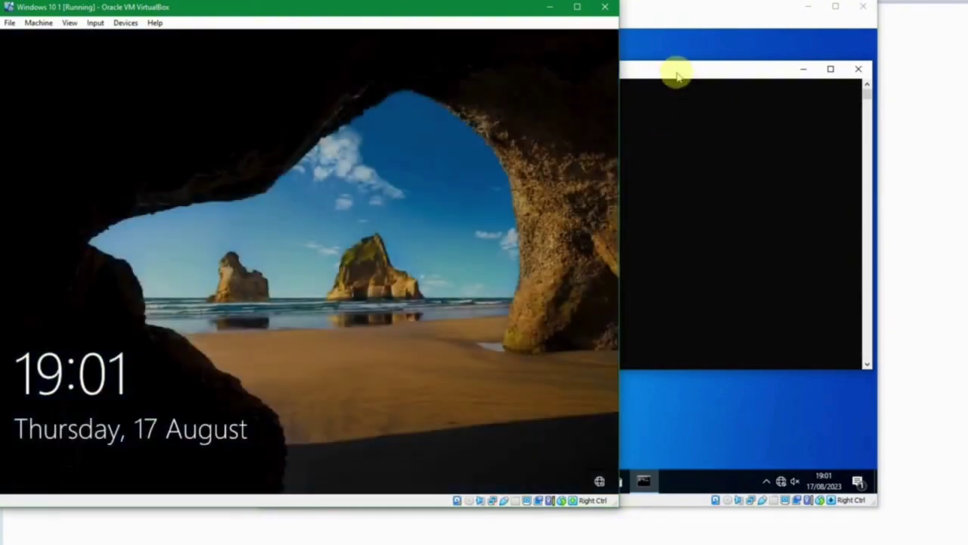
# Sign the first client's user back in and close the second client's Command Prompt.
pyautogui.click(677, 76)
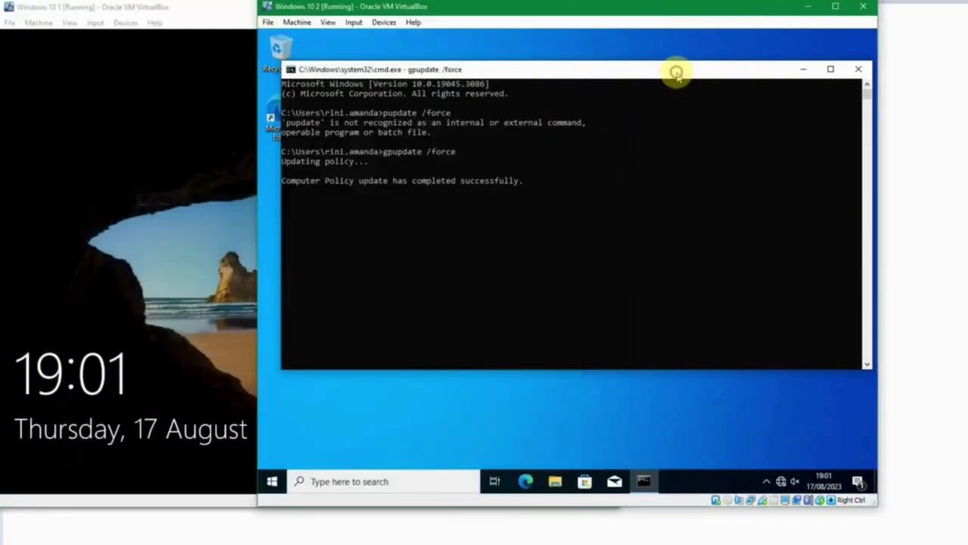
pyautogui.click(170, 183)
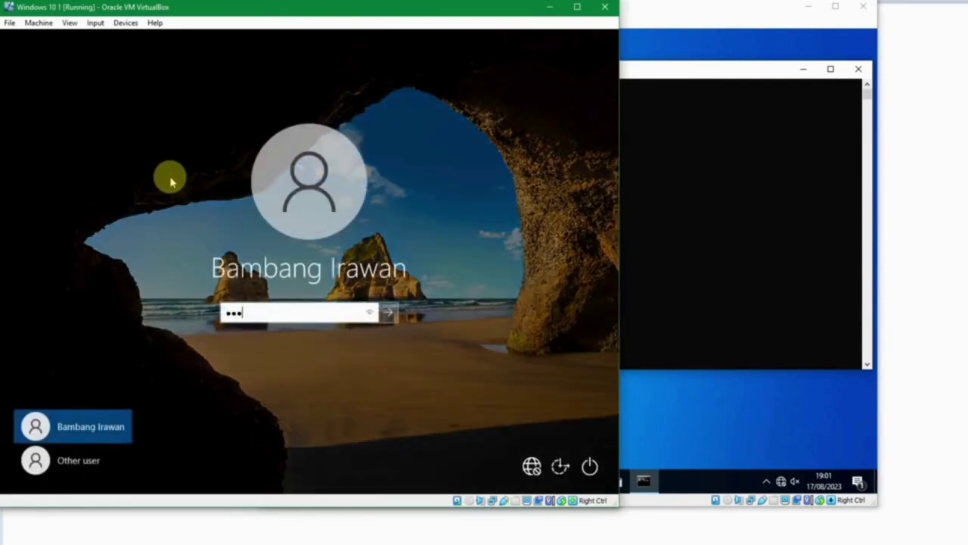
pyautogui.press('Return')
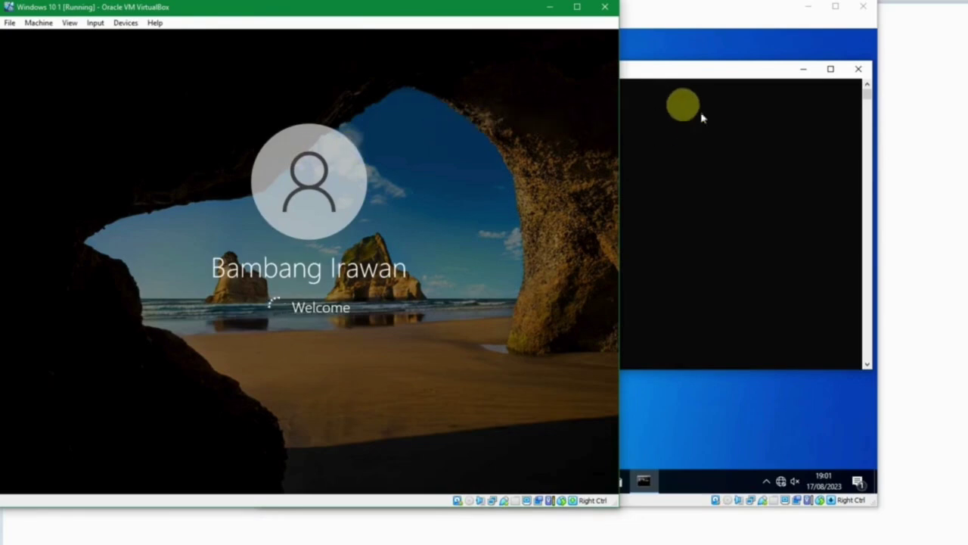
pyautogui.click(679, 74)
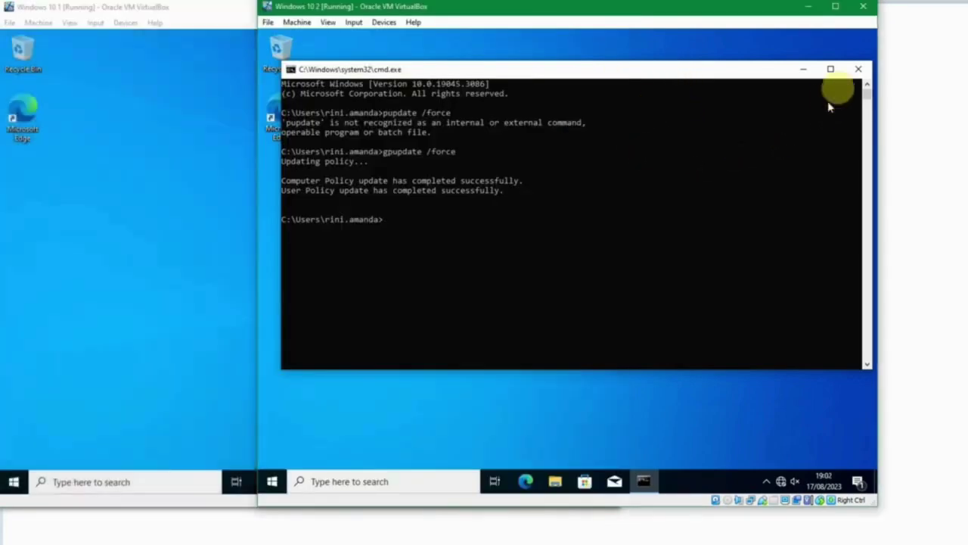
pyautogui.click(858, 69)
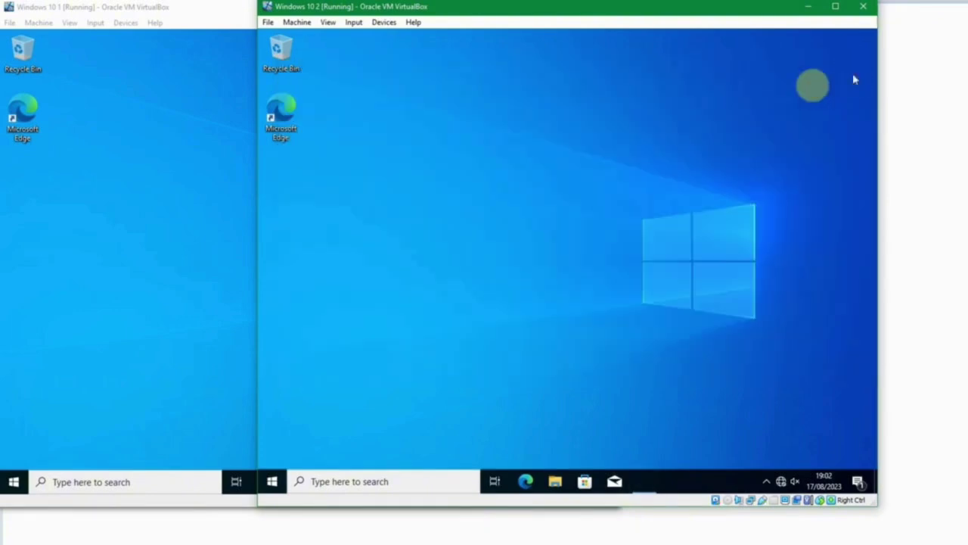
pyautogui.click(212, 227)
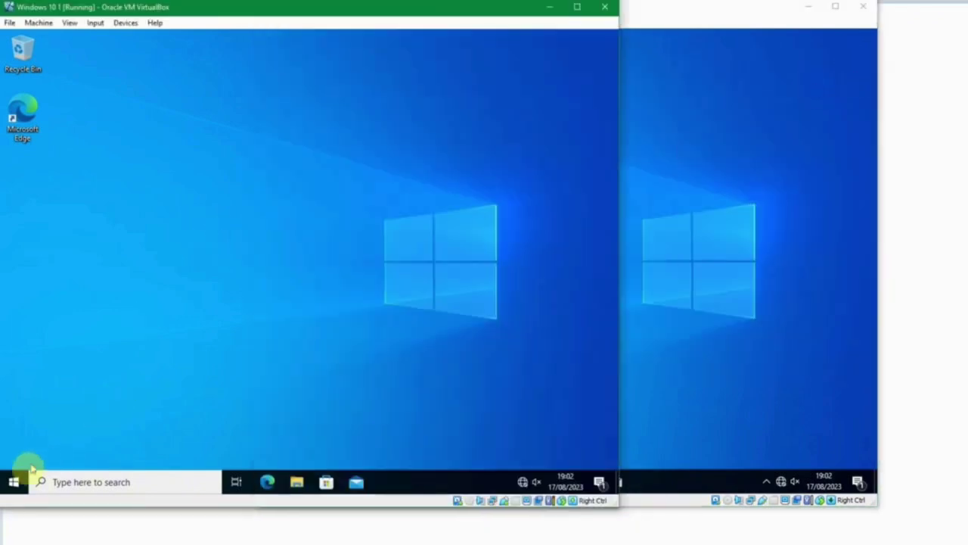
# Find the newly added Notepad++ folder in the Windows 10 1 Start menu and expand it.
pyautogui.click(14, 481)
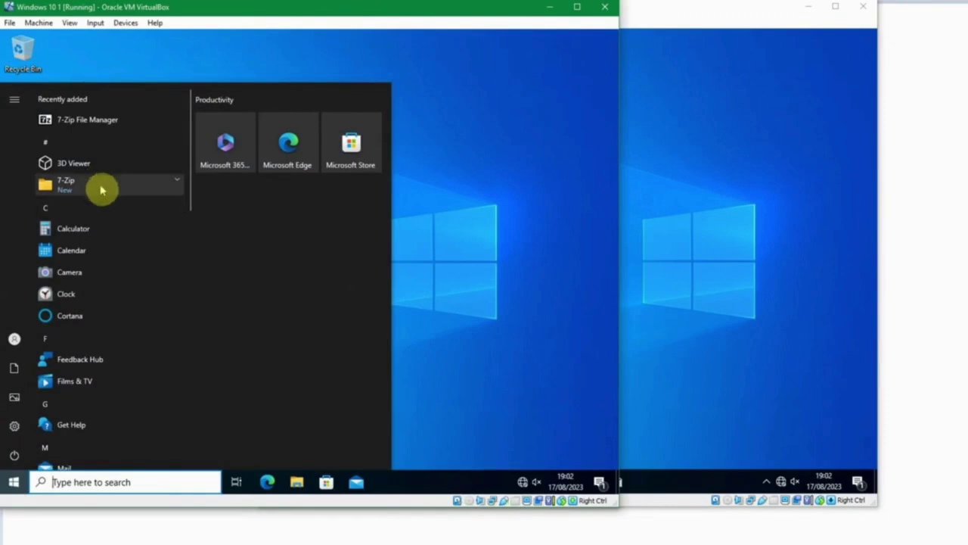
pyautogui.scroll(-3, 123, 249)
pyautogui.scroll(-3, 136, 262)
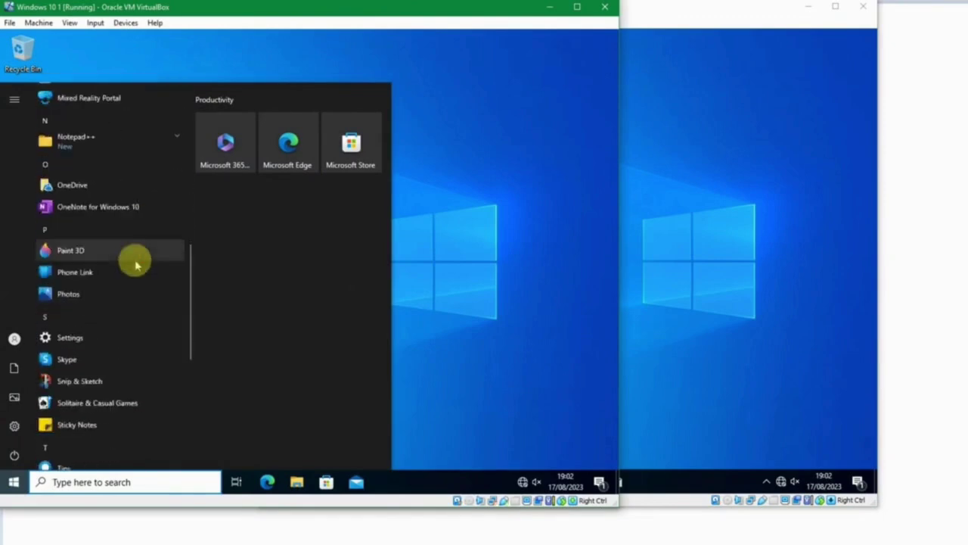
pyautogui.scroll(3, 137, 262)
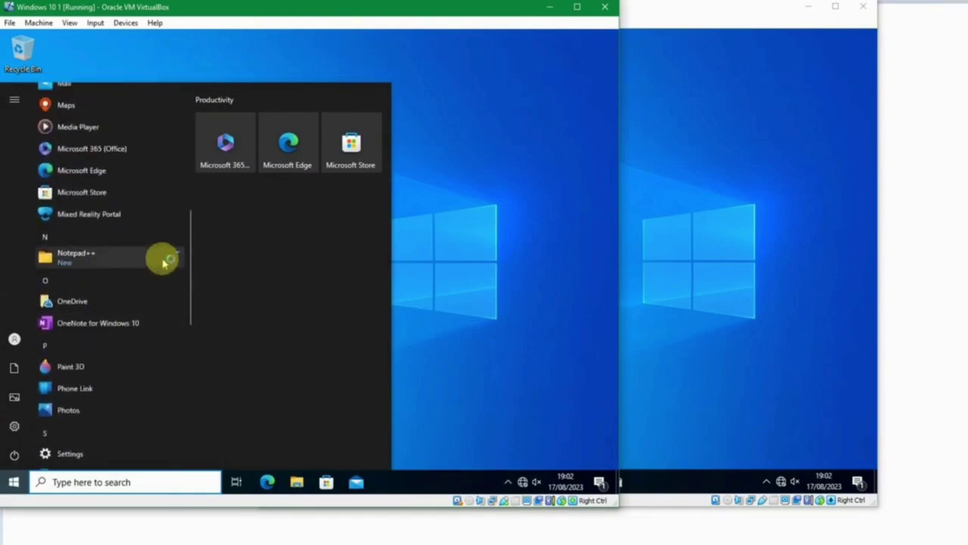
pyautogui.click(169, 262)
pyautogui.scroll(8, 114, 255)
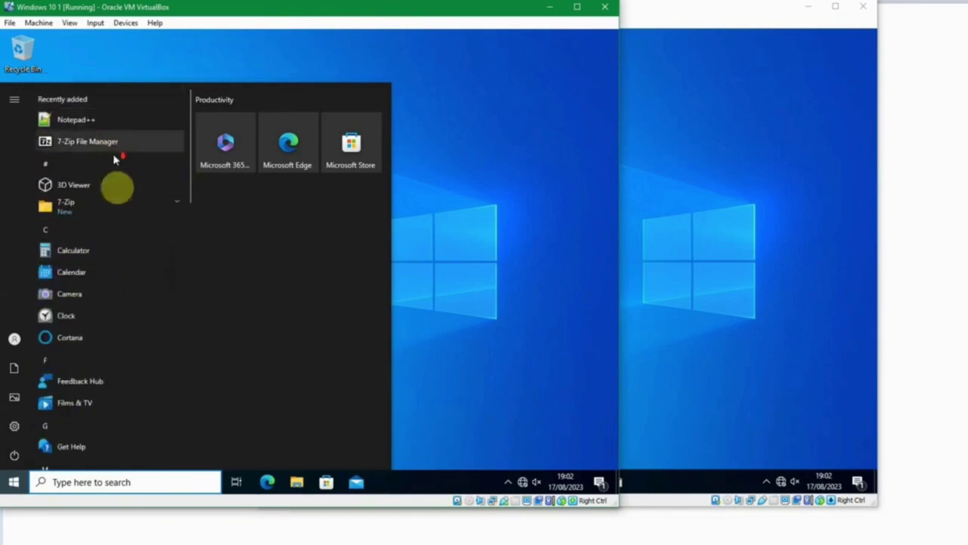
pyautogui.scroll(-5, 143, 227)
pyautogui.click(469, 268)
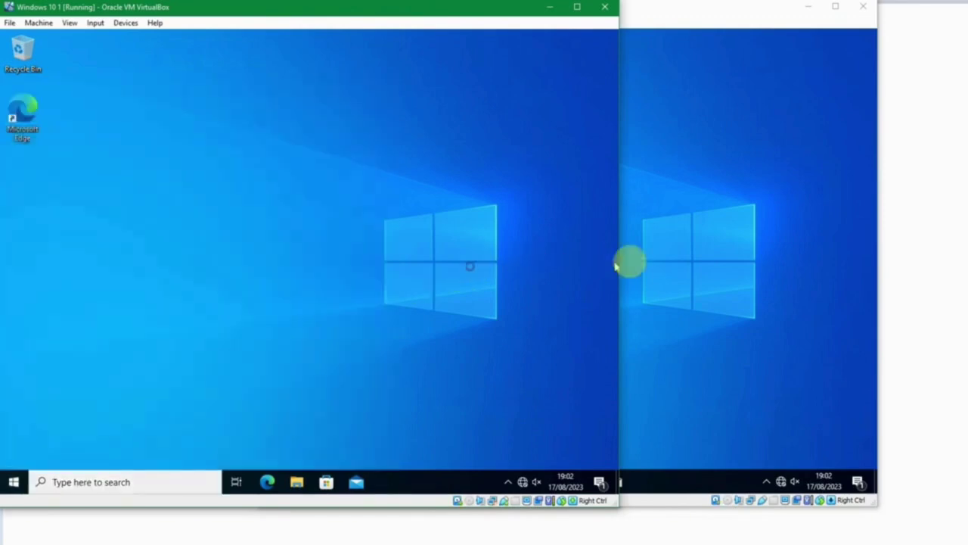
pyautogui.click(664, 264)
# Sign the Windows 10 2 user out and sign back in.
pyautogui.rightClick(272, 481)
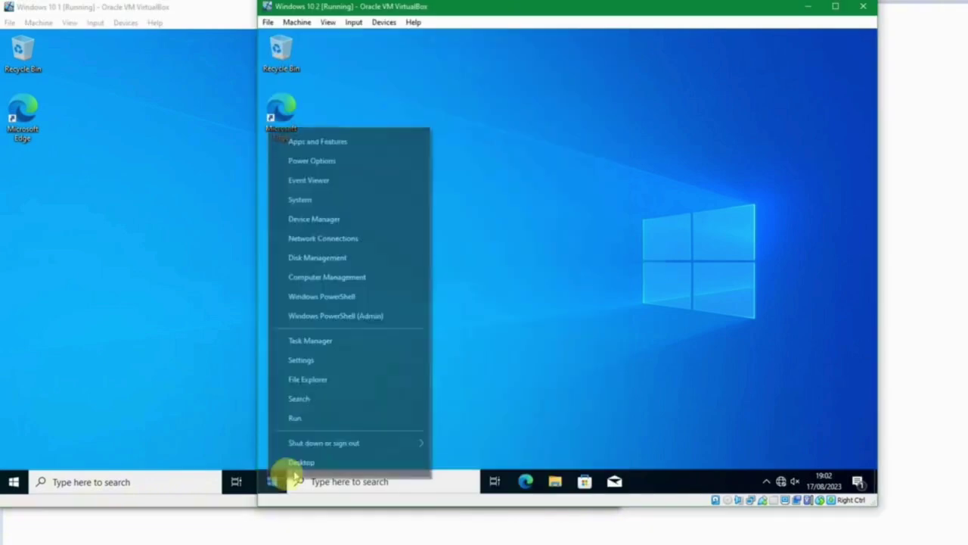
pyautogui.moveTo(333, 443)
pyautogui.click(469, 403)
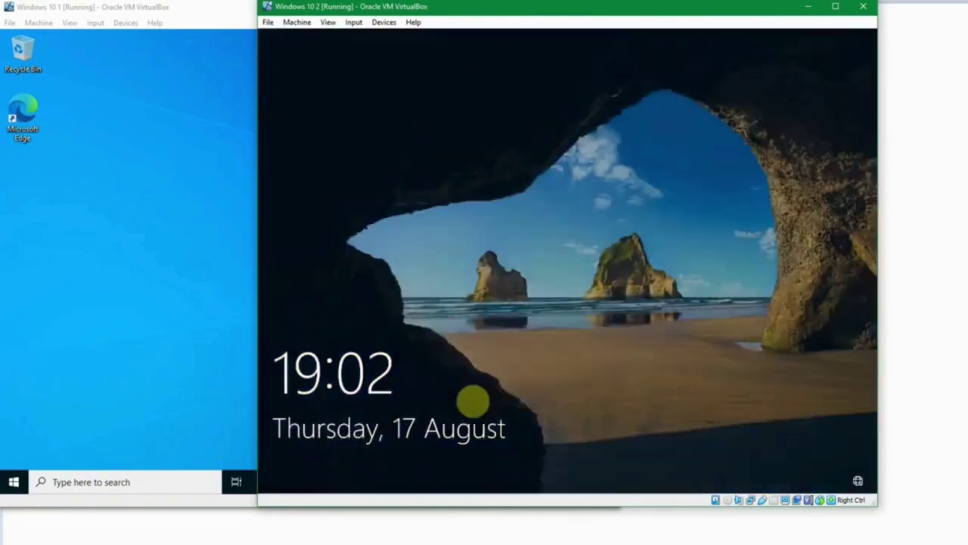
pyautogui.click(473, 401)
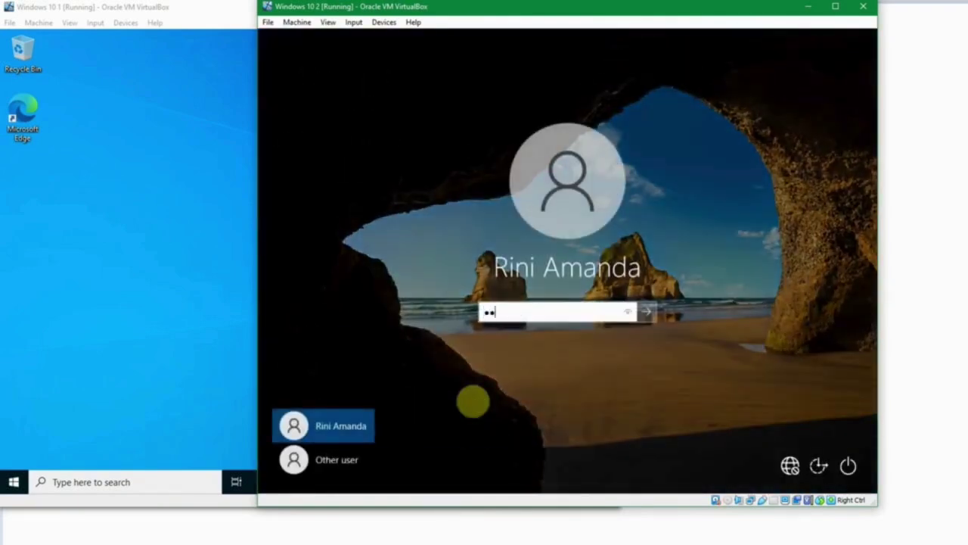
pyautogui.press('Return')
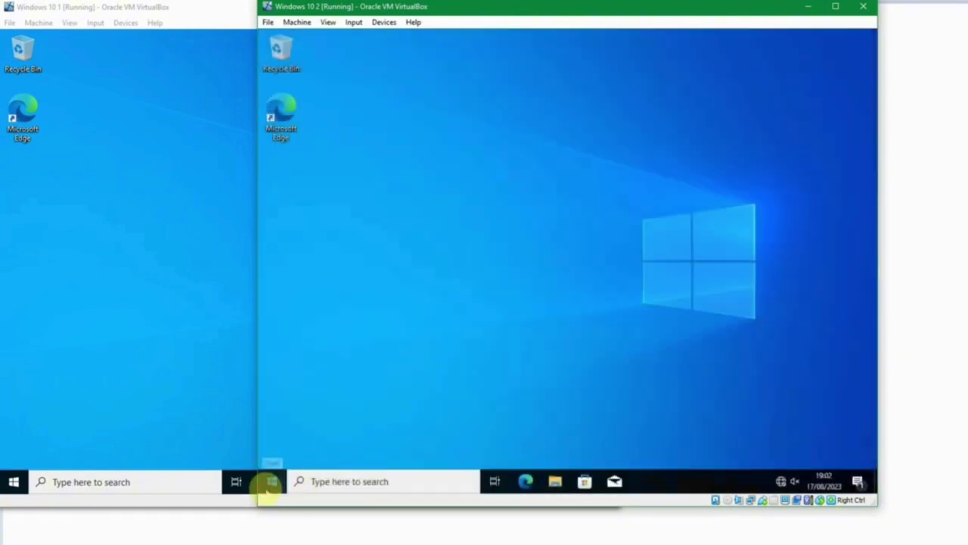
# Scroll the Windows 10 2 Start menu to confirm Notepad++ is not listed.
pyautogui.click(272, 484)
pyautogui.scroll(-1, 378, 291)
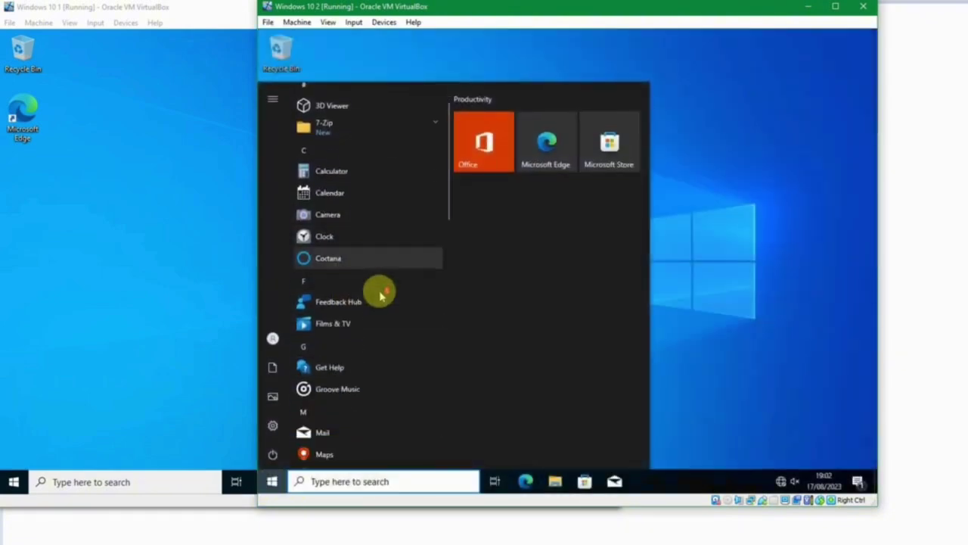
pyautogui.scroll(-6, 380, 295)
pyautogui.scroll(4, 381, 295)
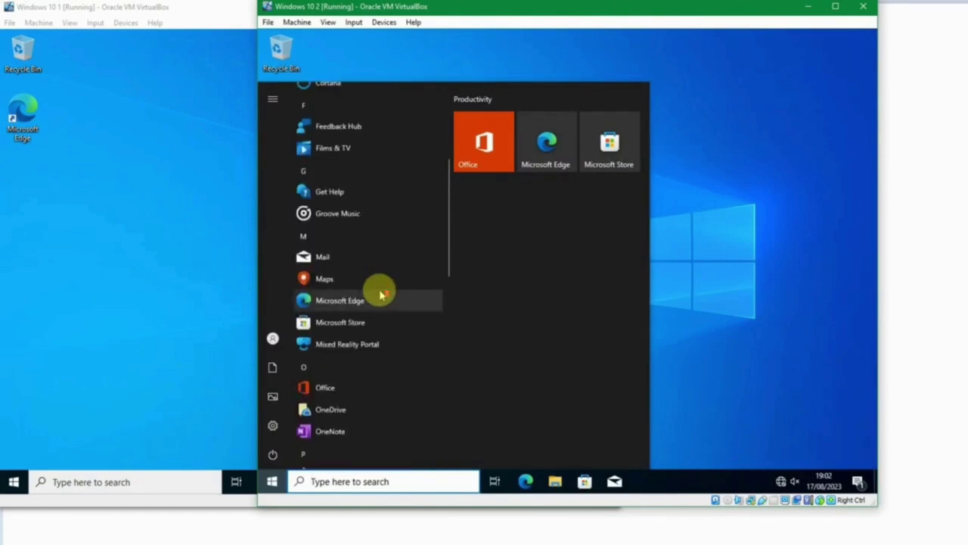
pyautogui.scroll(3, 381, 295)
pyautogui.scroll(-8, 428, 221)
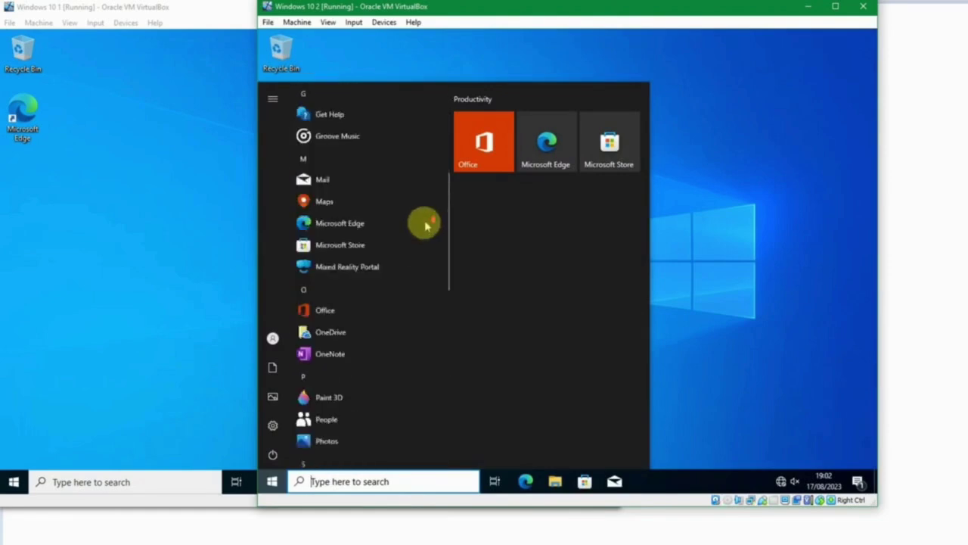
# Return to the Windows 10 1 machine and then to the Windows Server 2019 DC.
pyautogui.click(97, 290)
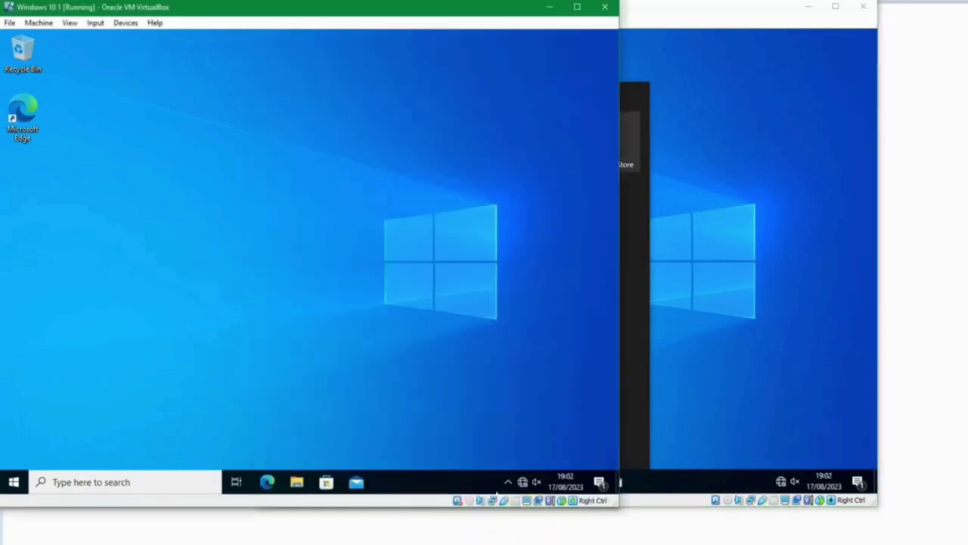
pyautogui.moveTo(454, 536)
pyautogui.click(297, 518)
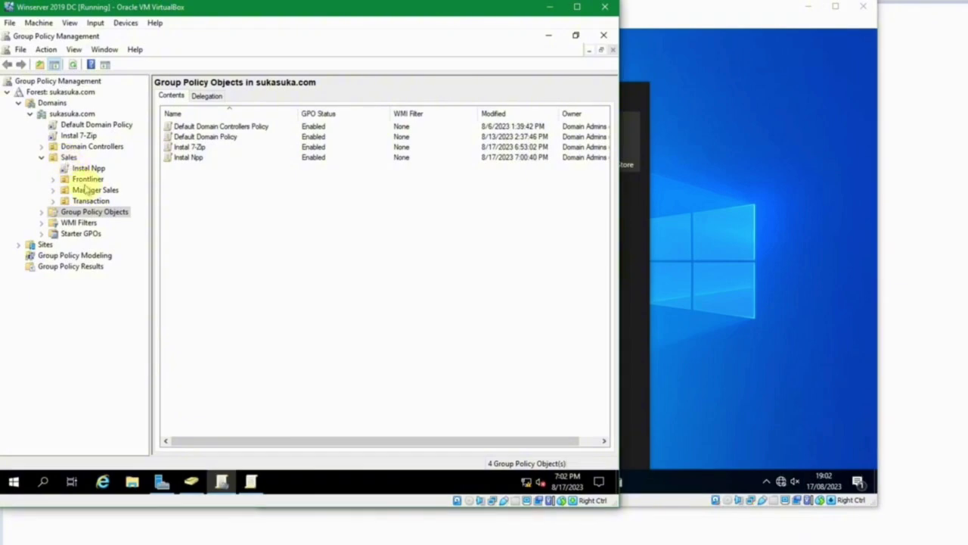
# Check the Frontliner, Manager Sales, Transaction and Sales OUs, confirming Instal Npp is linked only to Sales.
pyautogui.click(87, 179)
pyautogui.click(91, 190)
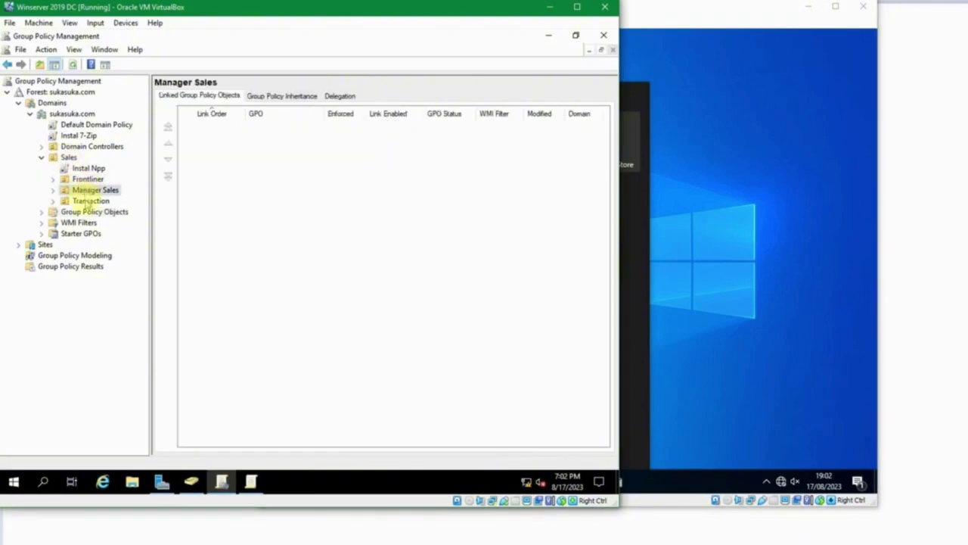
pyautogui.click(90, 200)
pyautogui.click(68, 158)
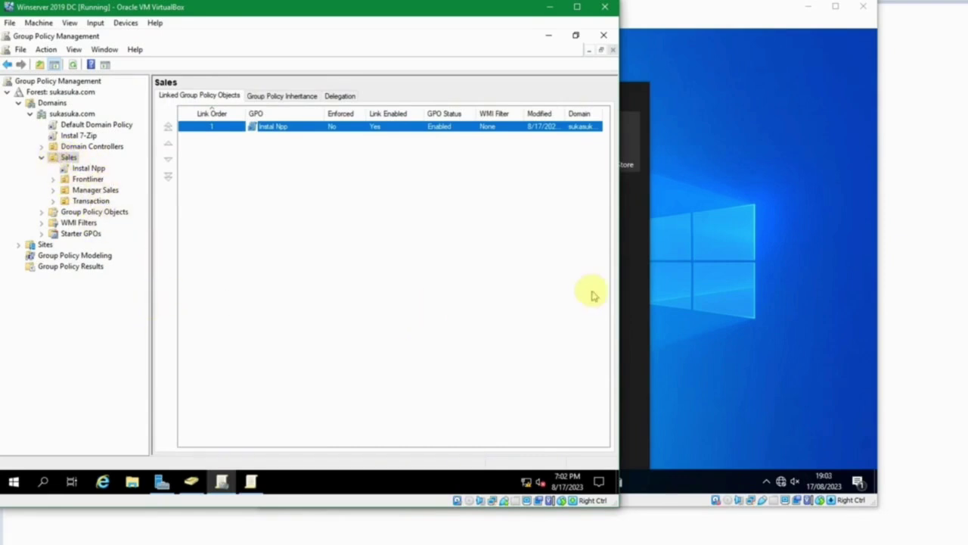
pyautogui.click(745, 319)
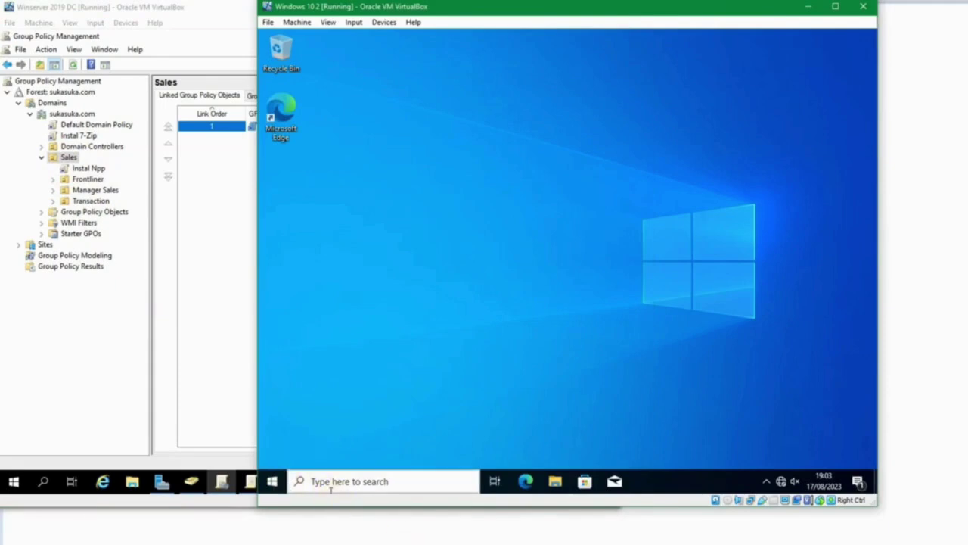
# Open the Start menu on both the Windows 10 1 and Windows 10 2 clients.
pyautogui.moveTo(333, 541)
pyautogui.click(475, 512)
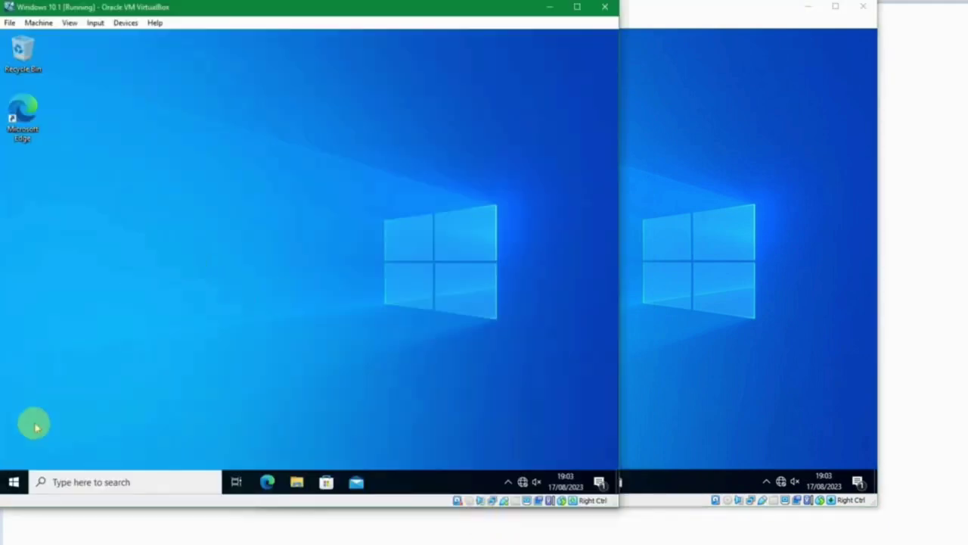
pyautogui.click(14, 481)
pyautogui.click(689, 328)
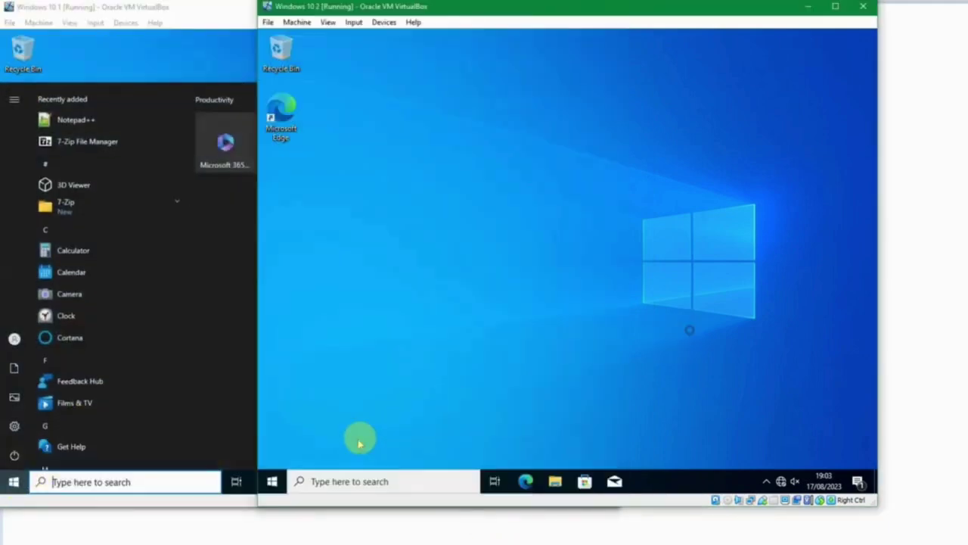
pyautogui.click(271, 481)
# Browse Windows 10 2's app list and expand 7-Zip, confirming Notepad++ is missing there.
pyautogui.scroll(-3, 374, 288)
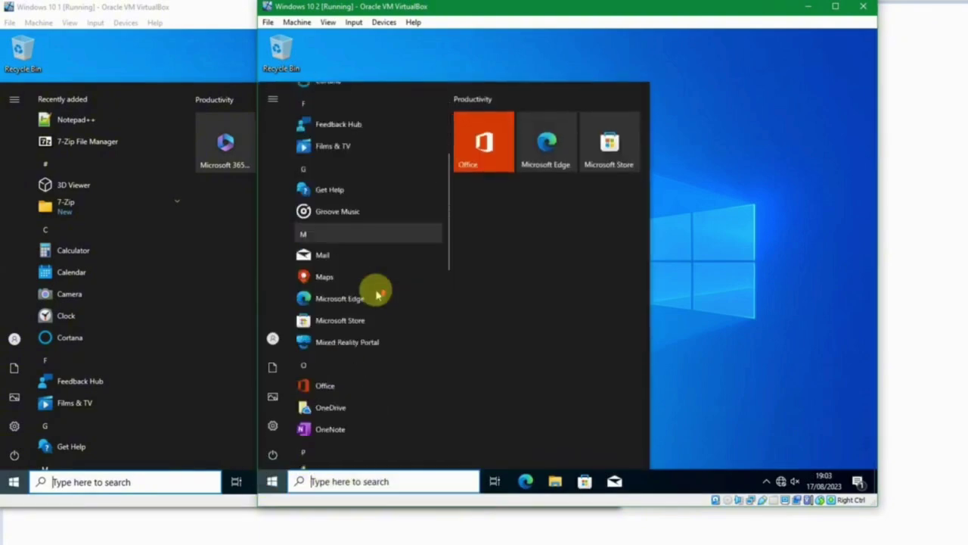
pyautogui.scroll(-2, 374, 290)
pyautogui.scroll(5, 374, 287)
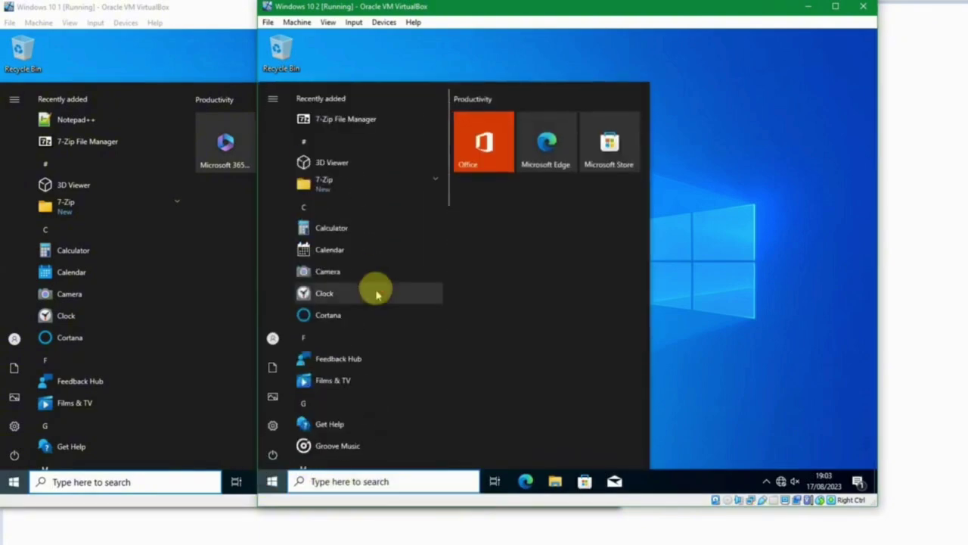
pyautogui.click(393, 194)
pyautogui.click(687, 298)
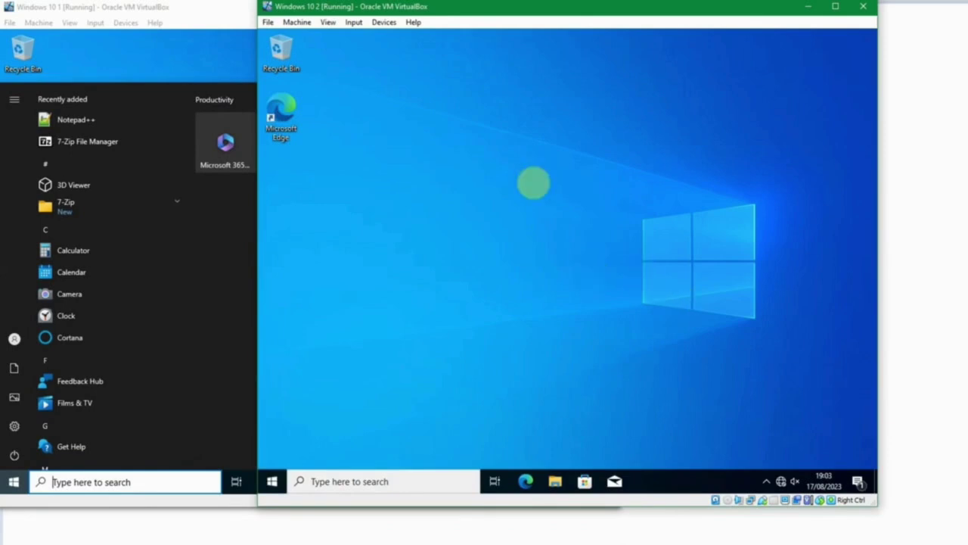
# Open the Thumbnail #14.png title card for 'Instal Software Lewat Group Policy'.
pyautogui.click(211, 46)
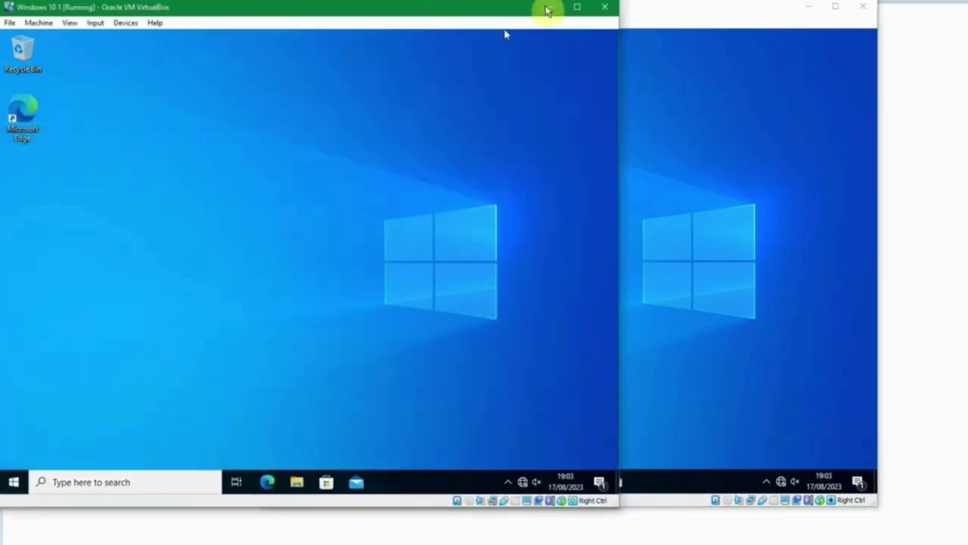
pyautogui.click(724, 30)
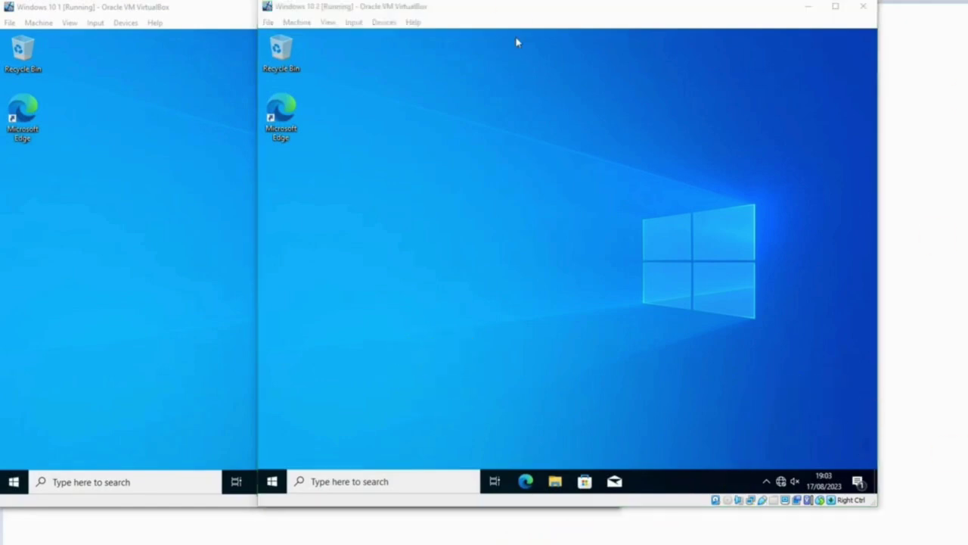
pyautogui.click(530, 20)
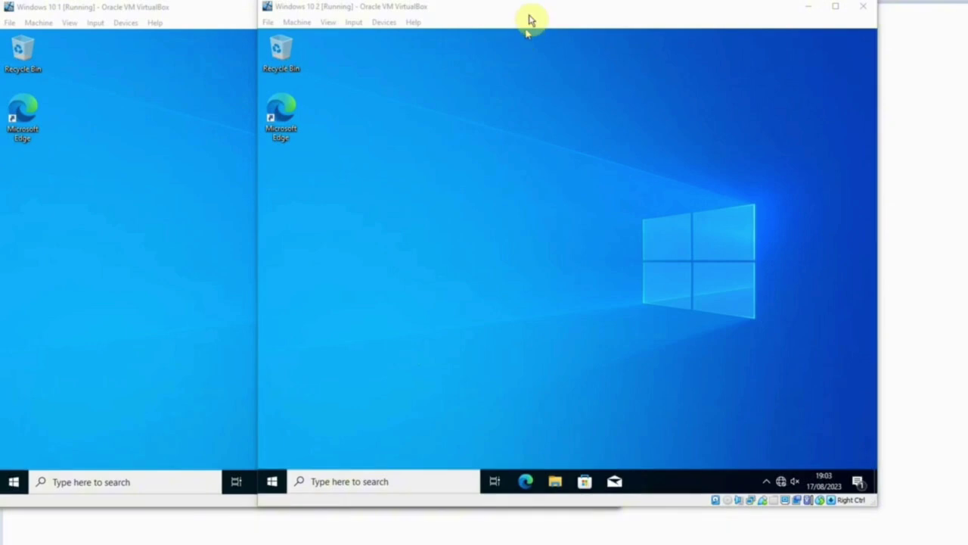
pyautogui.click(194, 8)
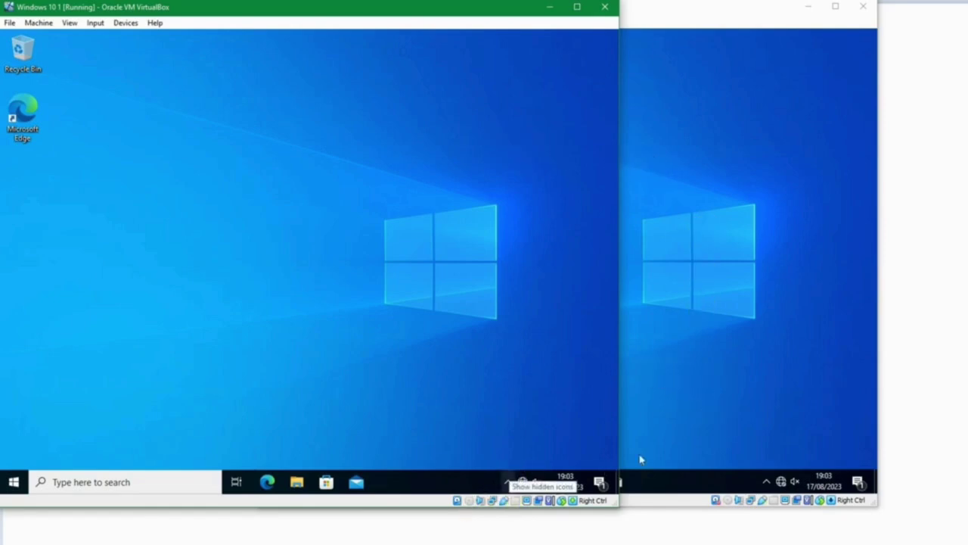
pyautogui.click(339, 519)
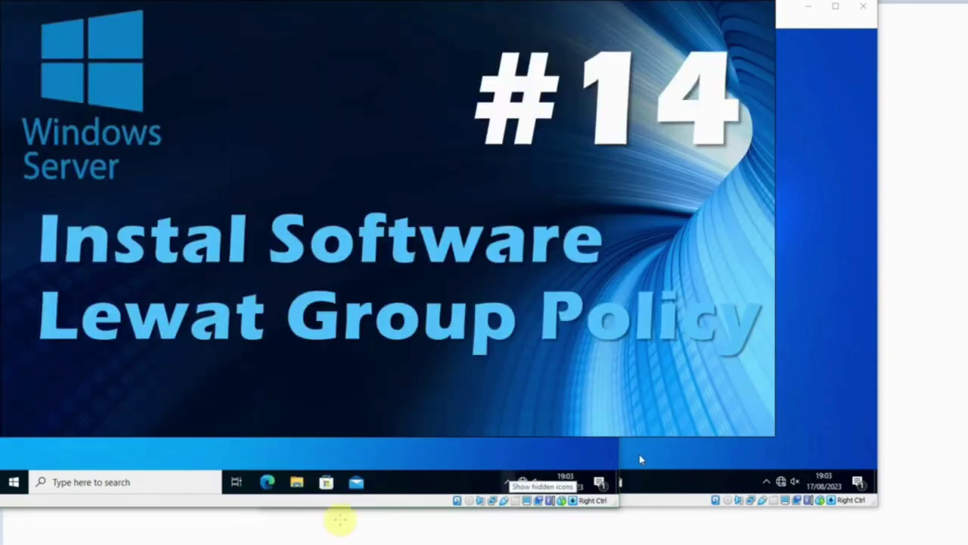